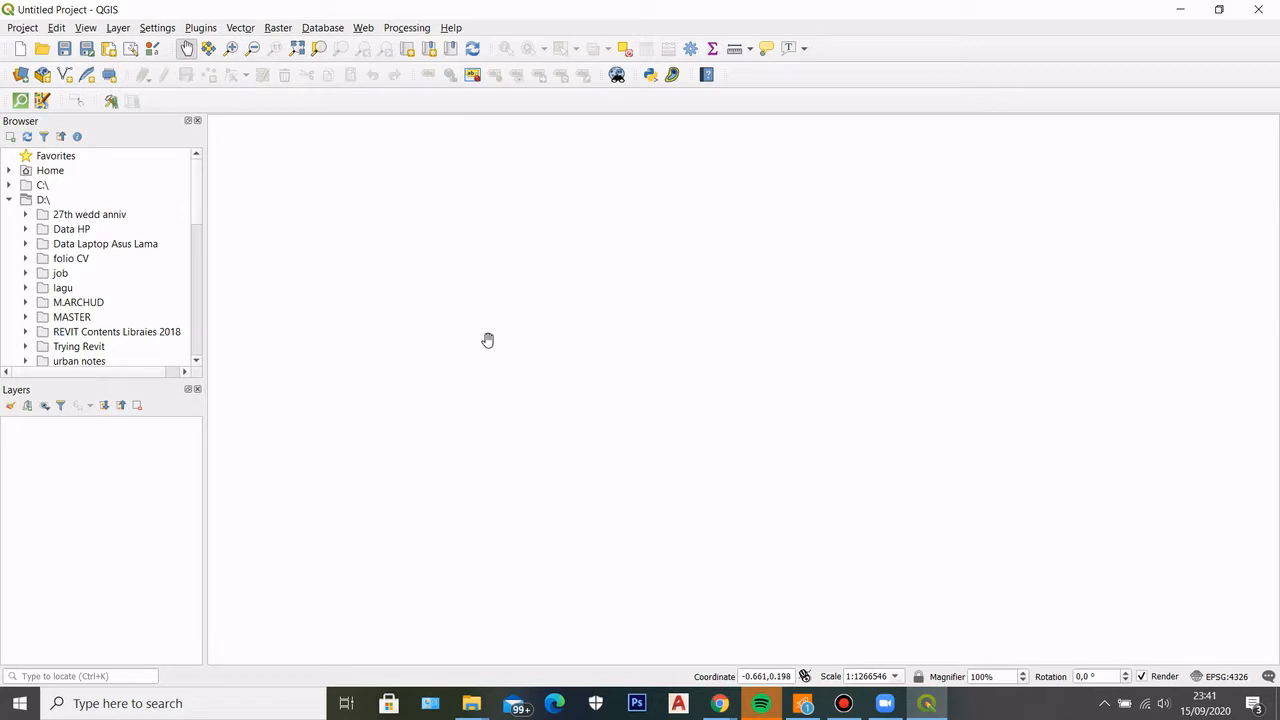
Add PARCEL_MP.shp from the SDM771014 download's frankston VMPROP folder to the map as a layer
drag(143, 373, 139, 378)
click(8, 200)
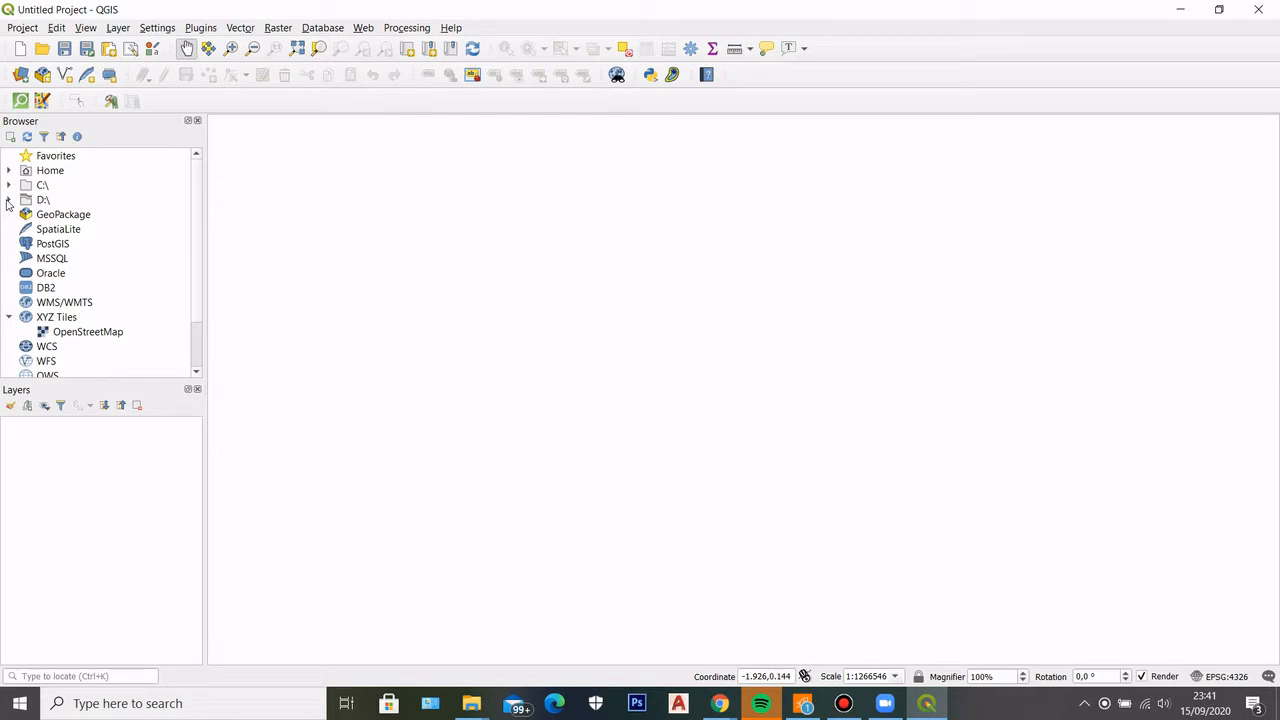
click(197, 204)
scroll(199, 226, down, 2)
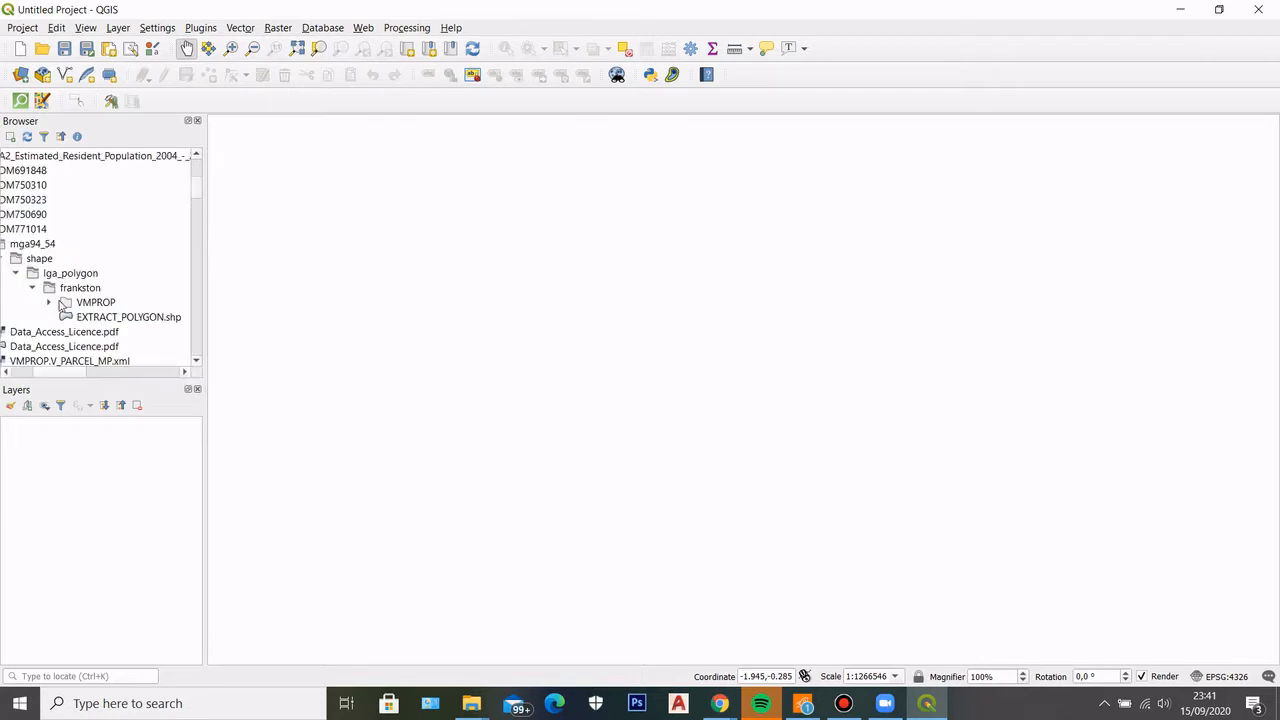
click(51, 299)
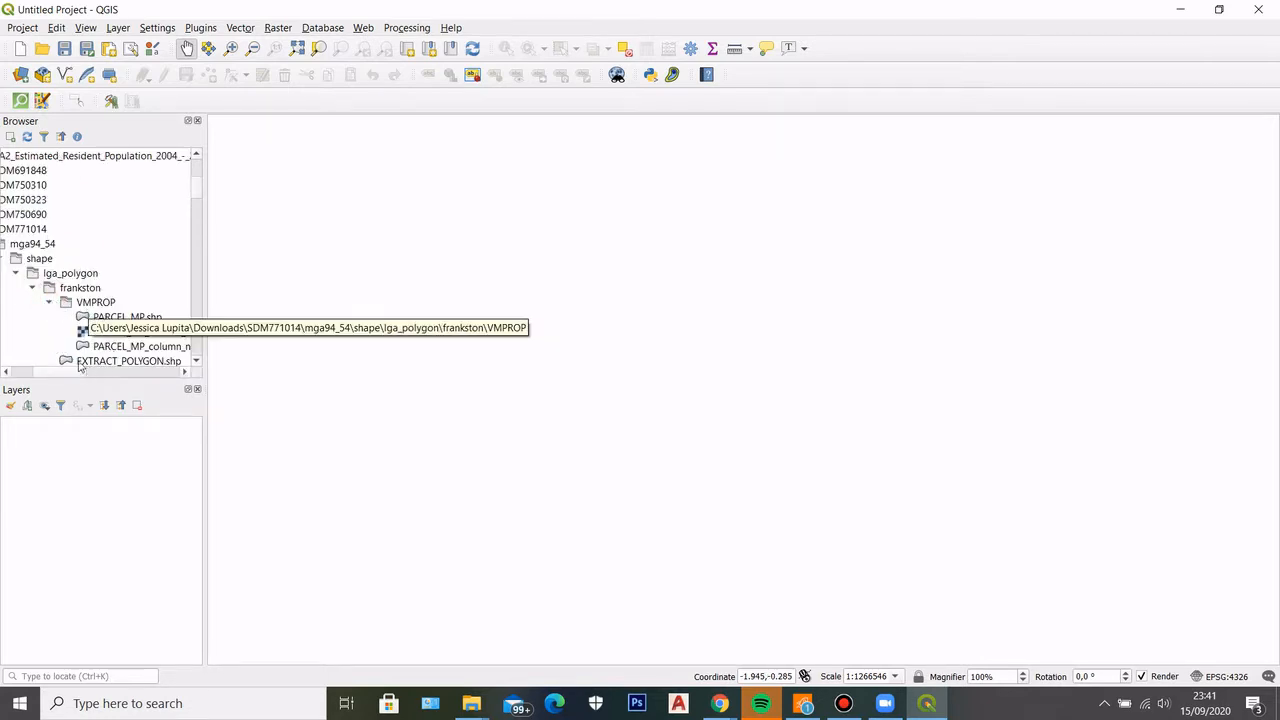
drag(64, 372, 57, 373)
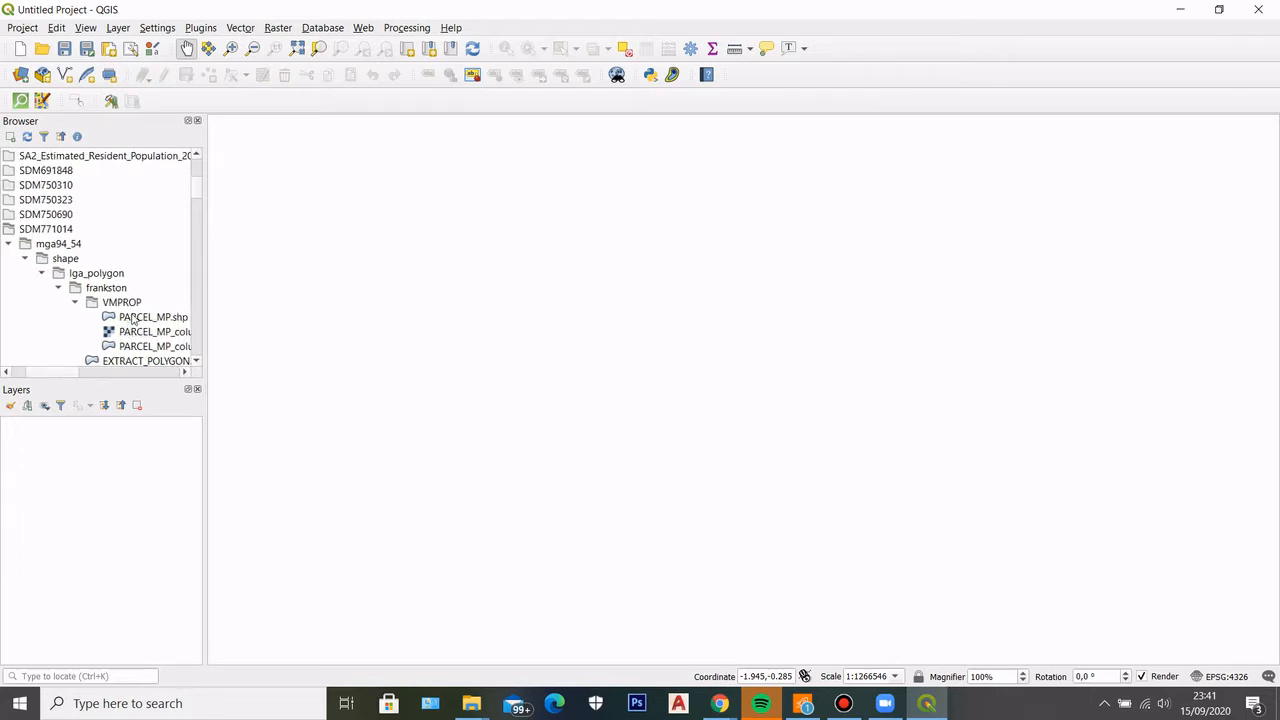
double_click(133, 318)
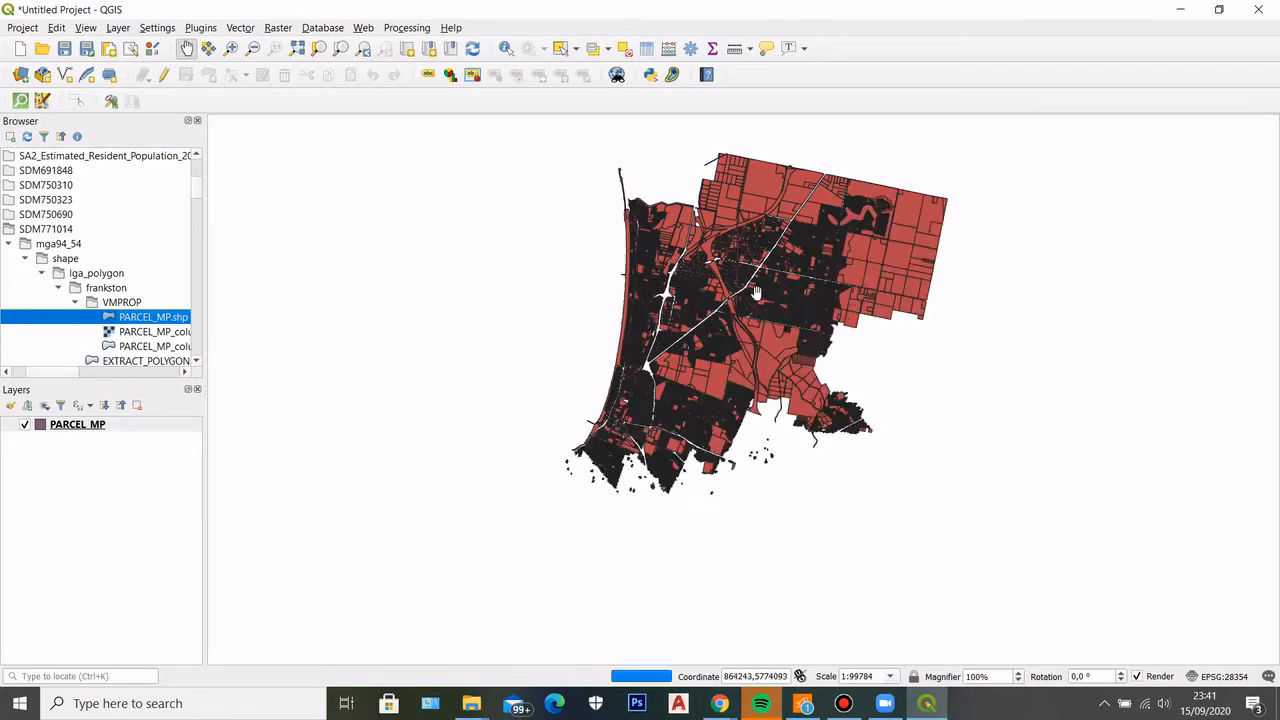
drag(970, 343, 817, 319)
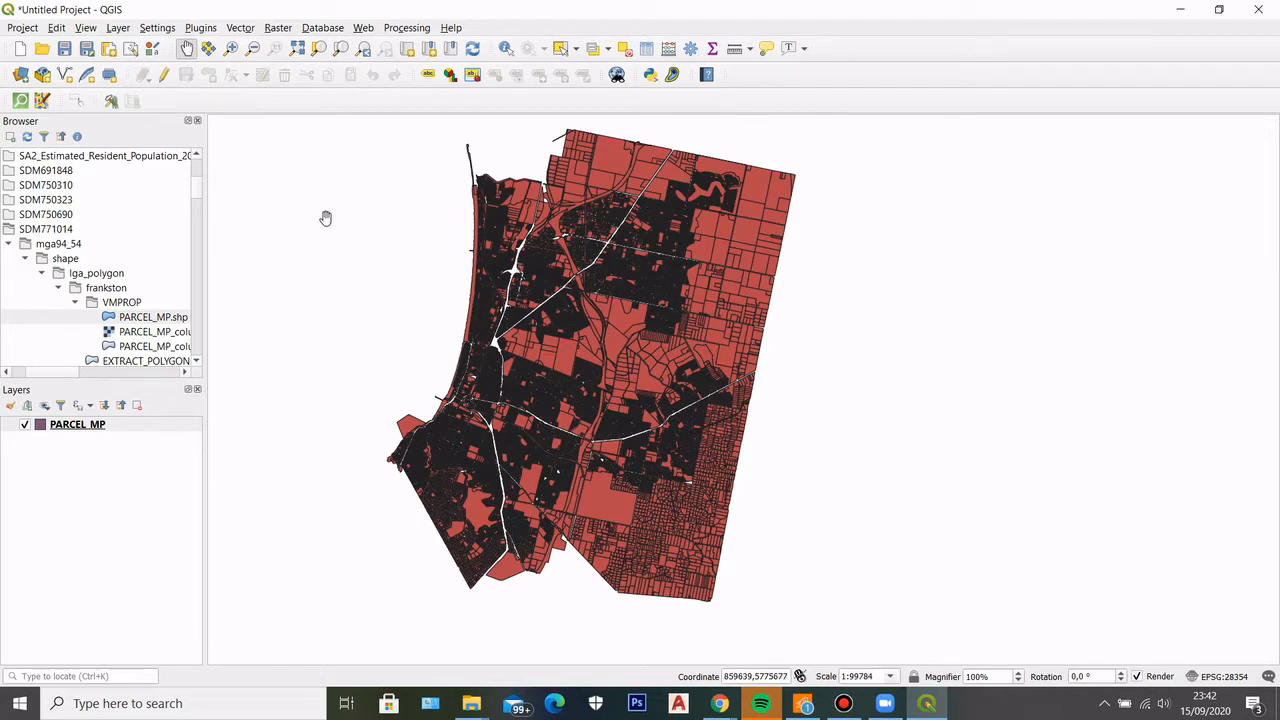
click(64, 371)
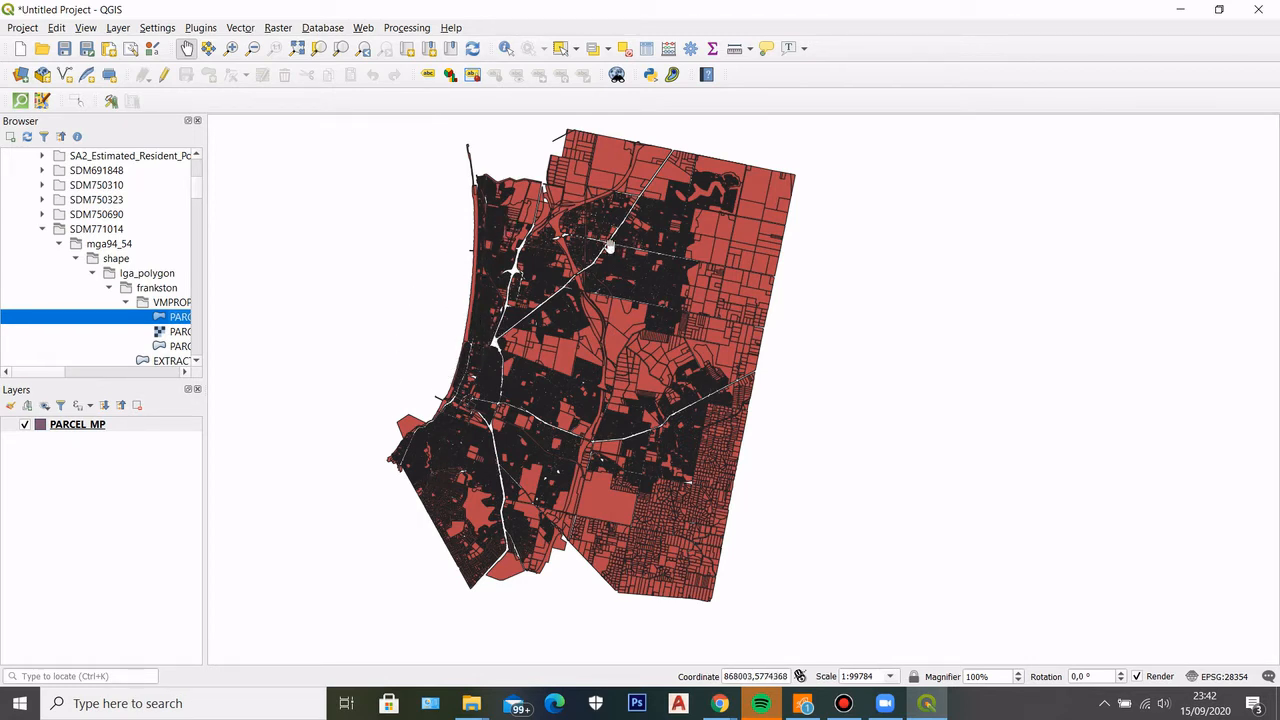
Set the PARCEL_MP layer's simple fill colour to light grey
click(78, 426)
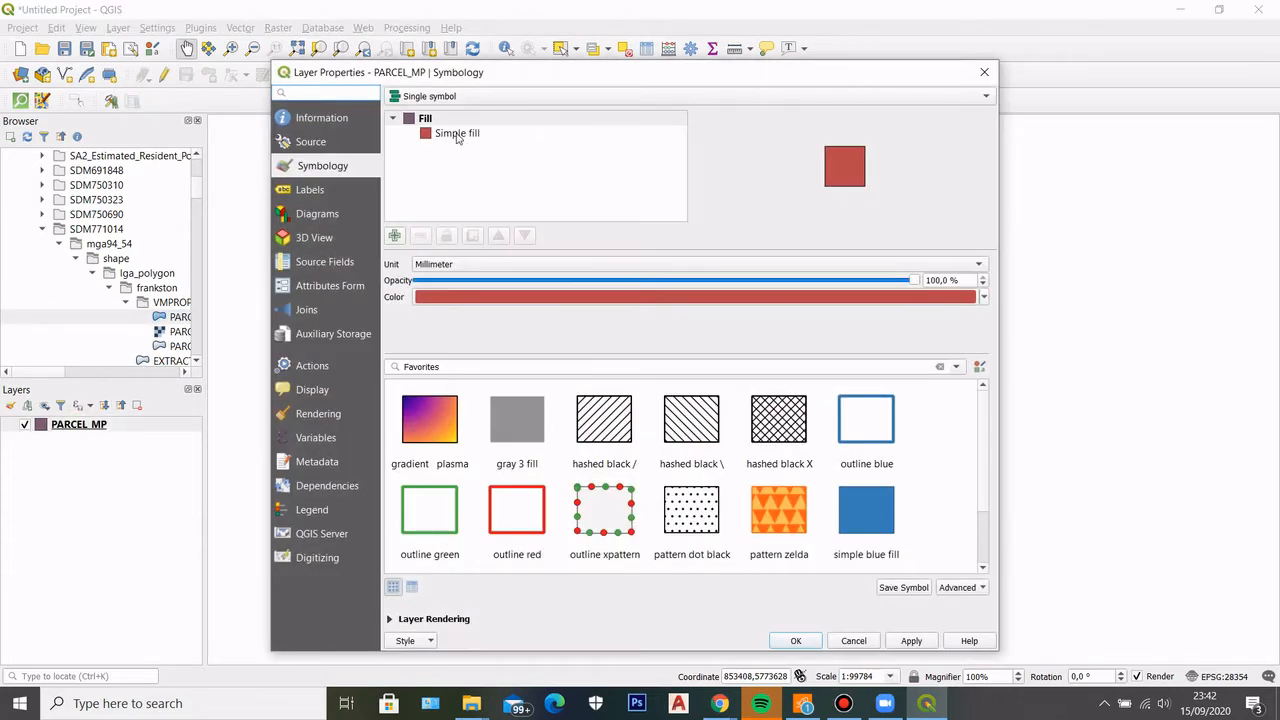
click(457, 134)
click(745, 292)
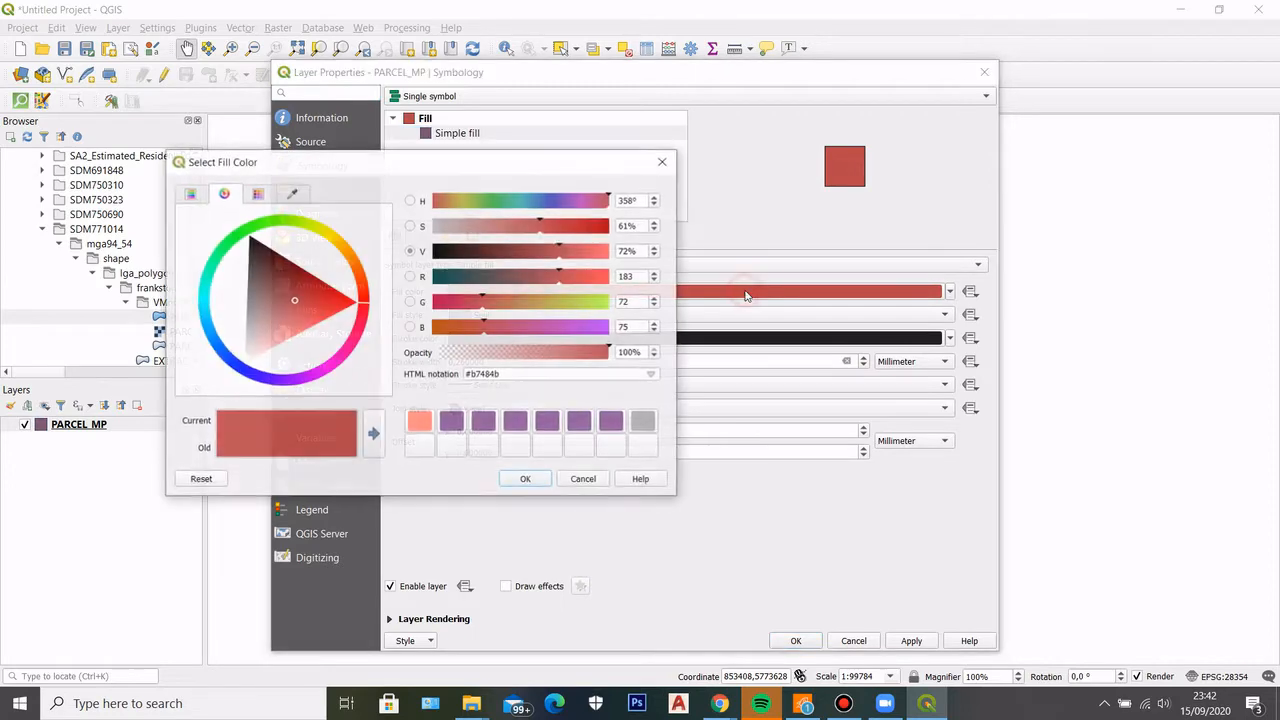
mouse_move(300, 339)
mouse_down()
mouse_move(277, 323)
mouse_move(245, 334)
mouse_up()
click(530, 480)
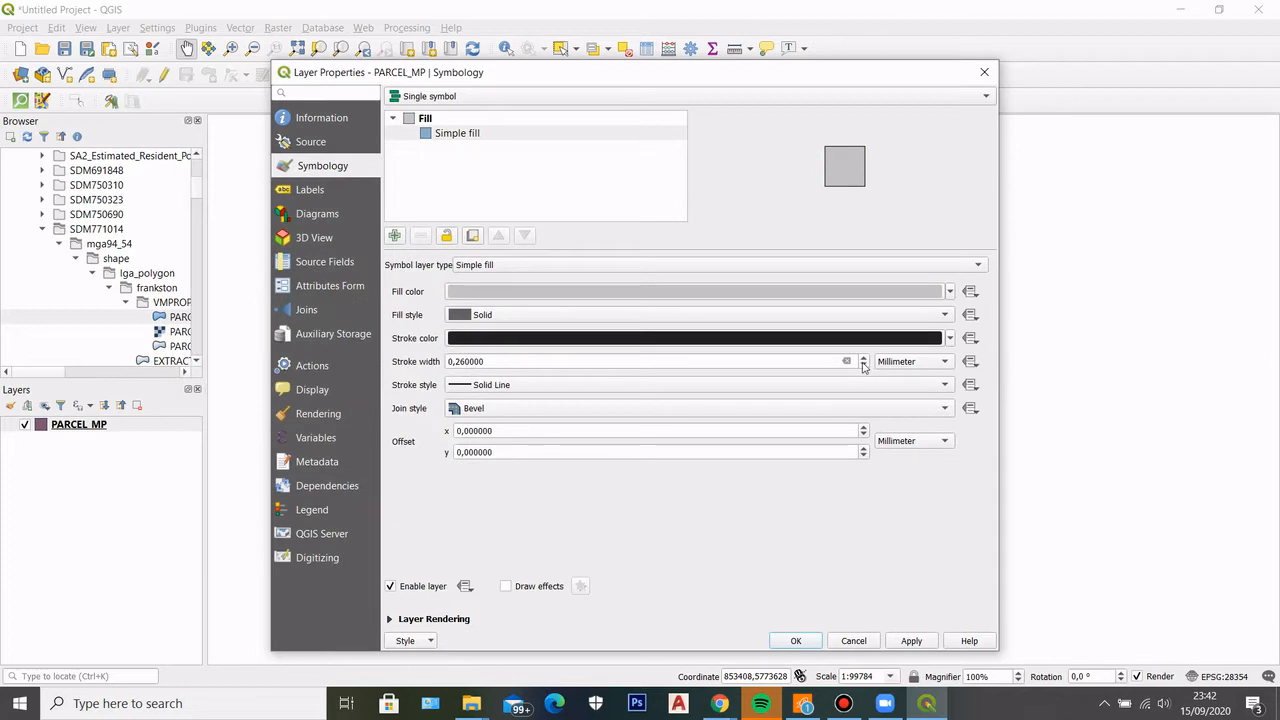
Set the parcel fill's stroke width to 0.1 mm and apply the symbology
drag(453, 362, 459, 362)
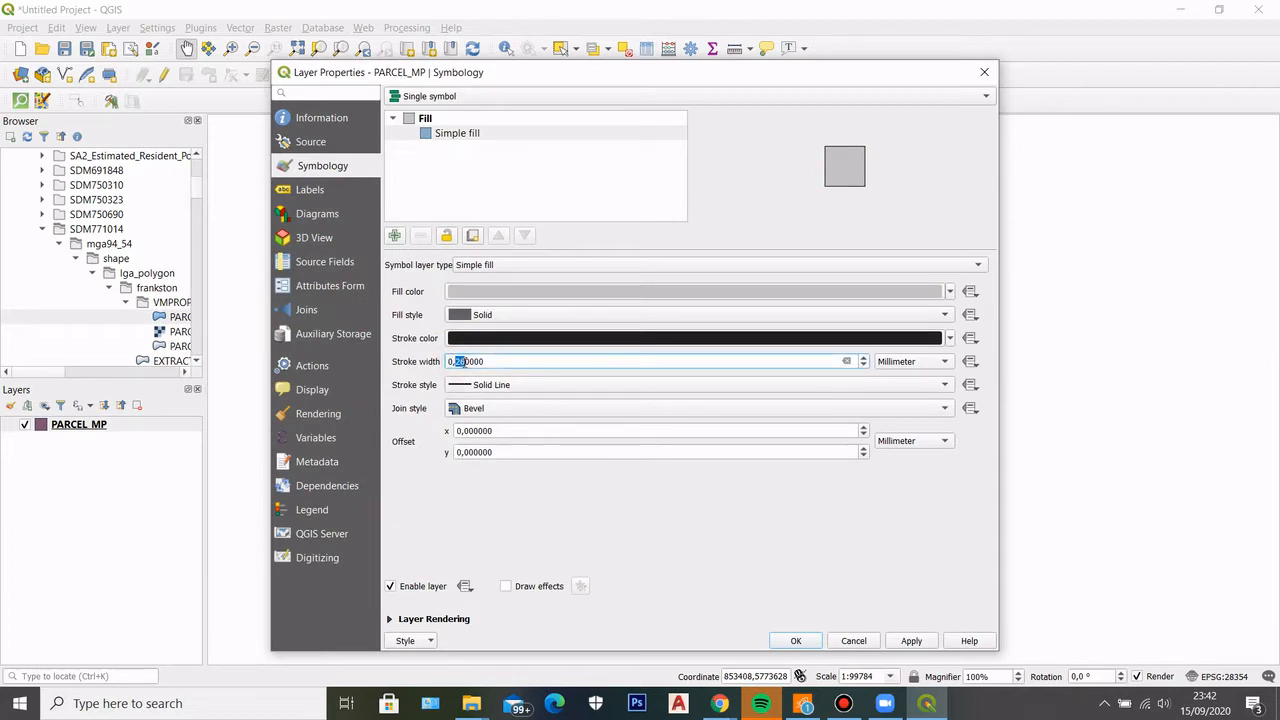
text(1)
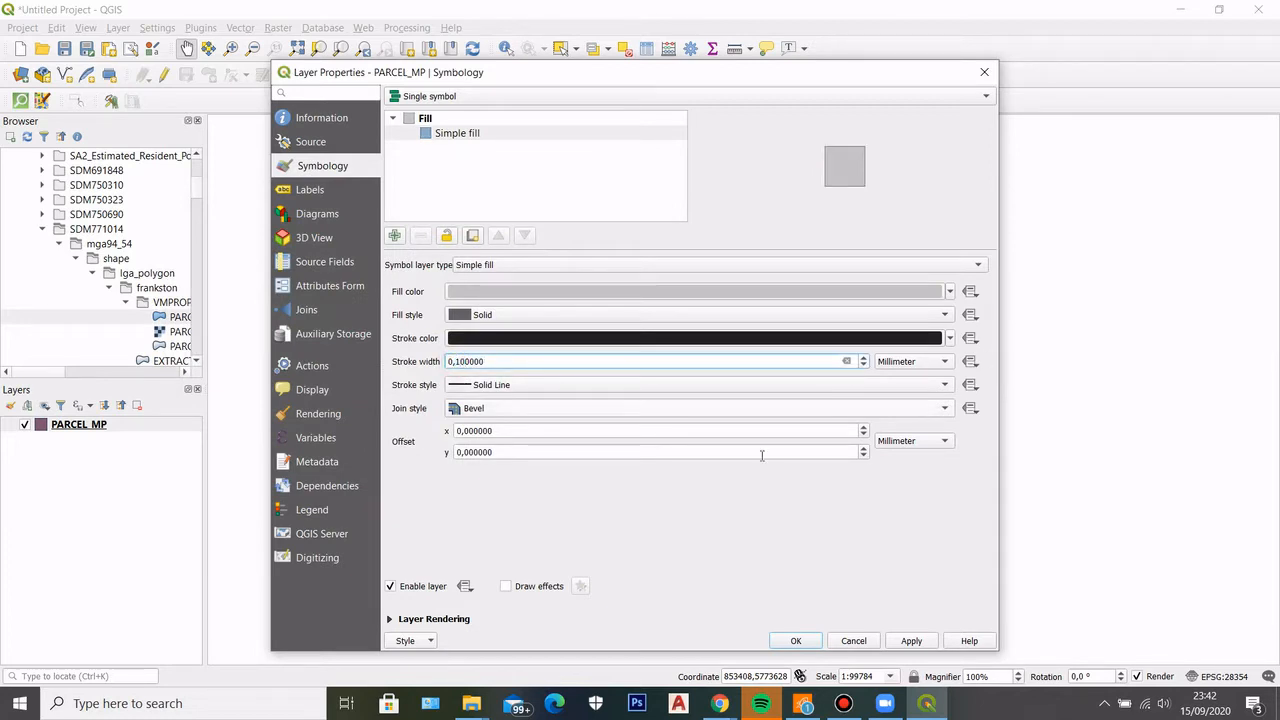
click(800, 641)
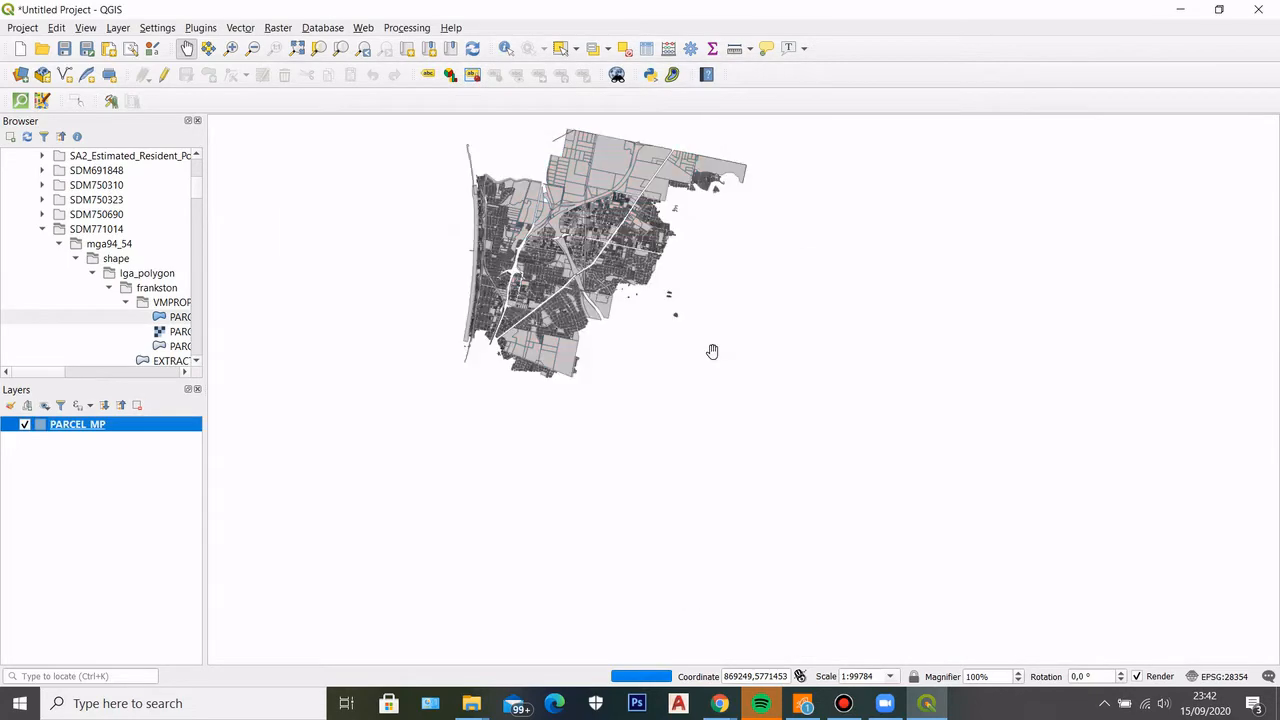
Examine the Frankston parcels on the map, from individual lot boundaries and street blocks to the full municipal extent
scroll(540, 360, up, 1)
scroll(540, 360, up, 3)
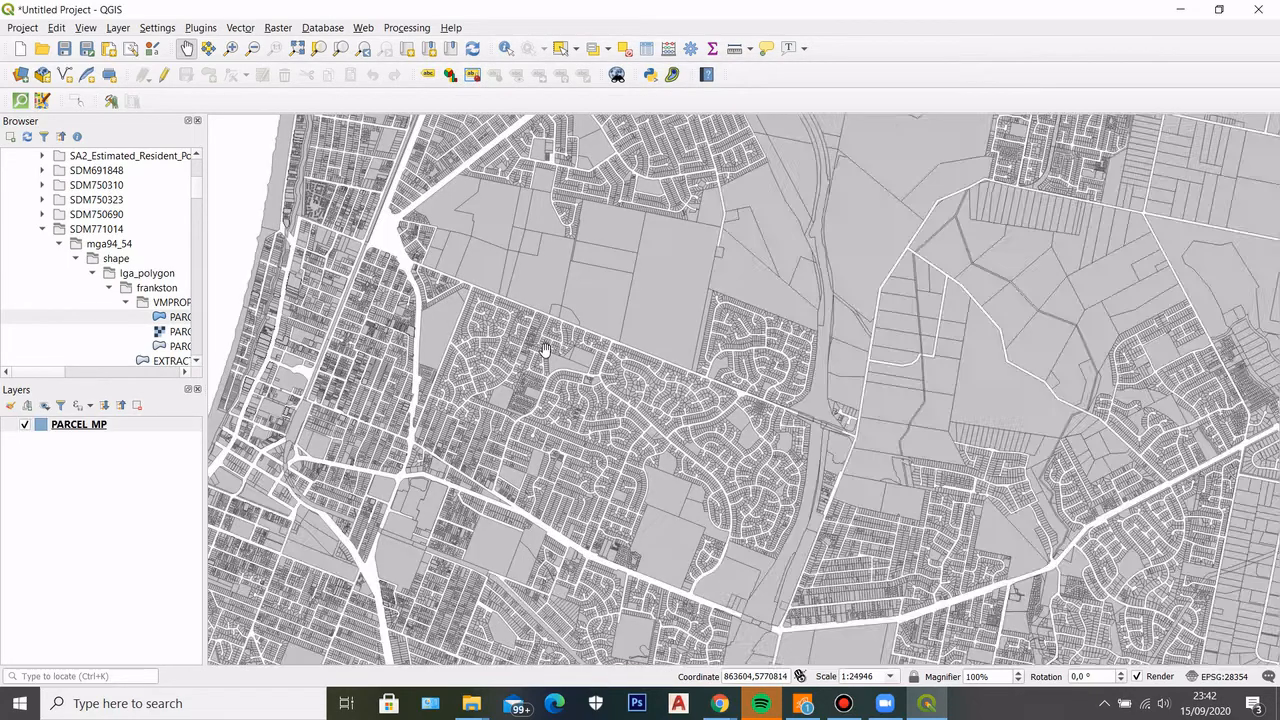
scroll(528, 346, down, 3)
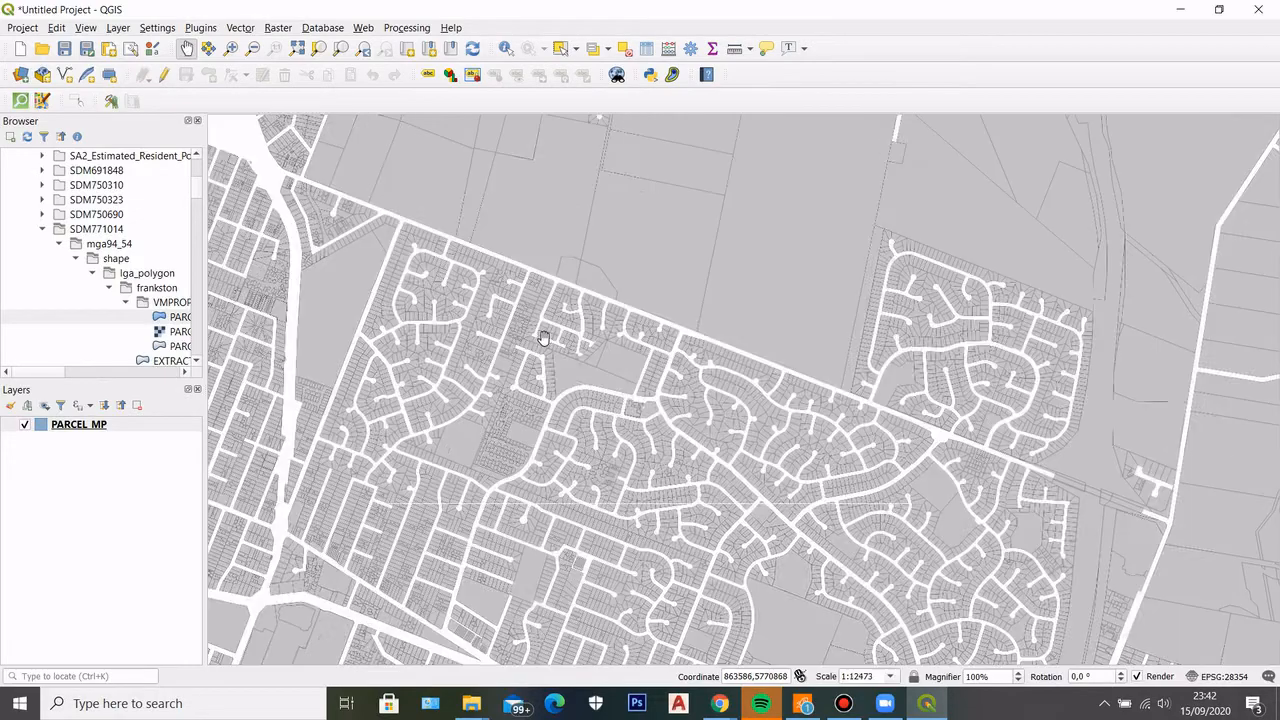
scroll(510, 322, up, 1)
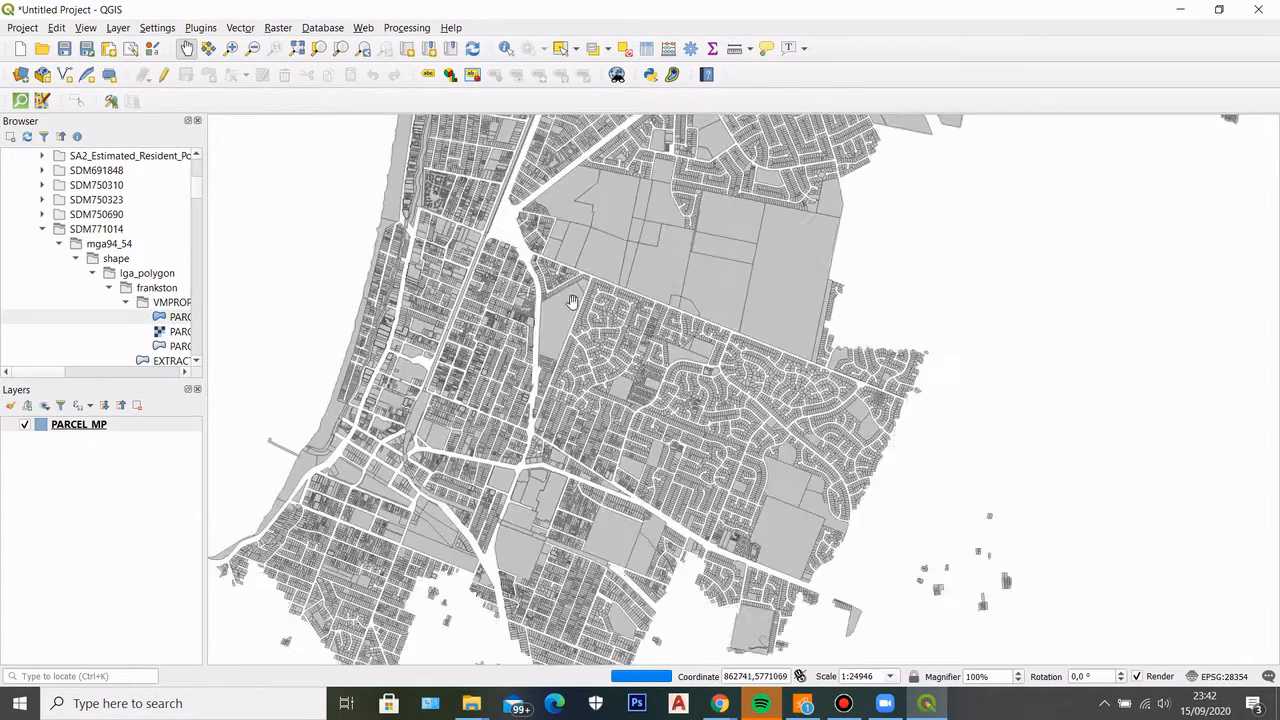
drag(577, 294, 457, 517)
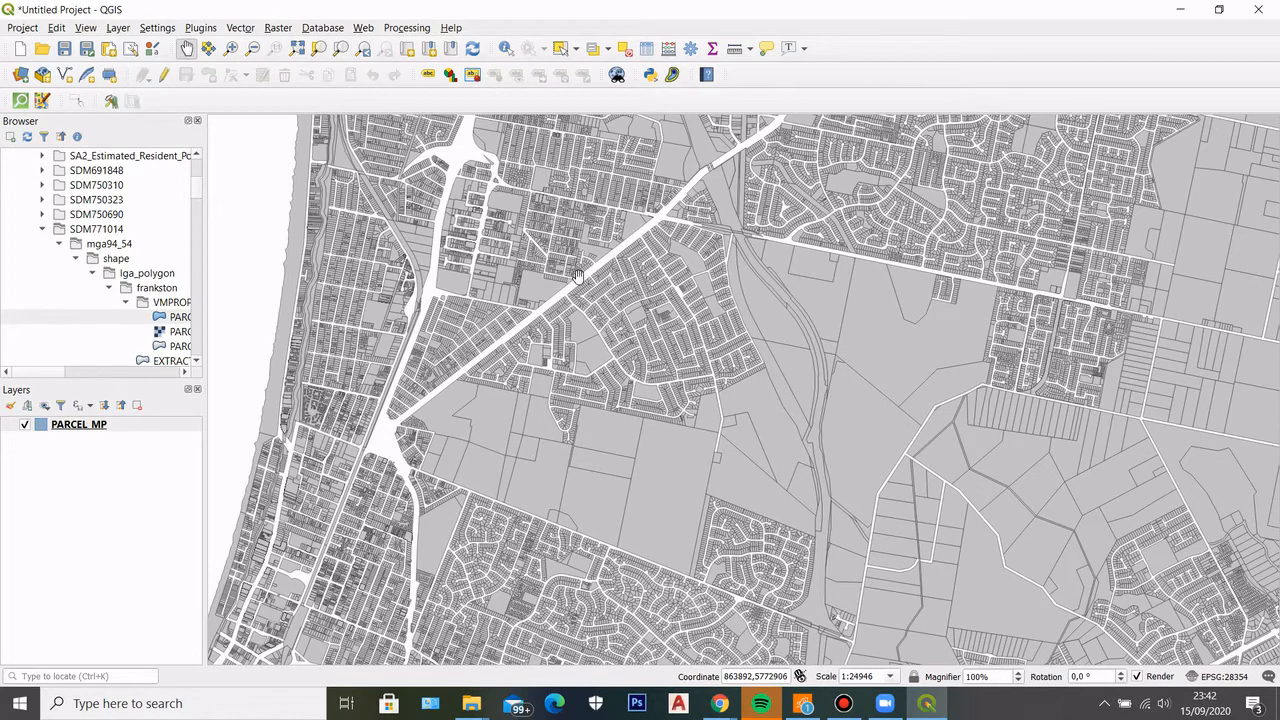
scroll(511, 213, up, 2)
scroll(627, 244, up, 1)
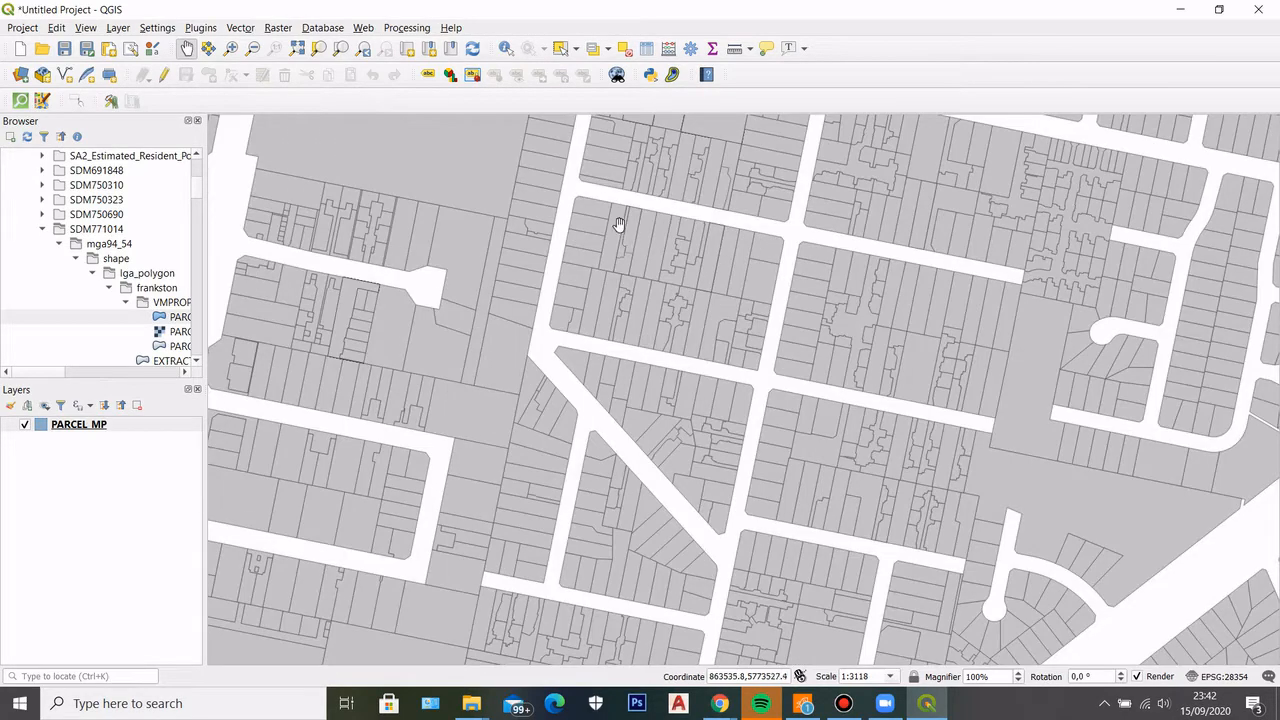
scroll(617, 223, up, 1)
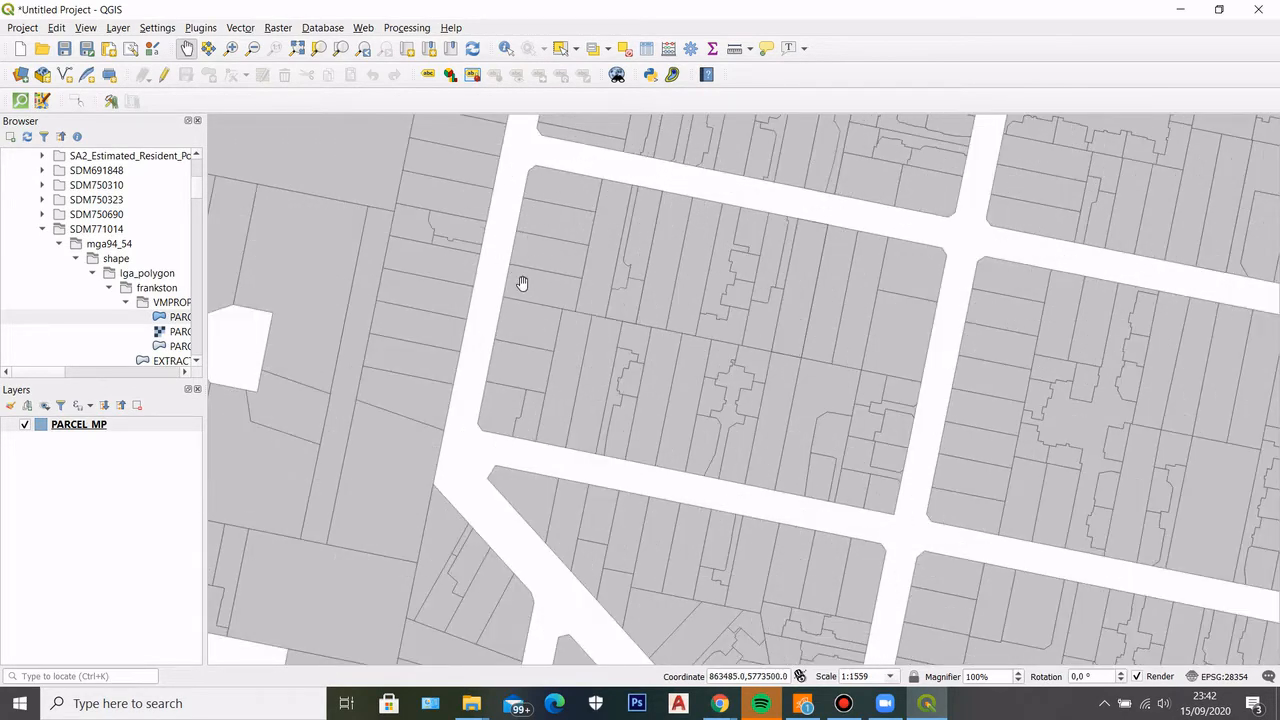
scroll(455, 280, down, 3)
scroll(511, 290, down, 1)
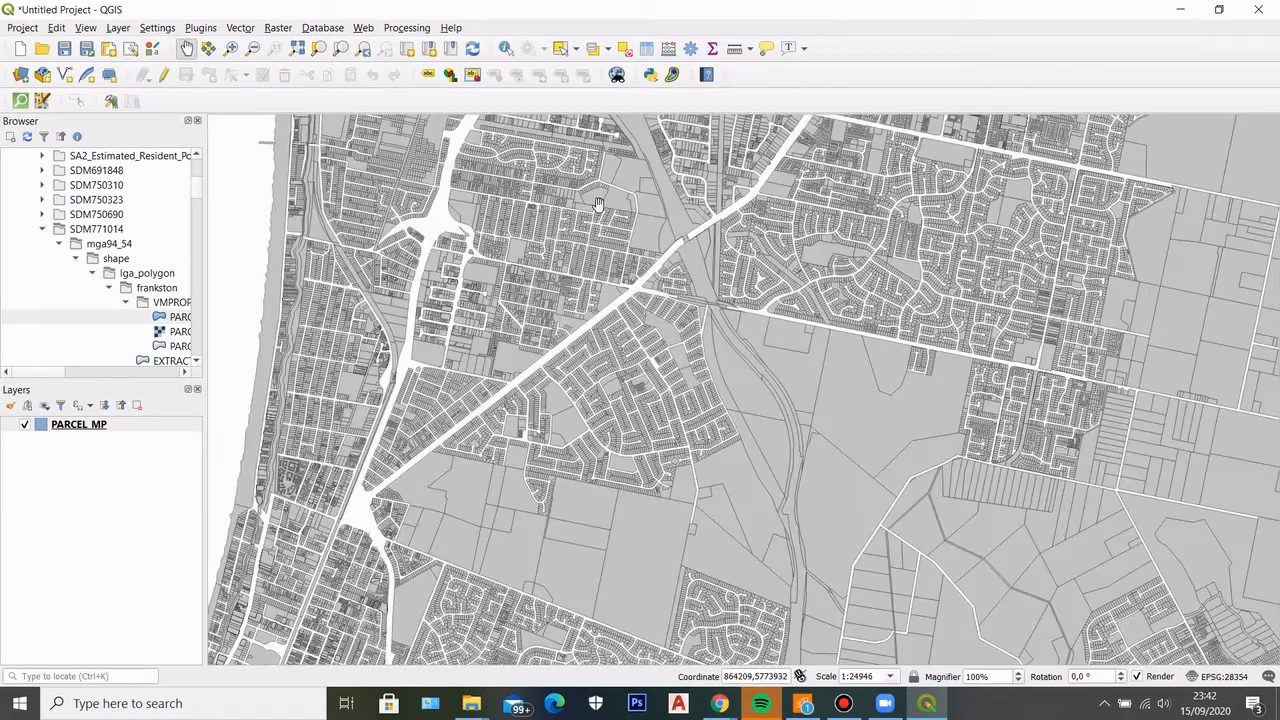
scroll(689, 347, down, 1)
scroll(689, 347, down, 3)
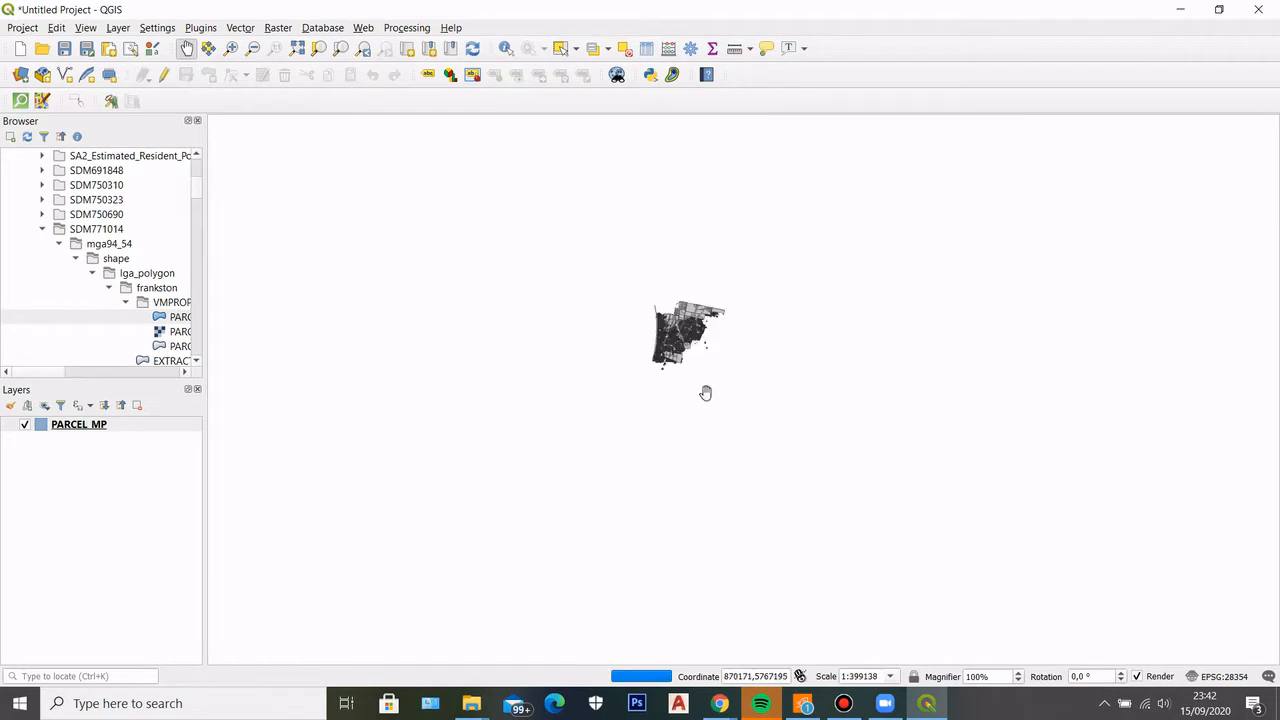
scroll(651, 286, up, 3)
drag(773, 451, 580, 68)
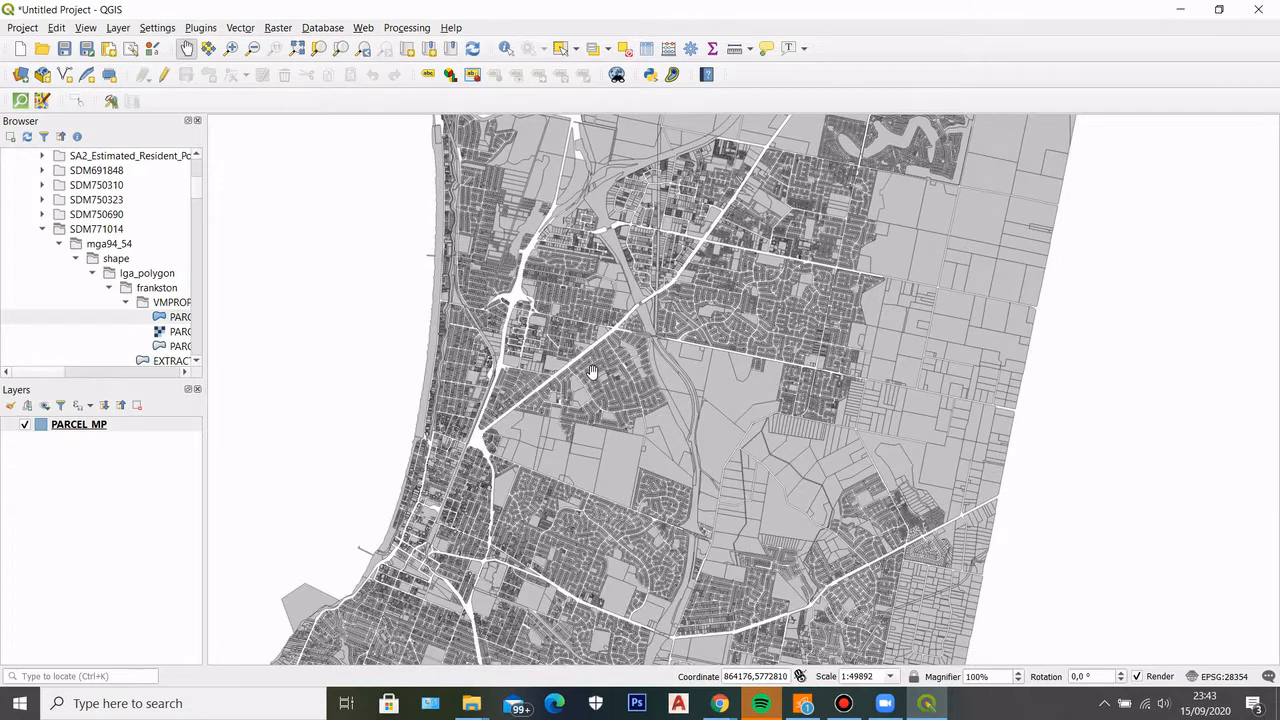
scroll(593, 374, down, 2)
scroll(591, 372, up, 2)
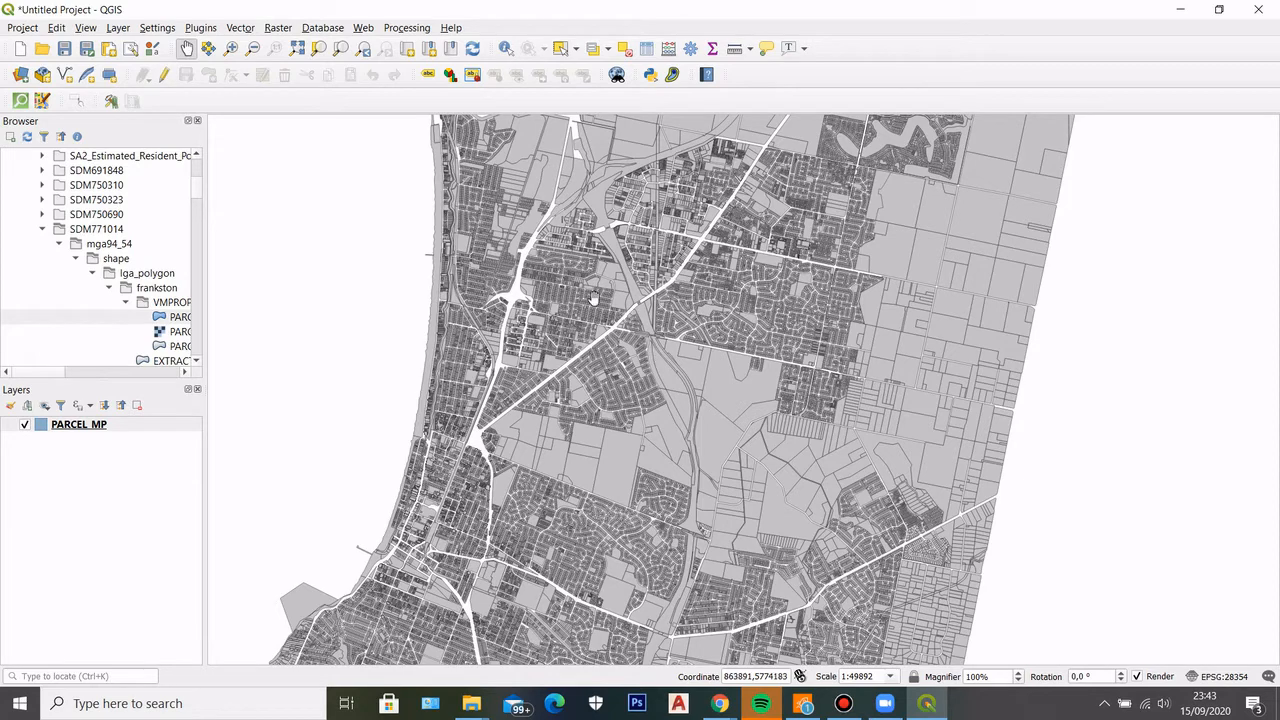
drag(732, 383, 786, 386)
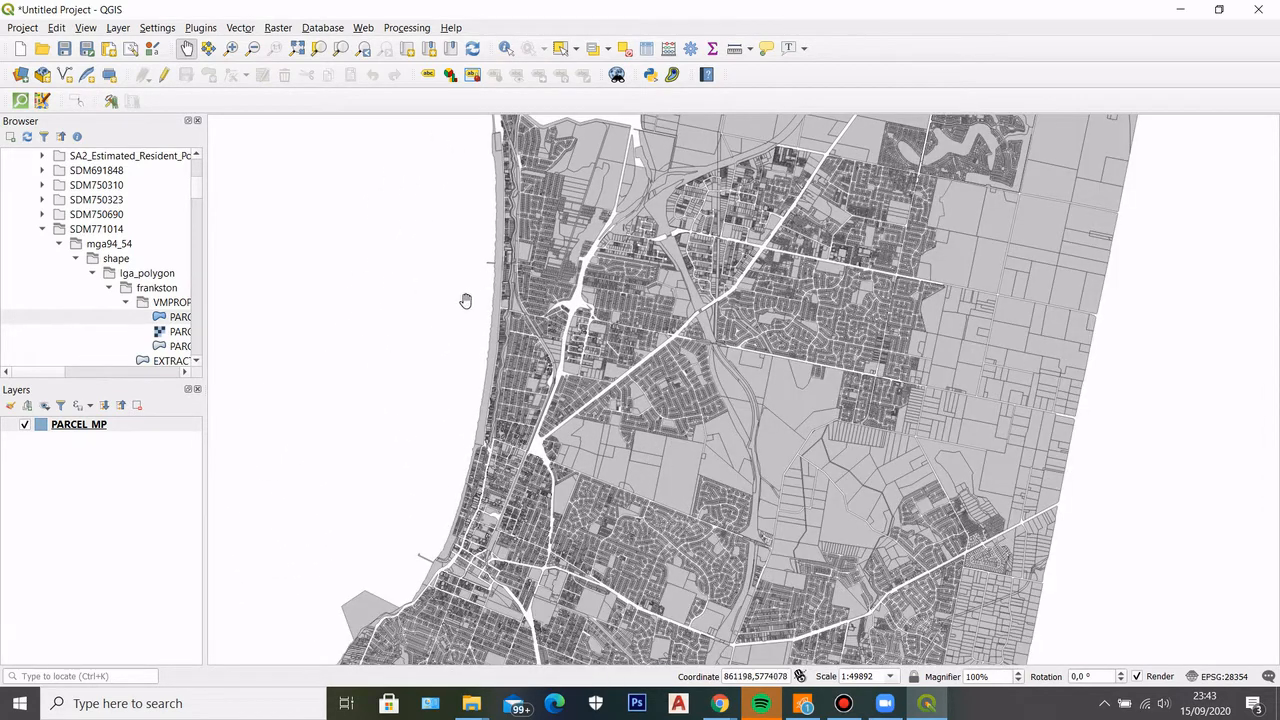
scroll(472, 305, down, 1)
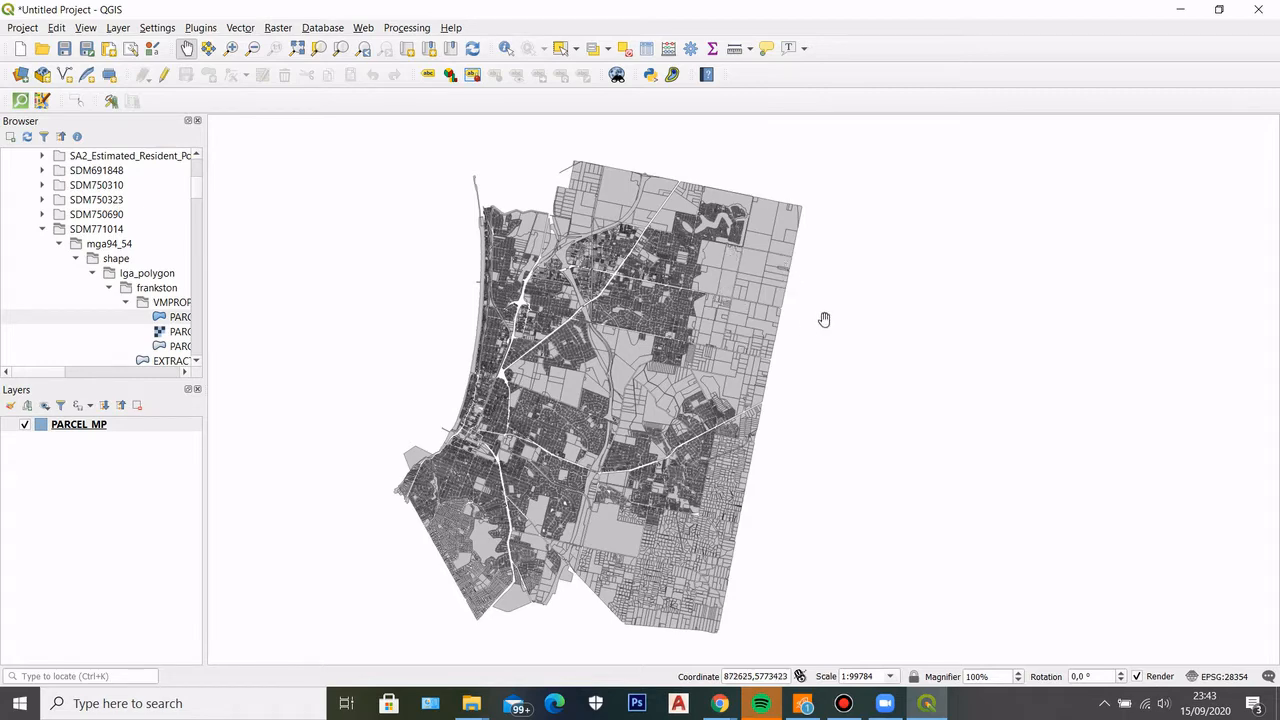
scroll(533, 487, up, 1)
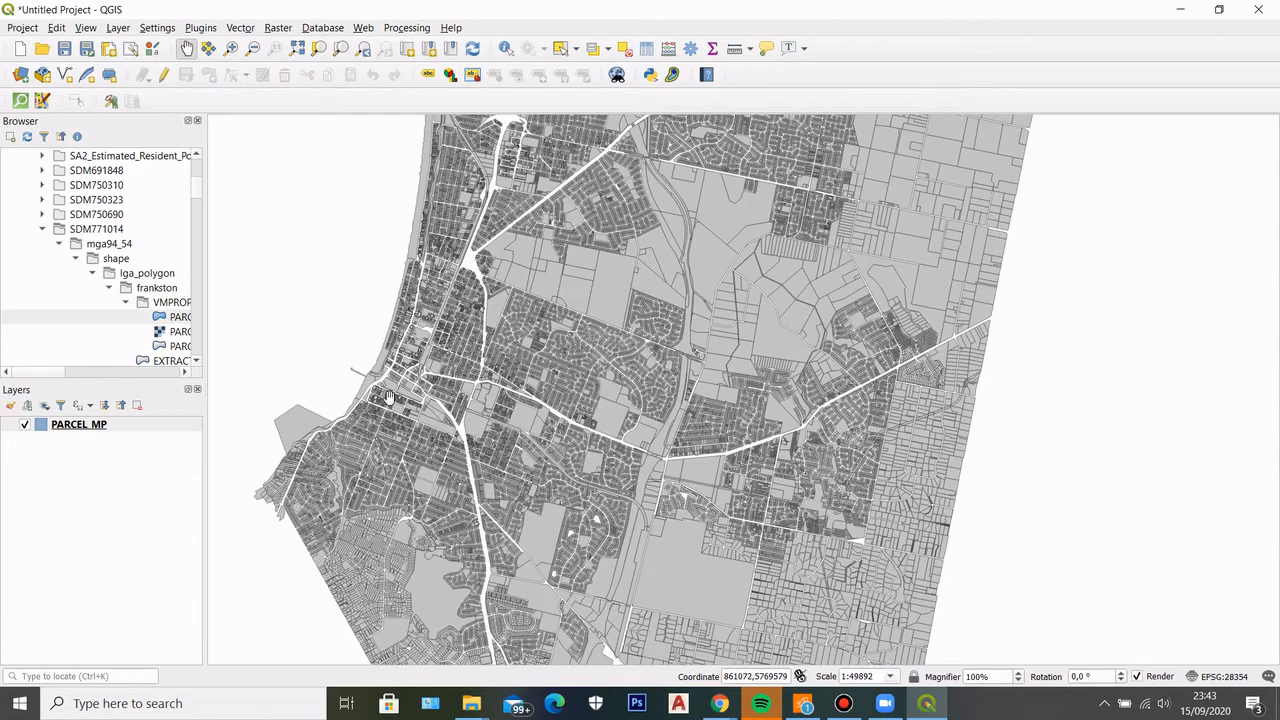
drag(692, 240, 661, 445)
scroll(540, 357, down, 1)
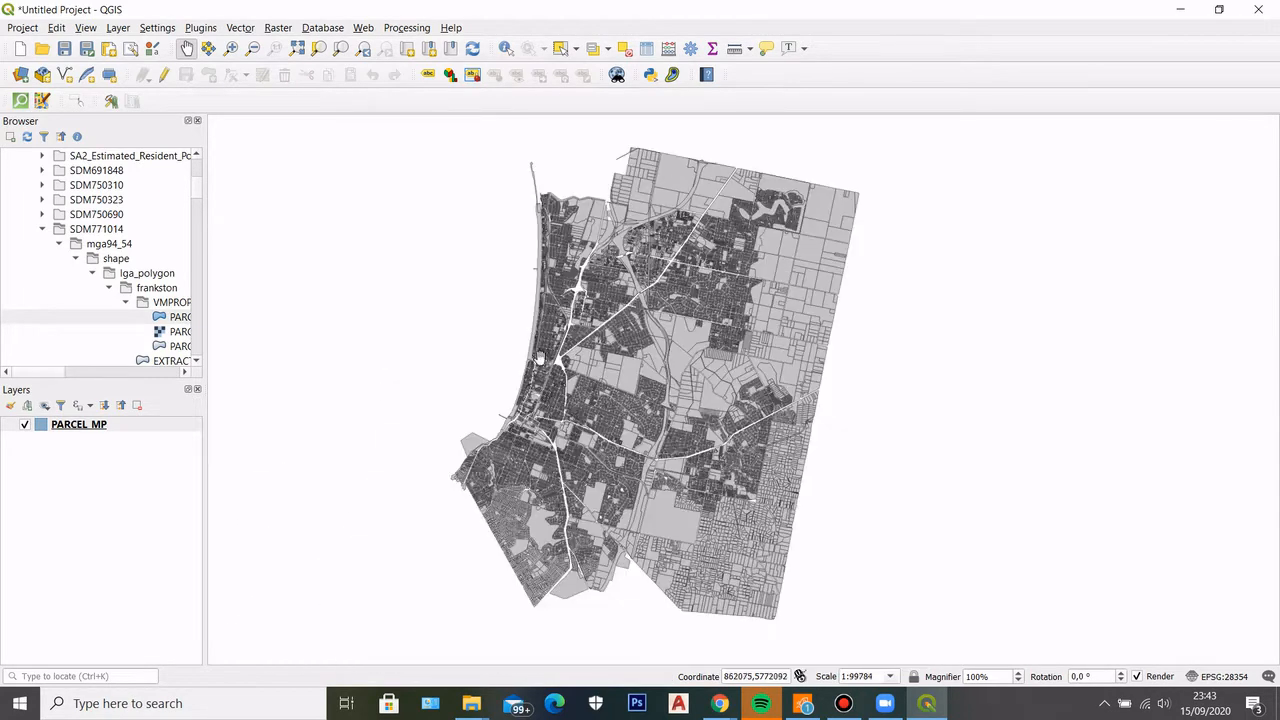
Open the attribute table of the PARCEL_MP layer and place its window beside the parcel map
right_click(78, 426)
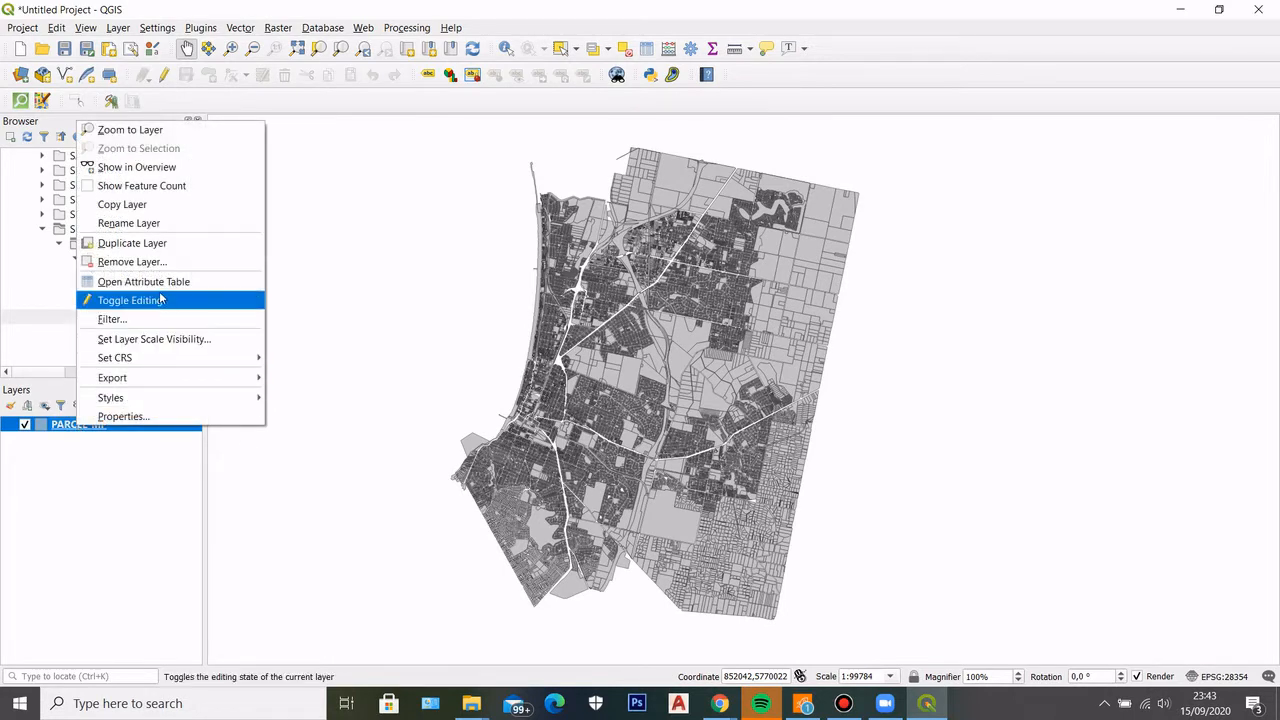
click(160, 284)
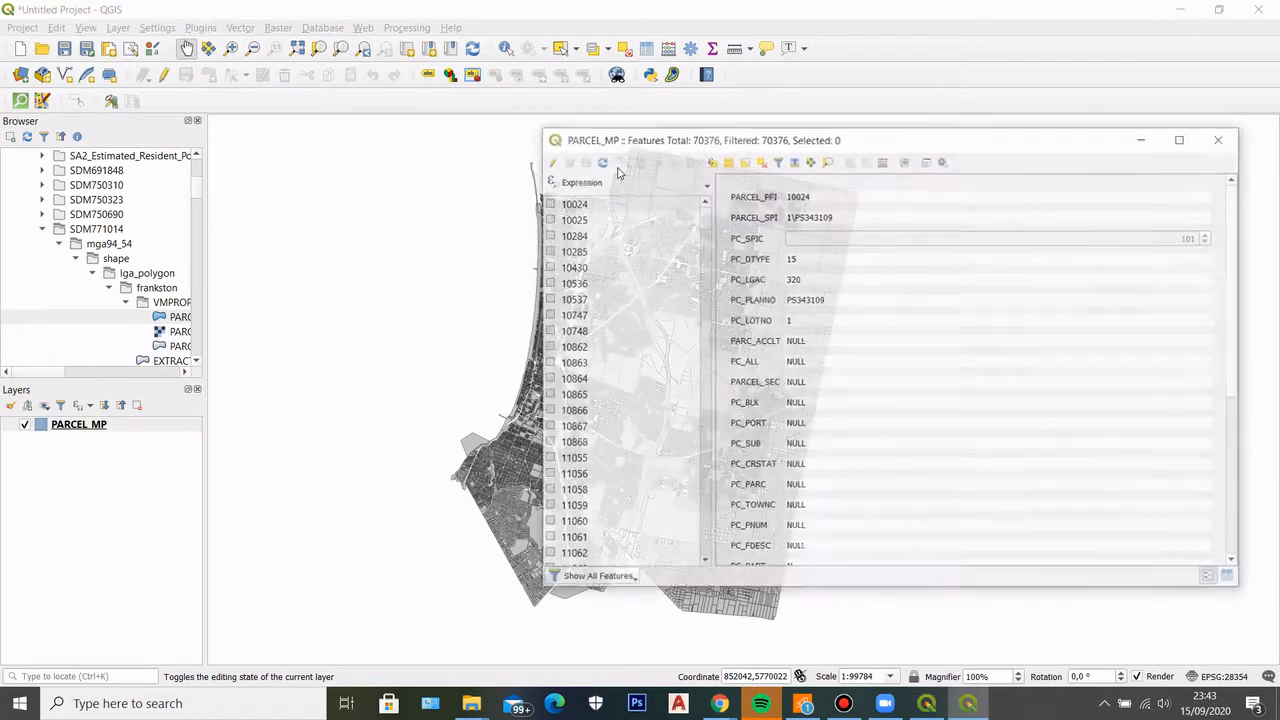
drag(780, 54, 879, 139)
scroll(407, 352, down, 1)
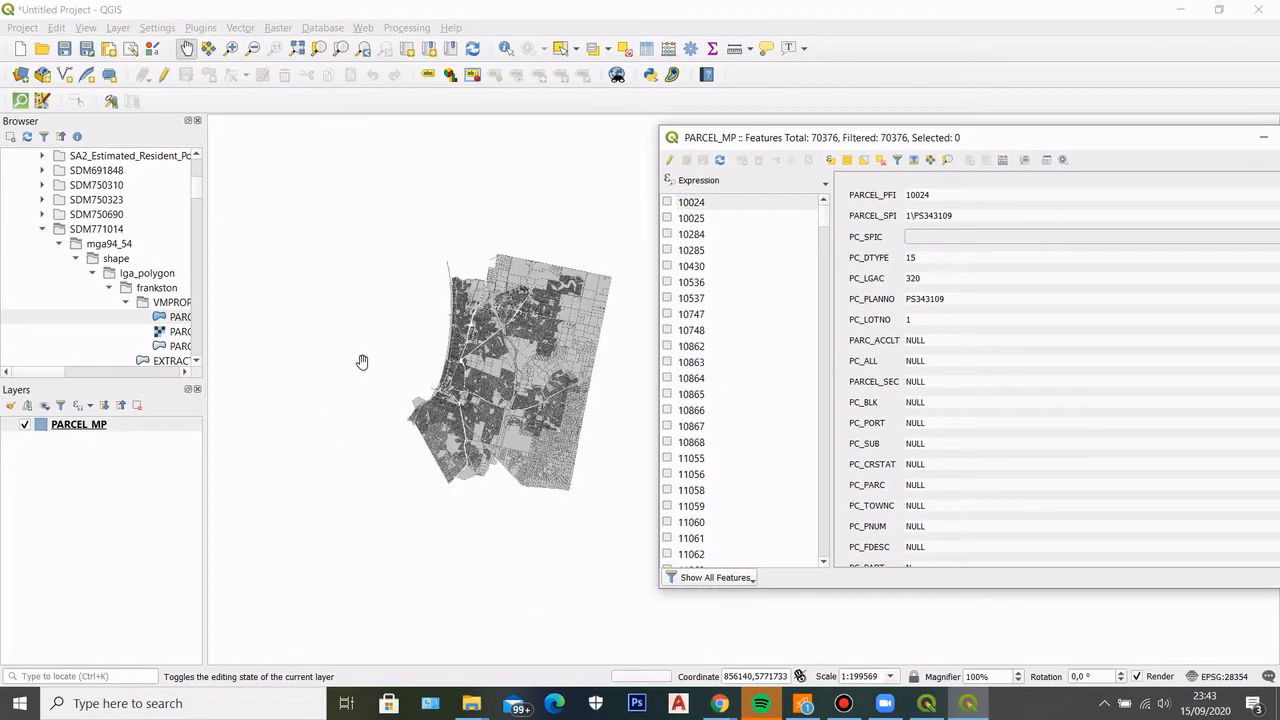
scroll(540, 378, up, 1)
scroll(493, 537, up, 1)
scroll(446, 428, down, 1)
scroll(444, 272, up, 1)
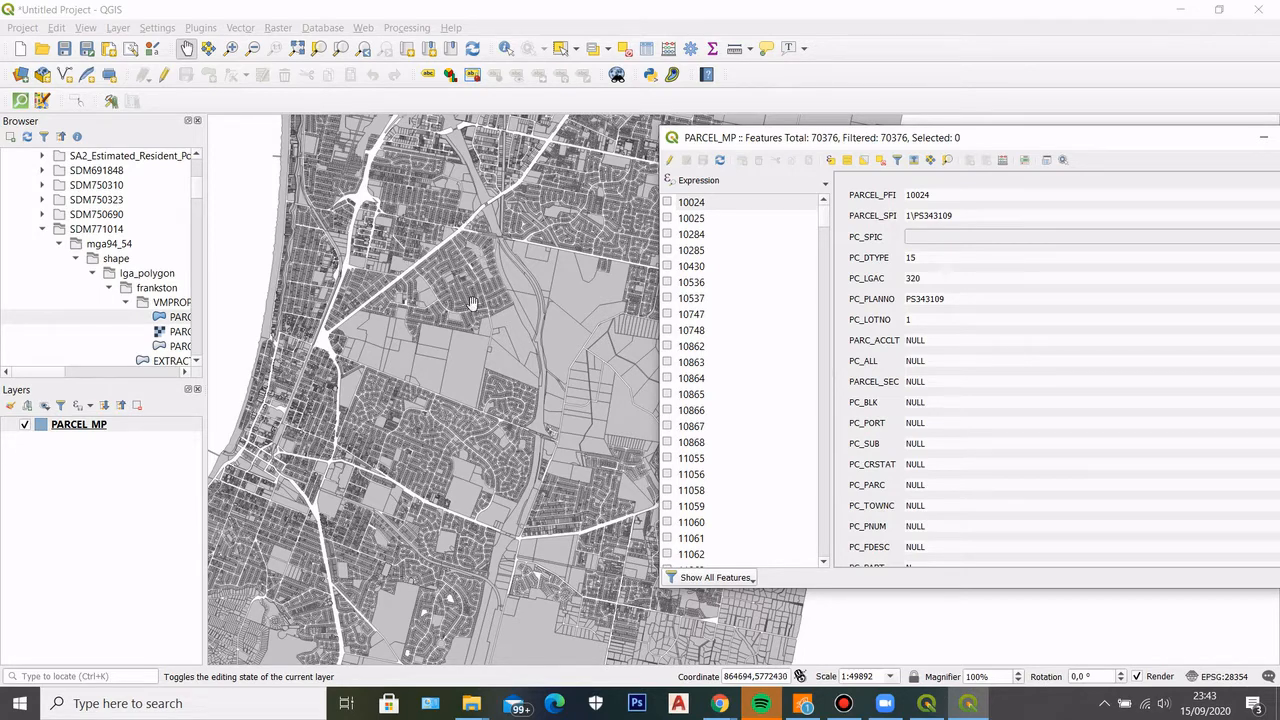
drag(808, 138, 630, 122)
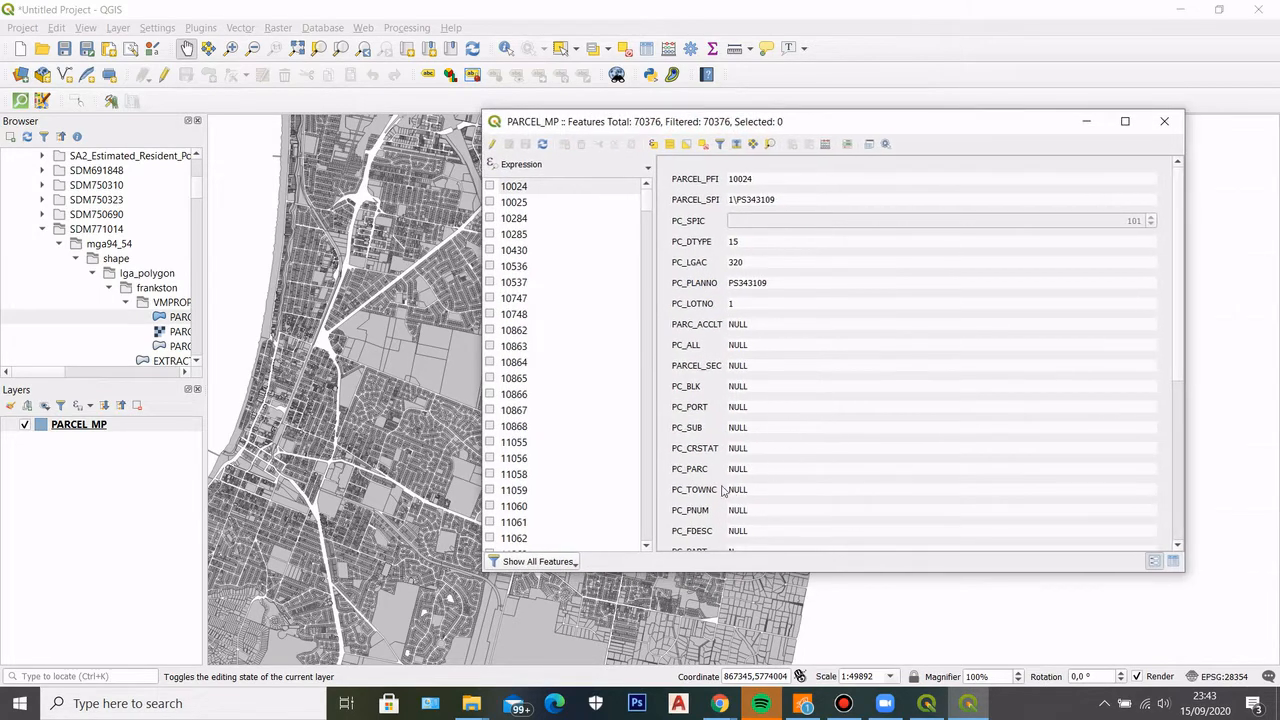
Review all attribute fields of the first parcel record, from PARCEL_PFI down to PV_UFI_OLD
drag(1178, 195, 1157, 165)
scroll(1173, 223, down, 5)
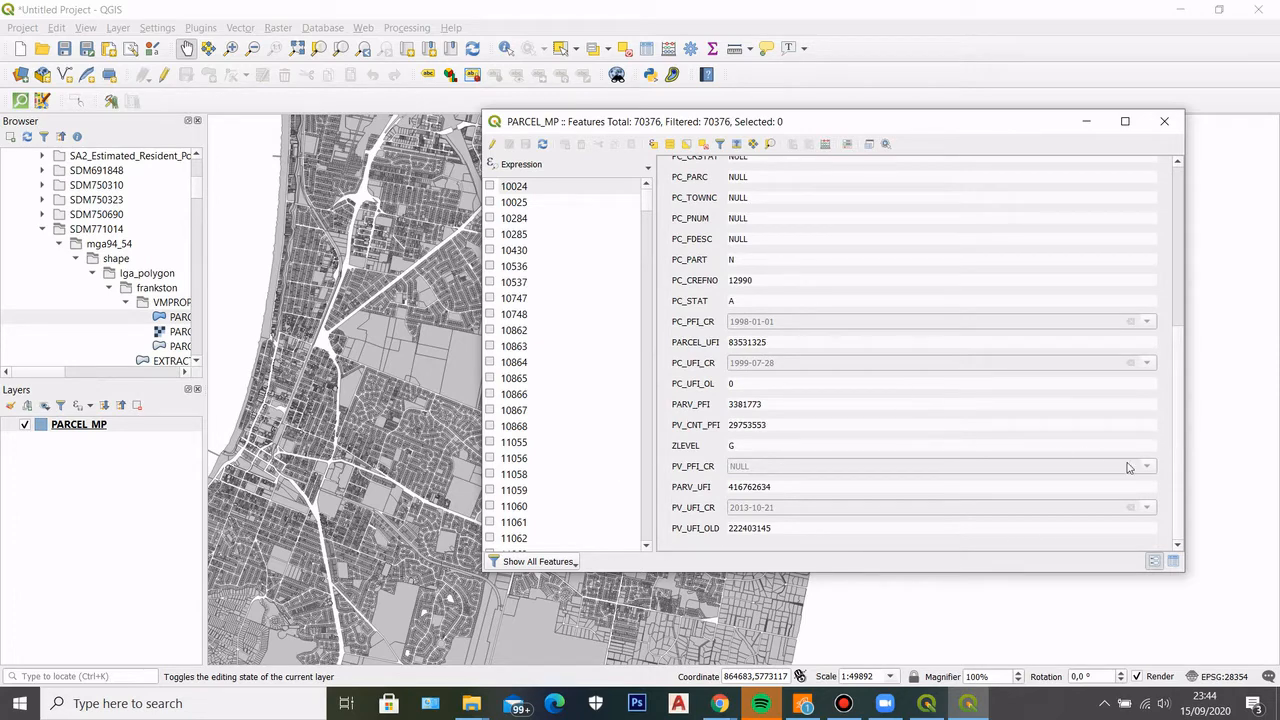
scroll(1177, 437, up, 5)
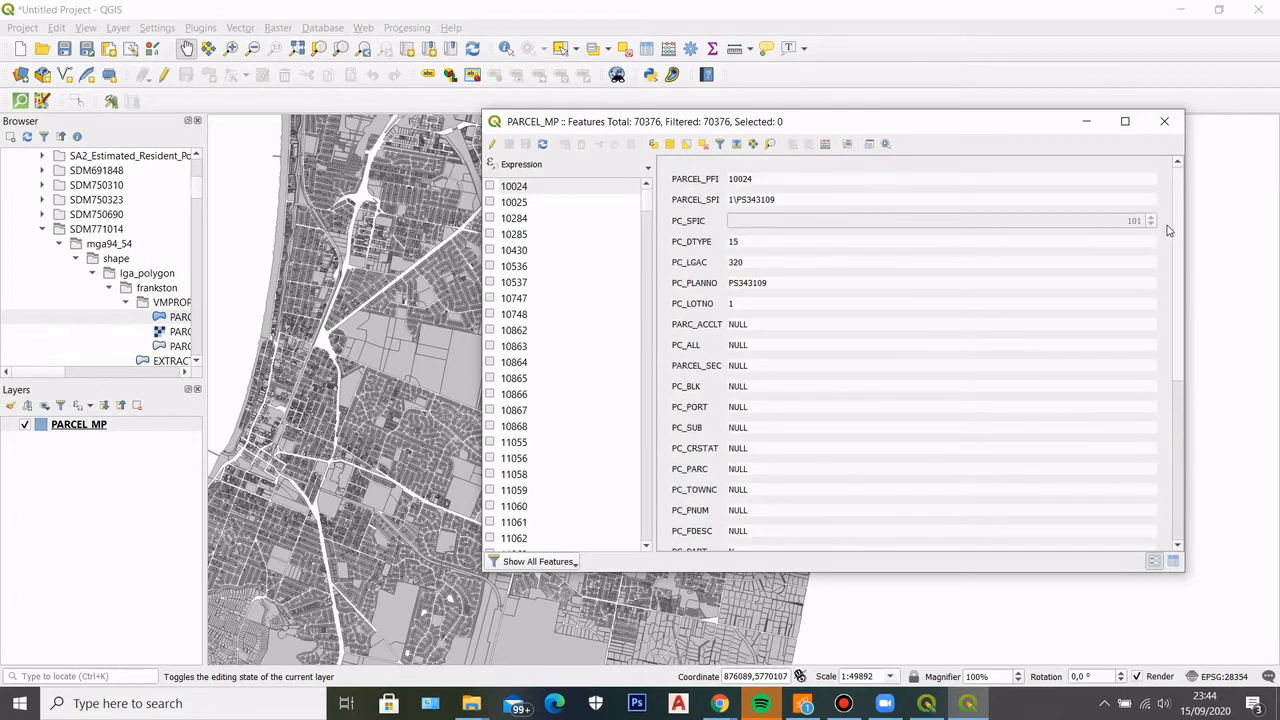
scroll(1189, 268, down, 1)
scroll(1187, 233, up, 1)
mouse_move(1179, 206)
mouse_down()
mouse_move(1179, 232)
mouse_move(1177, 202)
mouse_up()
Set up a new field named Area in the field calculator as a decimal number with precision 2
click(825, 146)
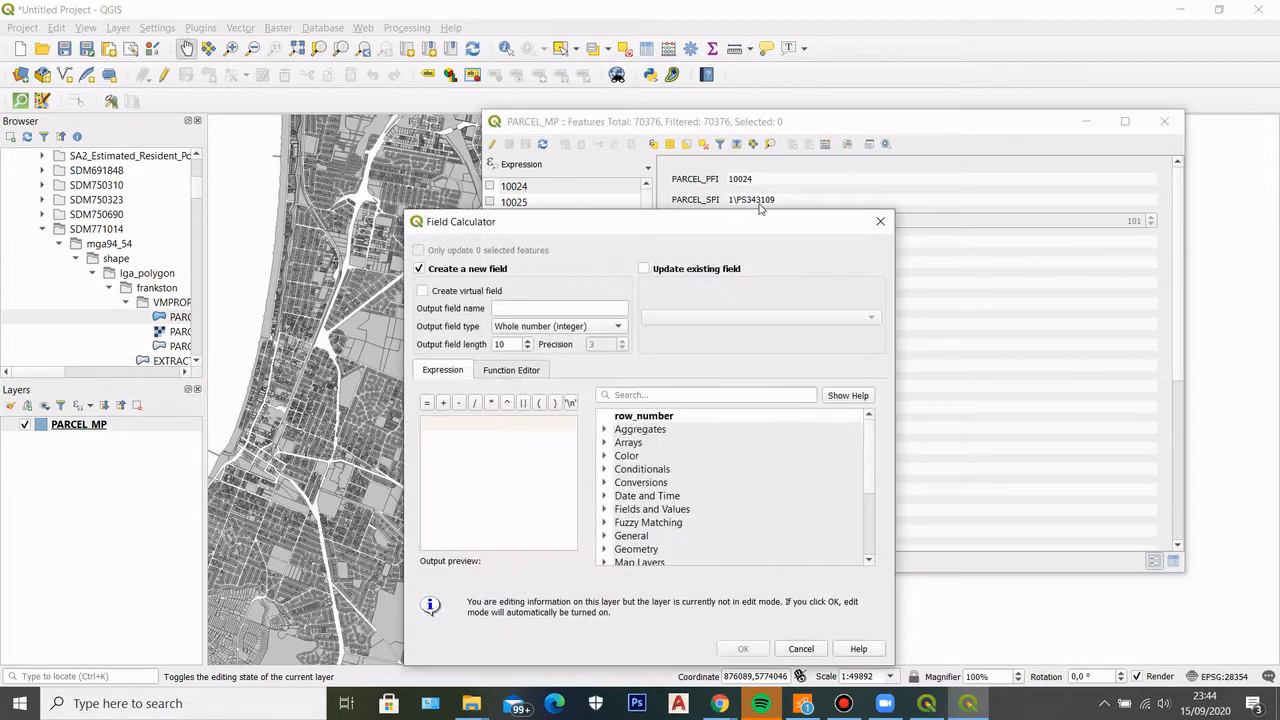
drag(749, 220, 928, 100)
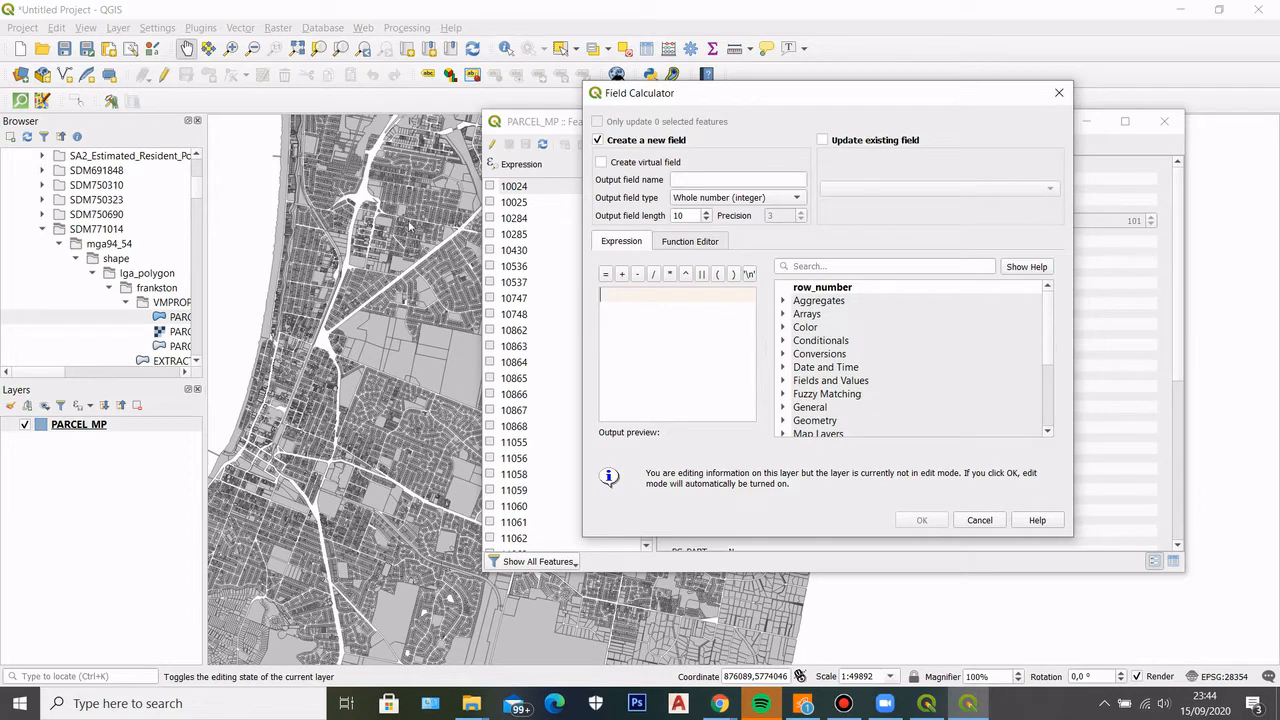
drag(700, 100, 679, 111)
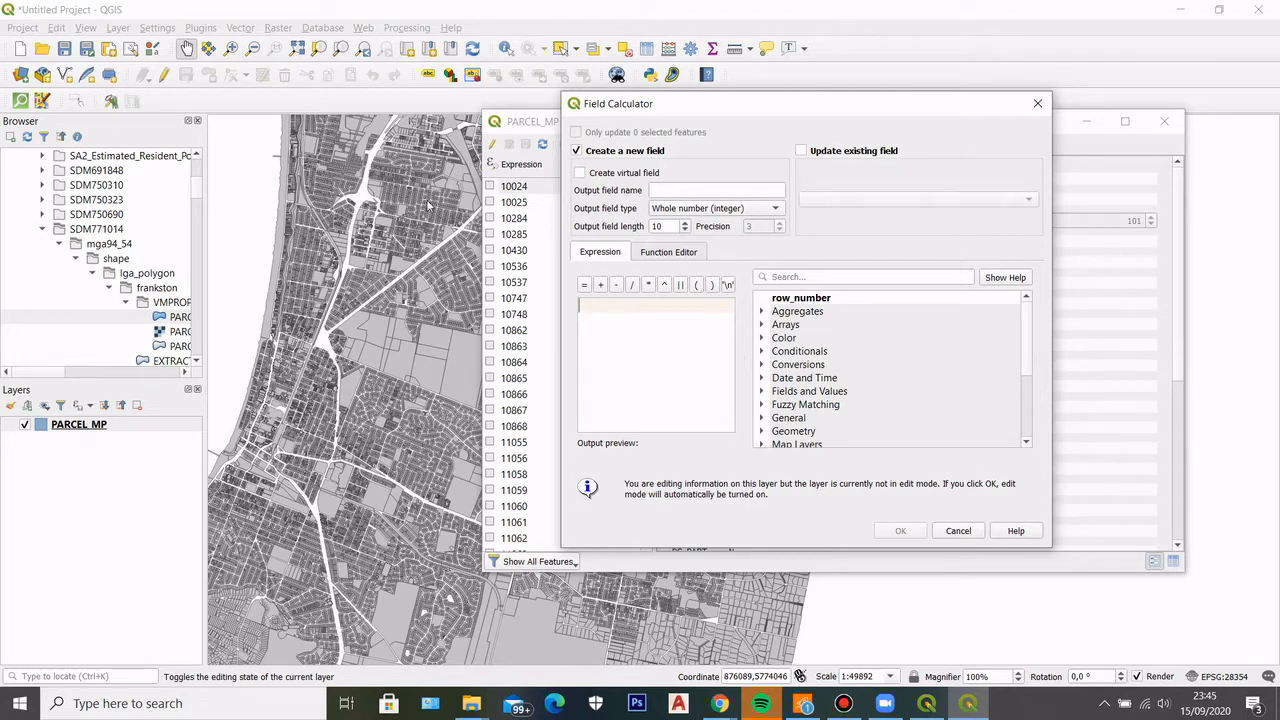
click(680, 192)
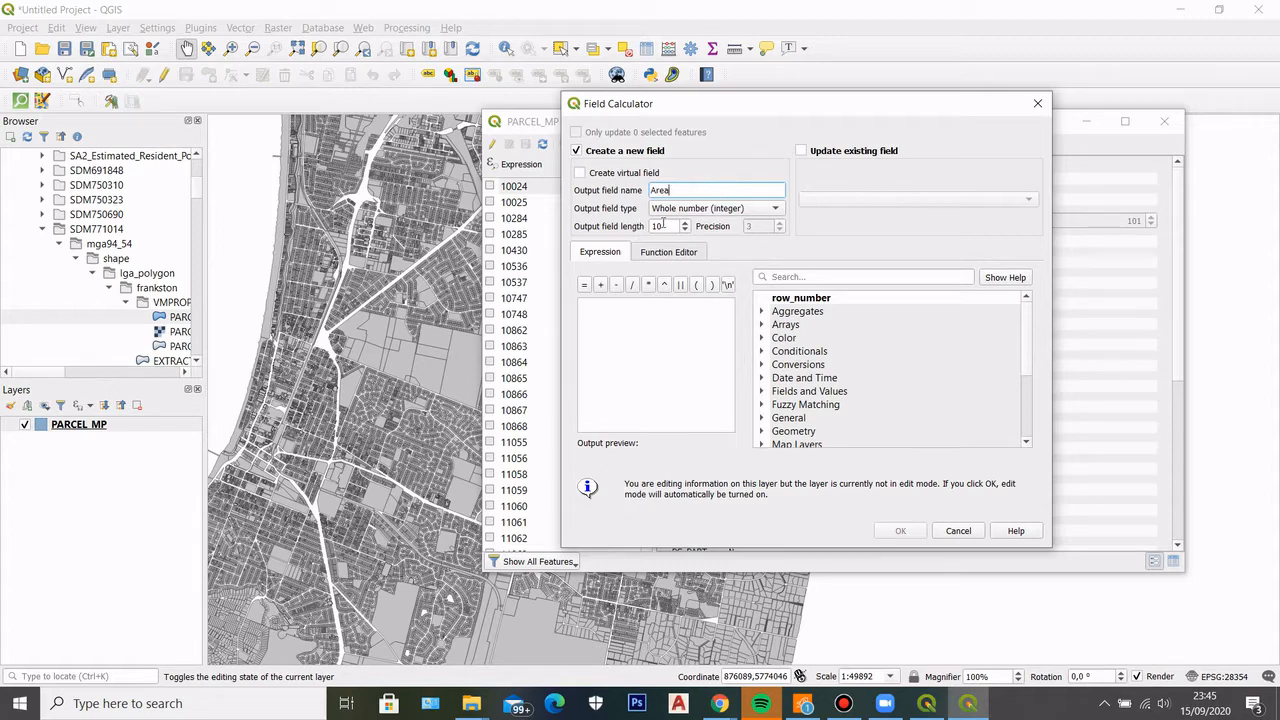
click(693, 210)
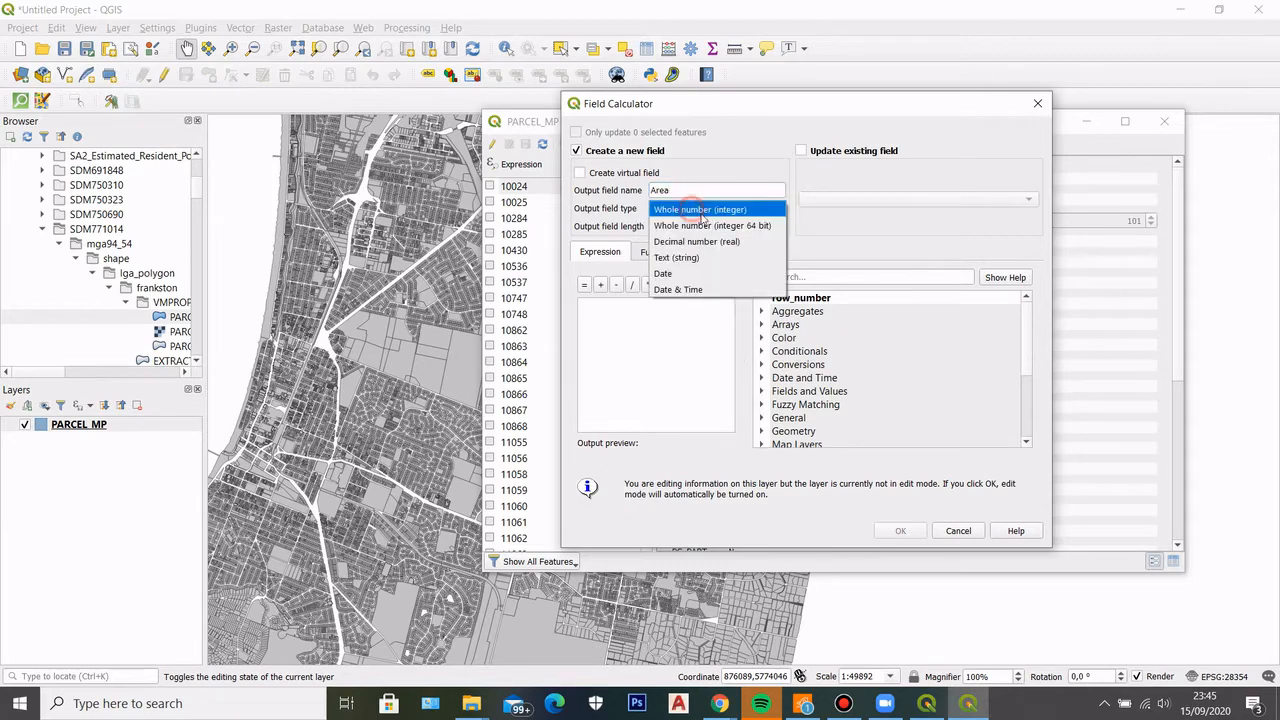
click(682, 244)
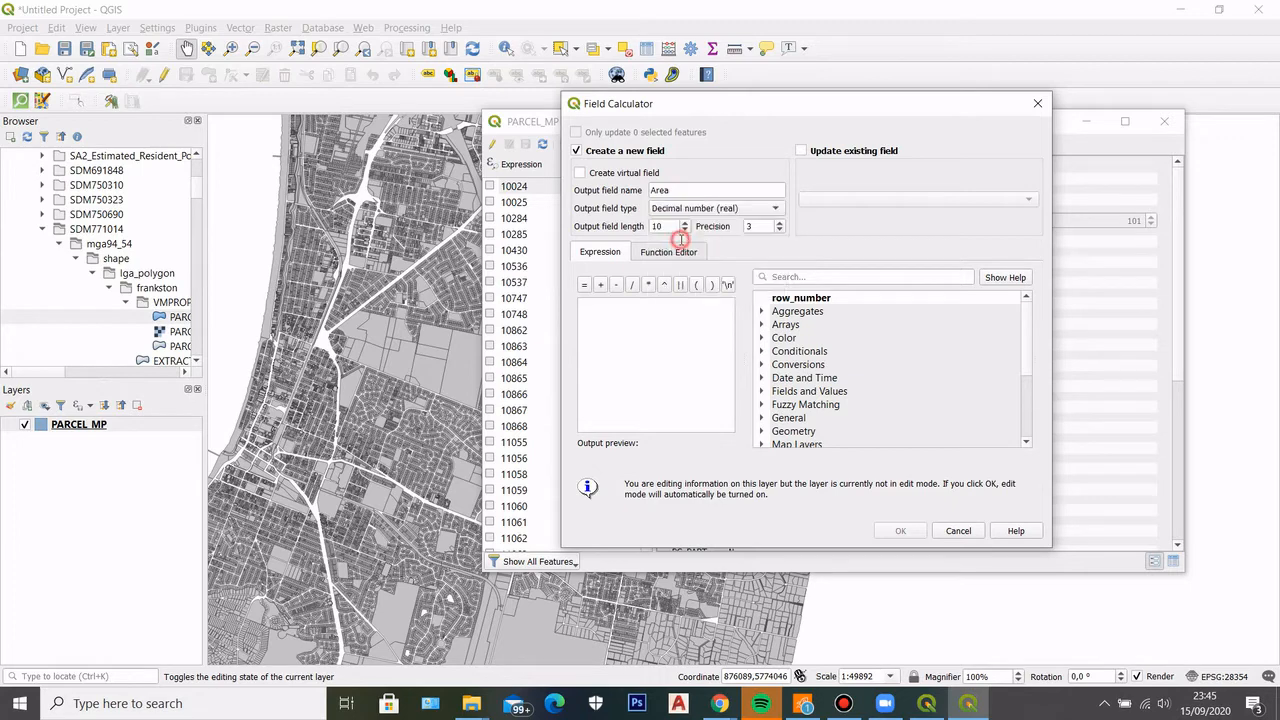
click(779, 230)
Use the $area geometry function as the Area field's expression and calculate it for all parcels
mouse_move(1028, 327)
mouse_down()
mouse_move(1030, 406)
mouse_move(1030, 326)
mouse_up()
click(761, 430)
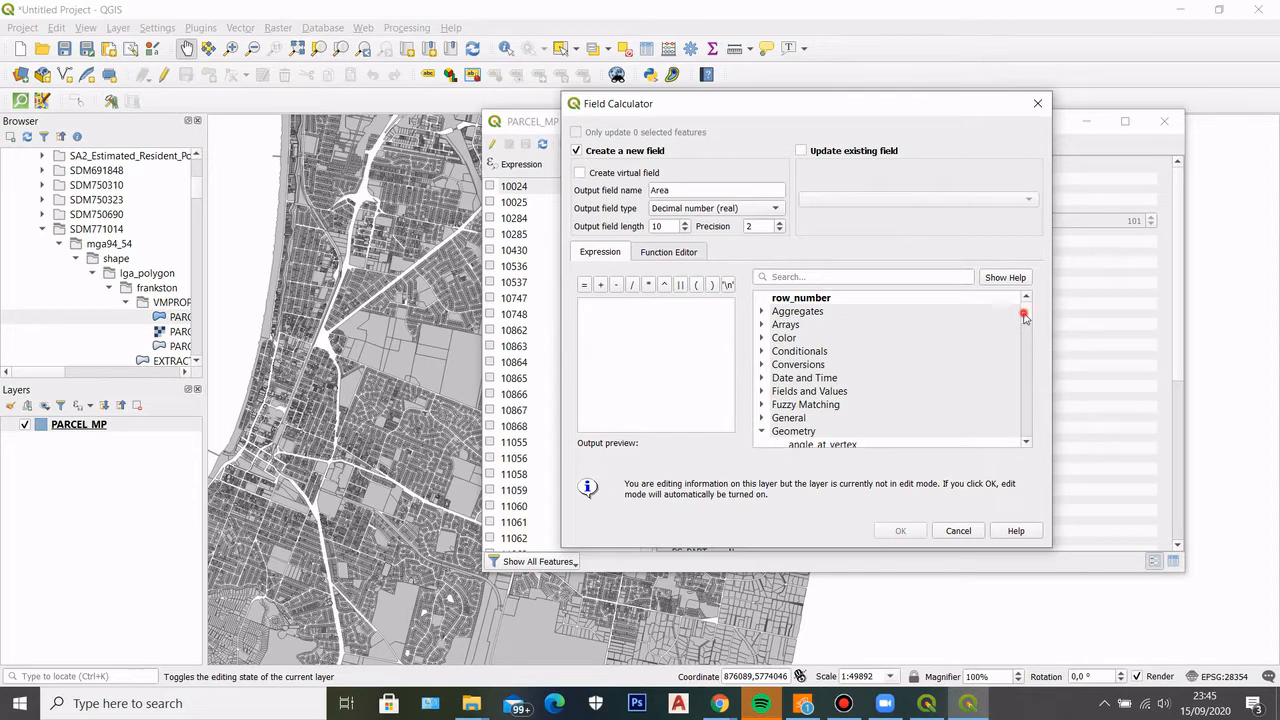
mouse_move(1027, 318)
mouse_down()
mouse_move(1030, 345)
mouse_move(1033, 325)
mouse_up()
double_click(801, 364)
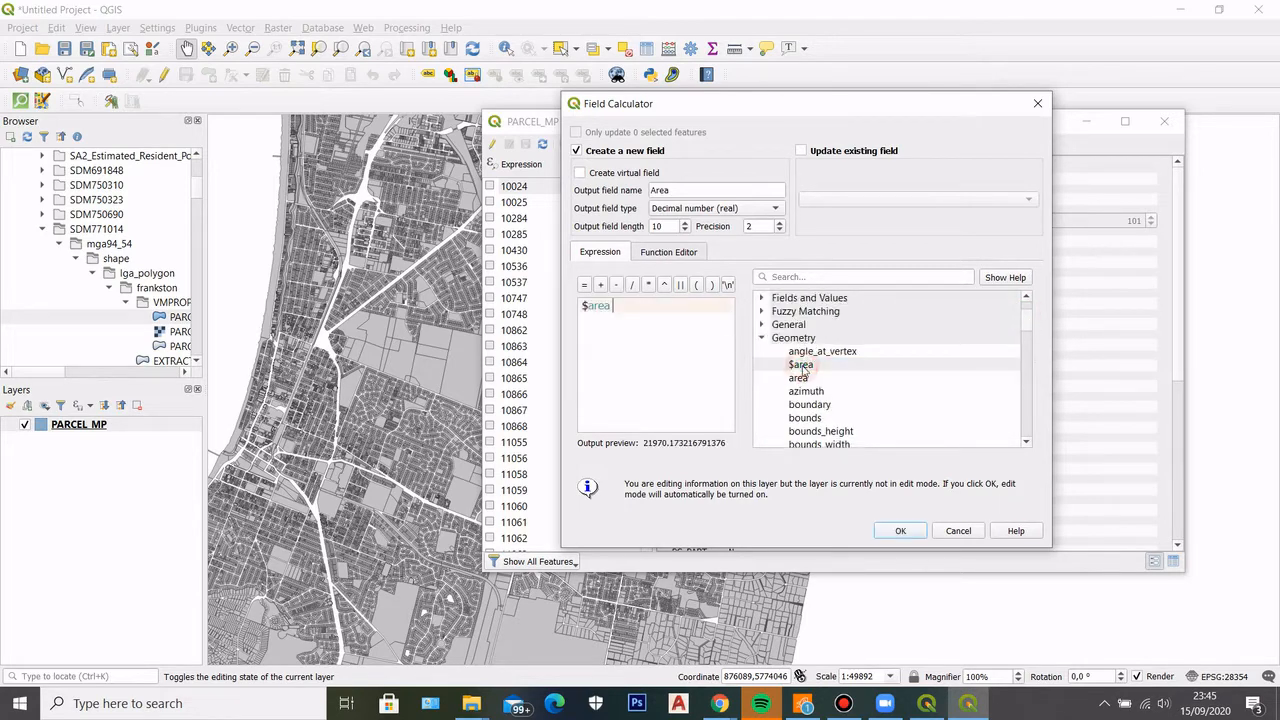
click(914, 531)
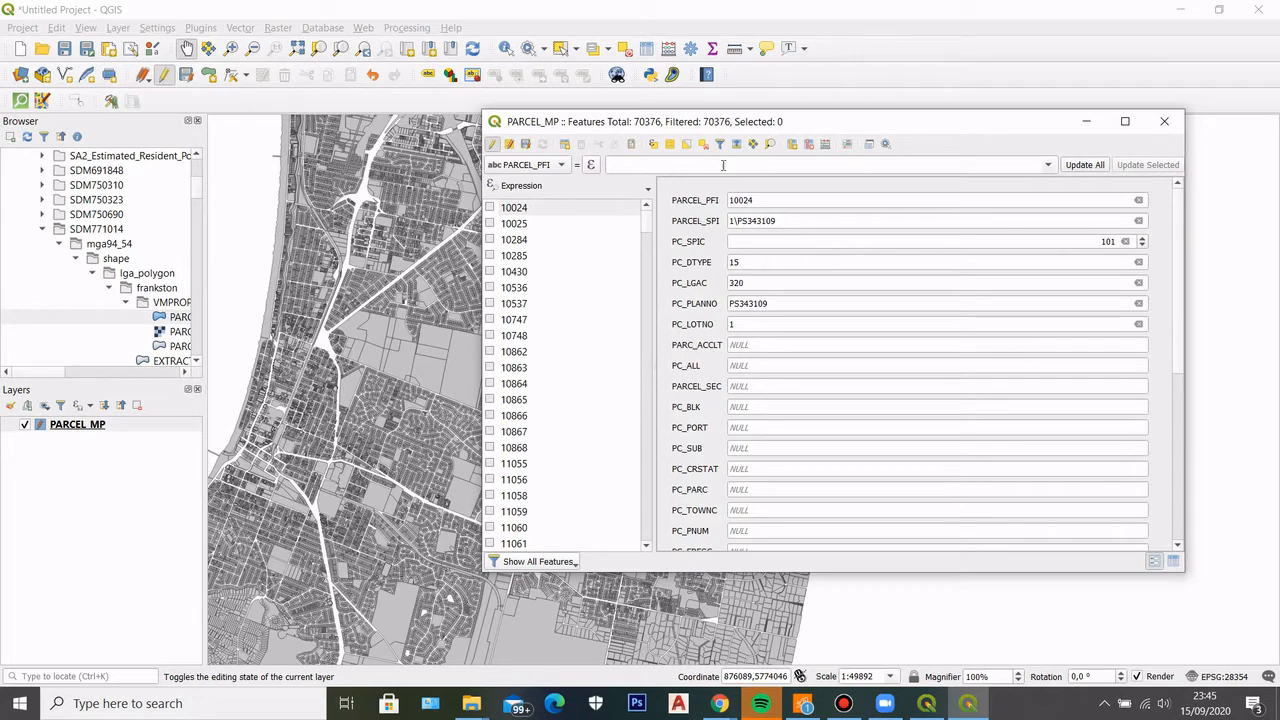
Check the Area value in the first parcel's record, and close the attribute table
drag(1180, 208, 1202, 400)
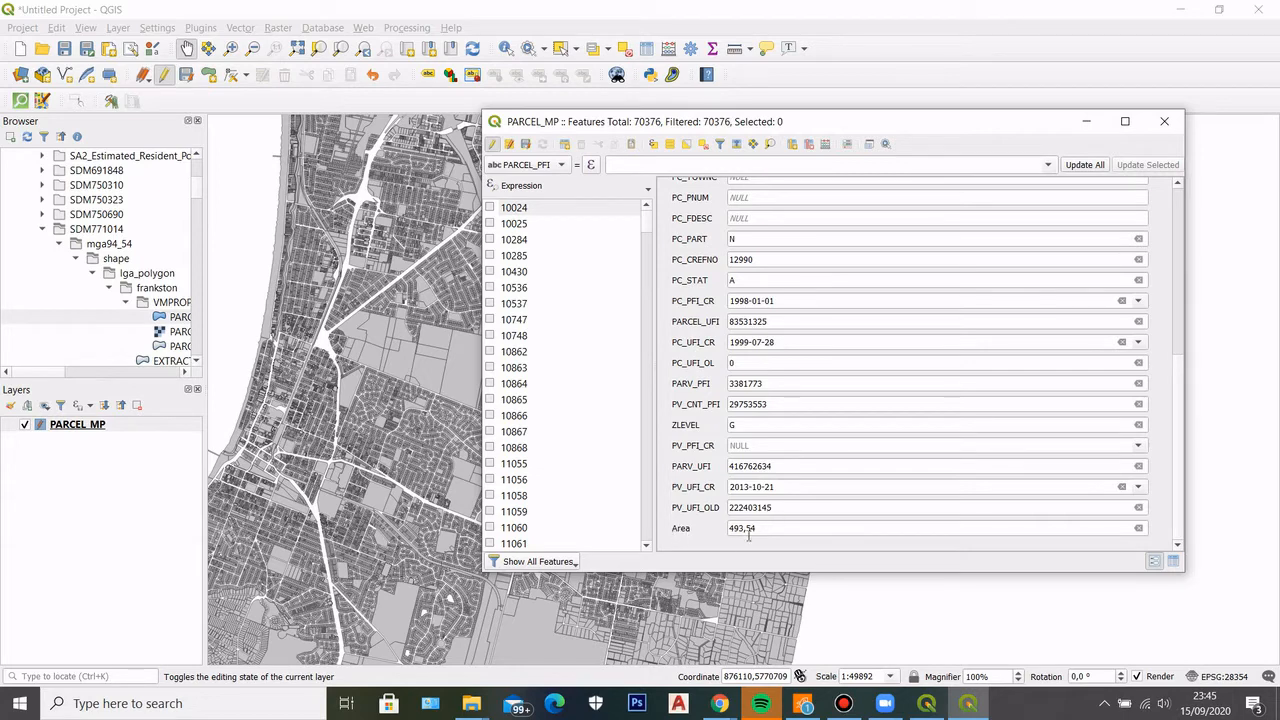
scroll(742, 541, up, 1)
scroll(815, 504, down, 1)
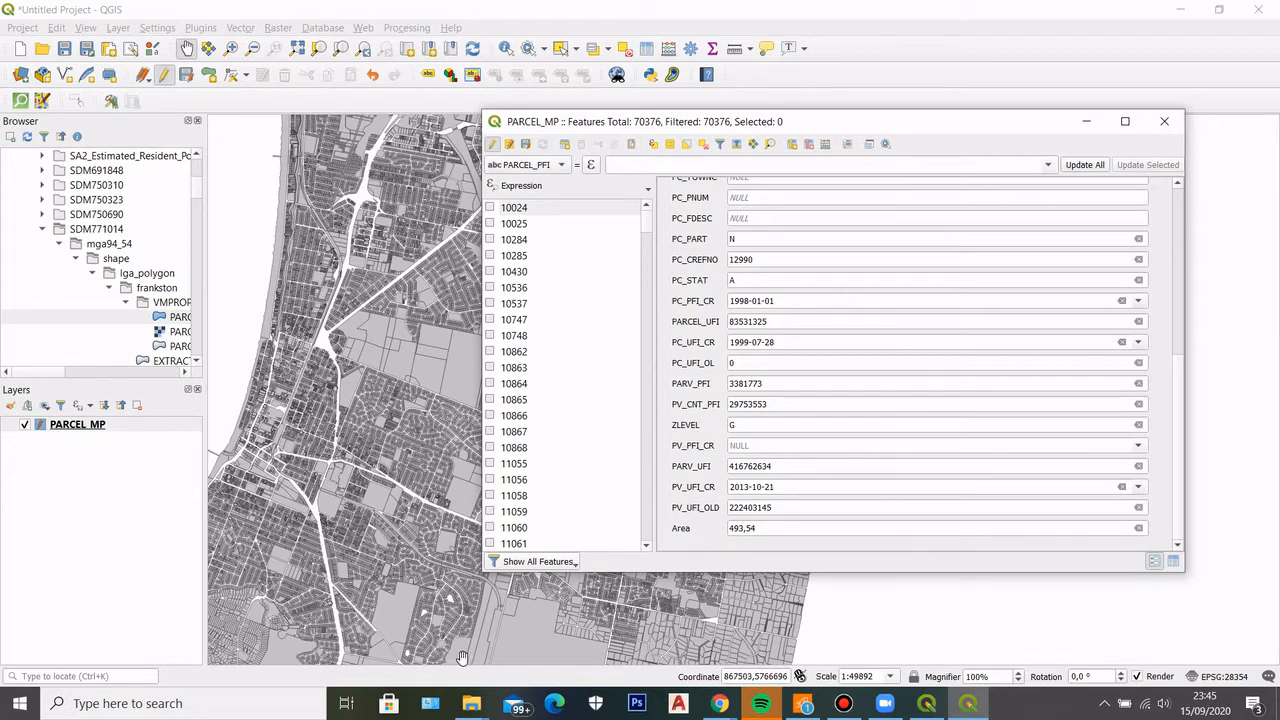
double_click(771, 533)
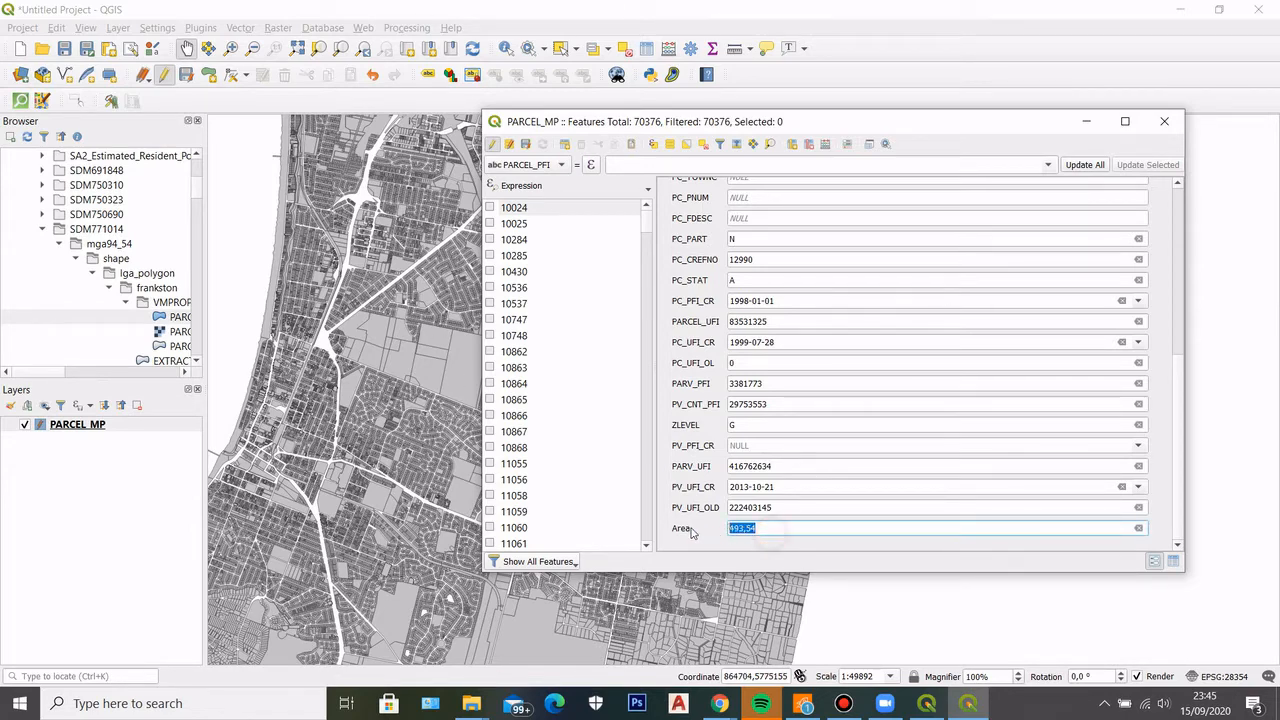
click(1165, 121)
Examine the parcel map from individual lots and street blocks to the larger rural parcels along the eastern boundary
scroll(466, 271, up, 2)
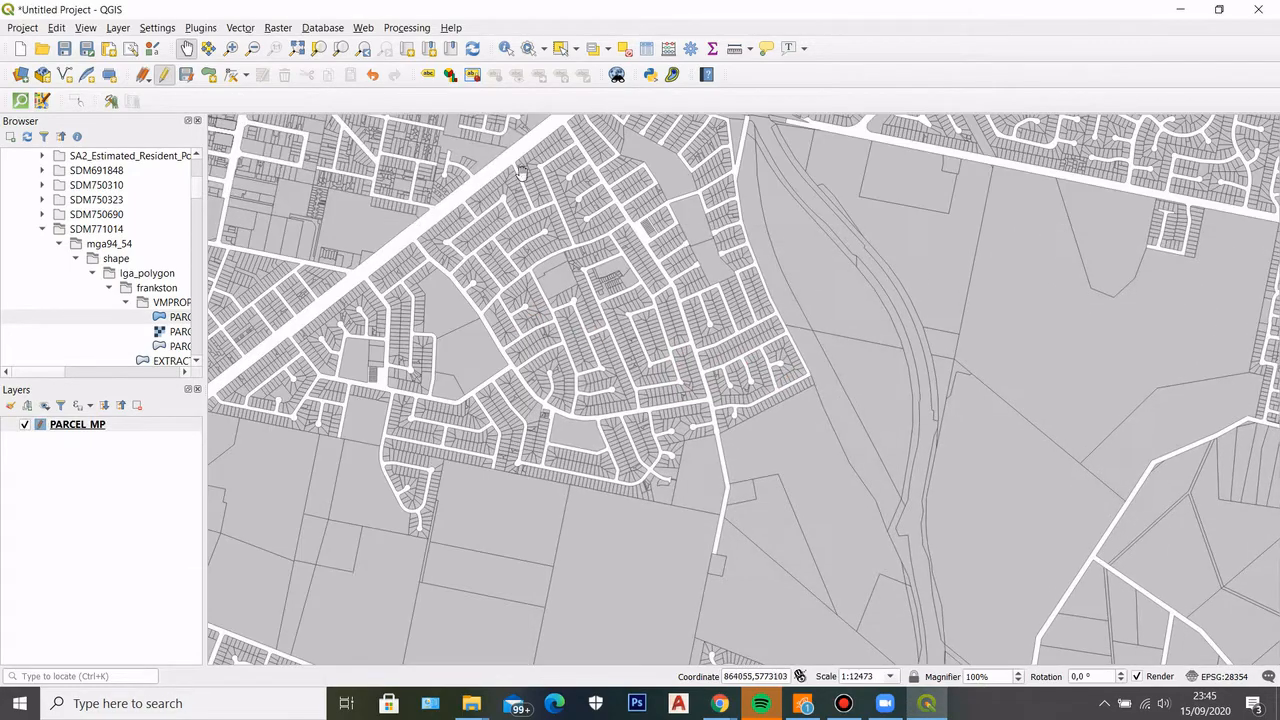
scroll(521, 173, up, 1)
scroll(581, 377, down, 2)
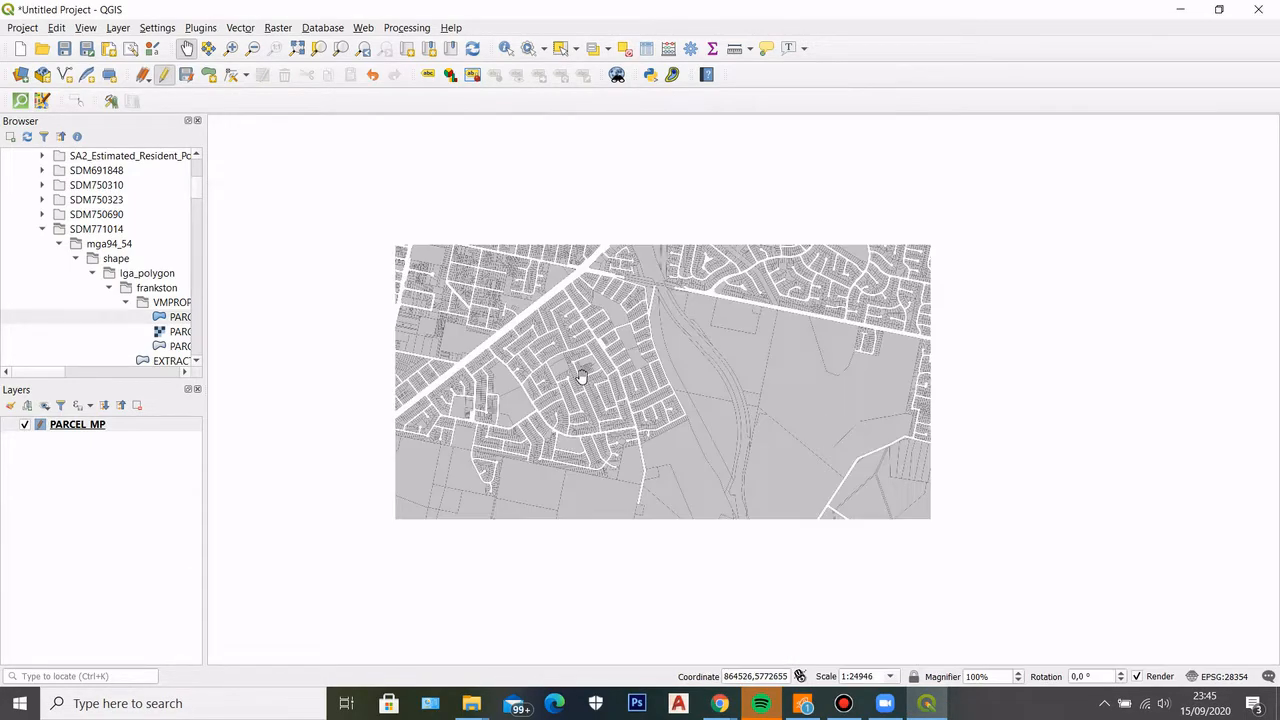
scroll(581, 377, up, 2)
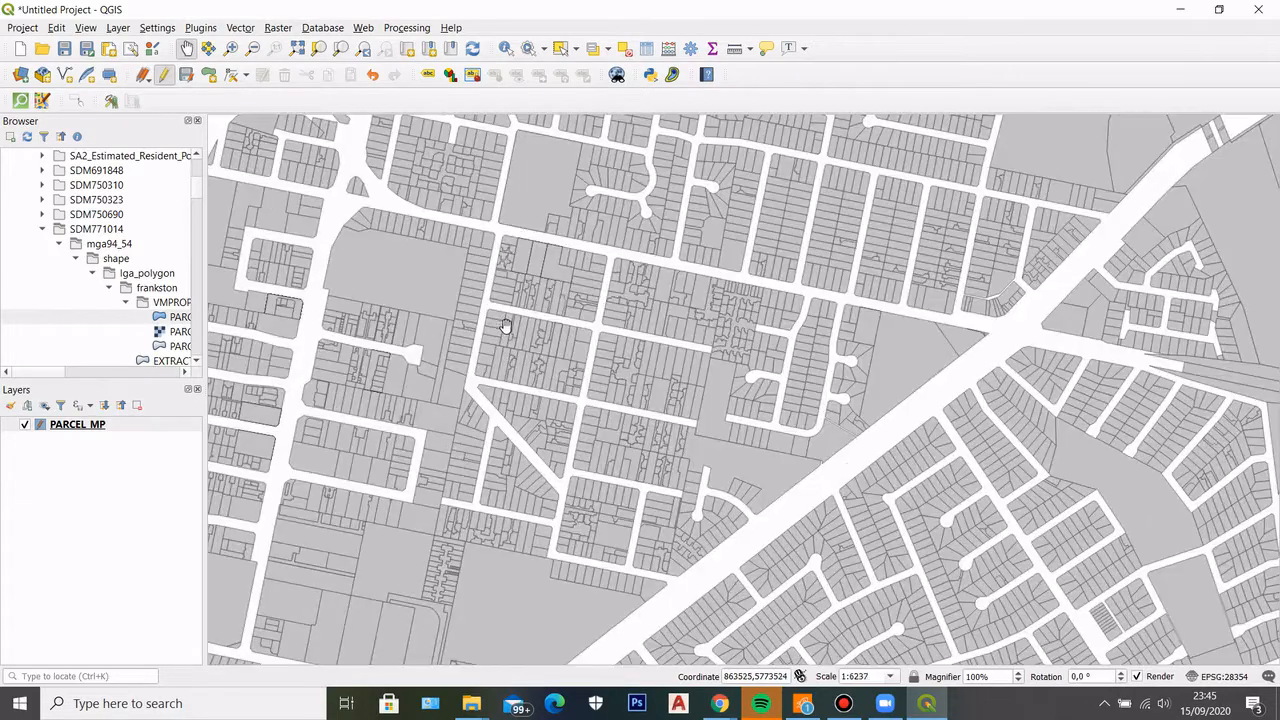
scroll(612, 325, up, 2)
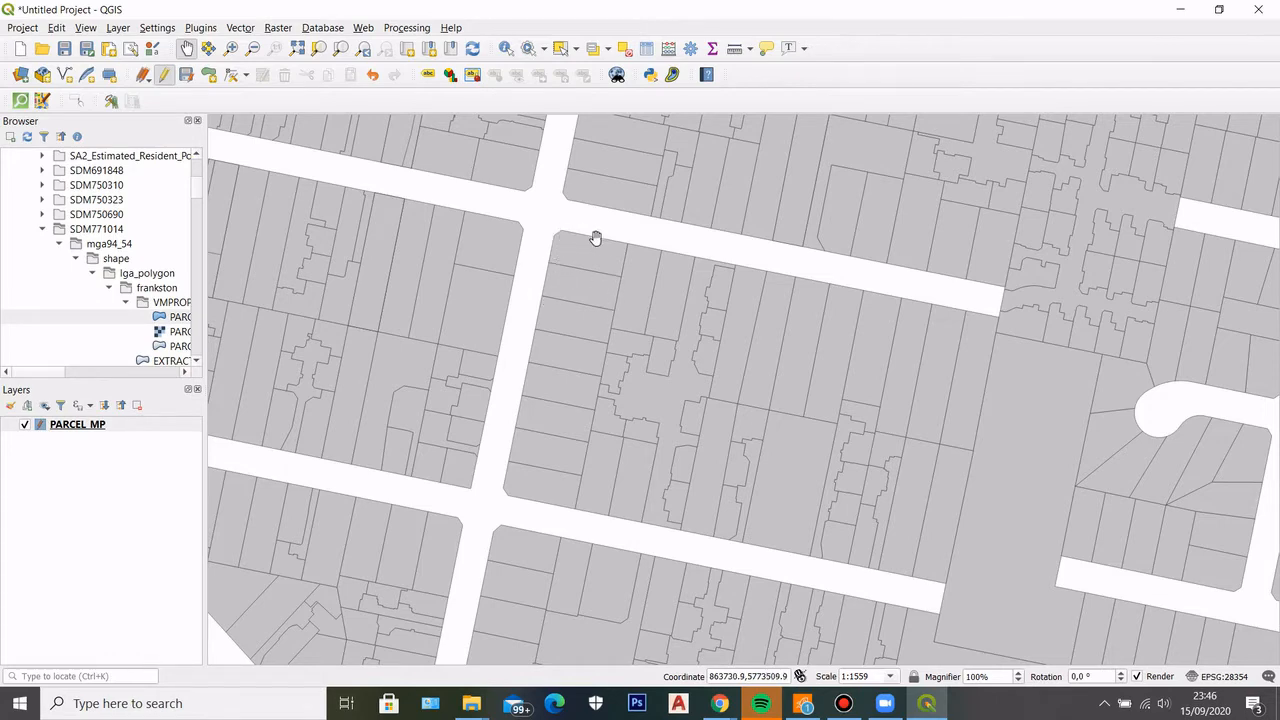
scroll(521, 273, down, 2)
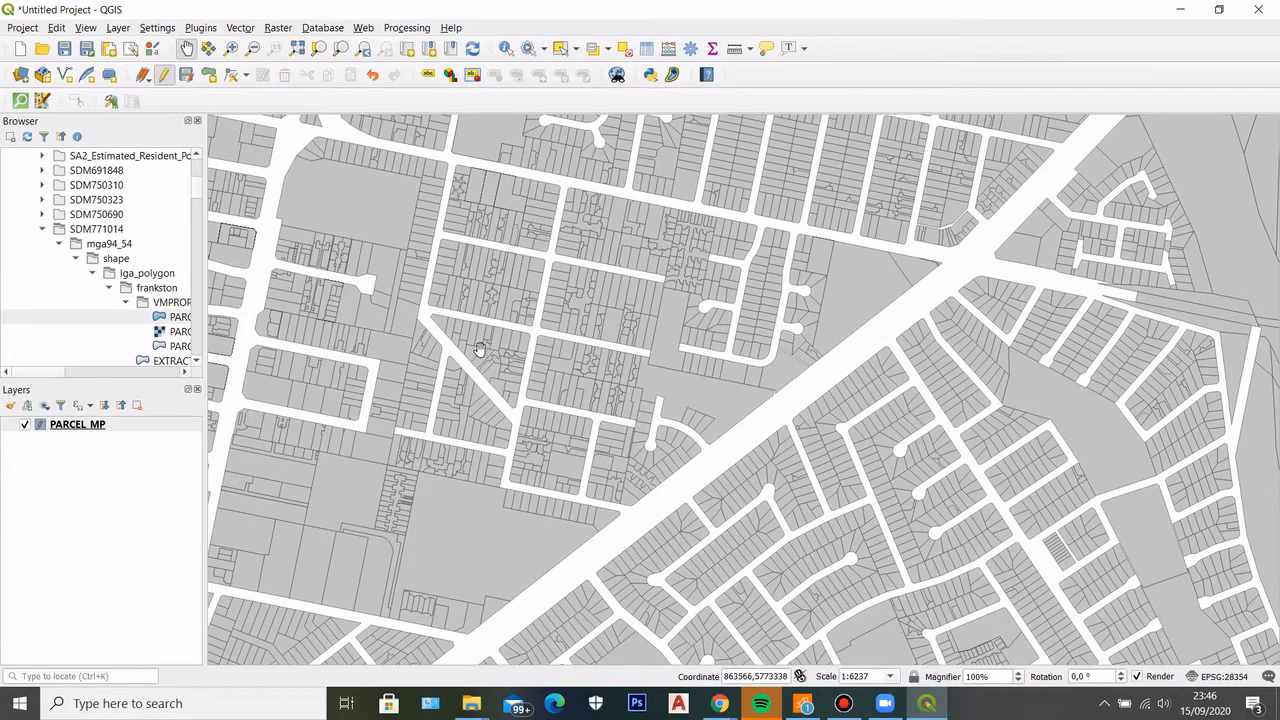
scroll(490, 325, down, 2)
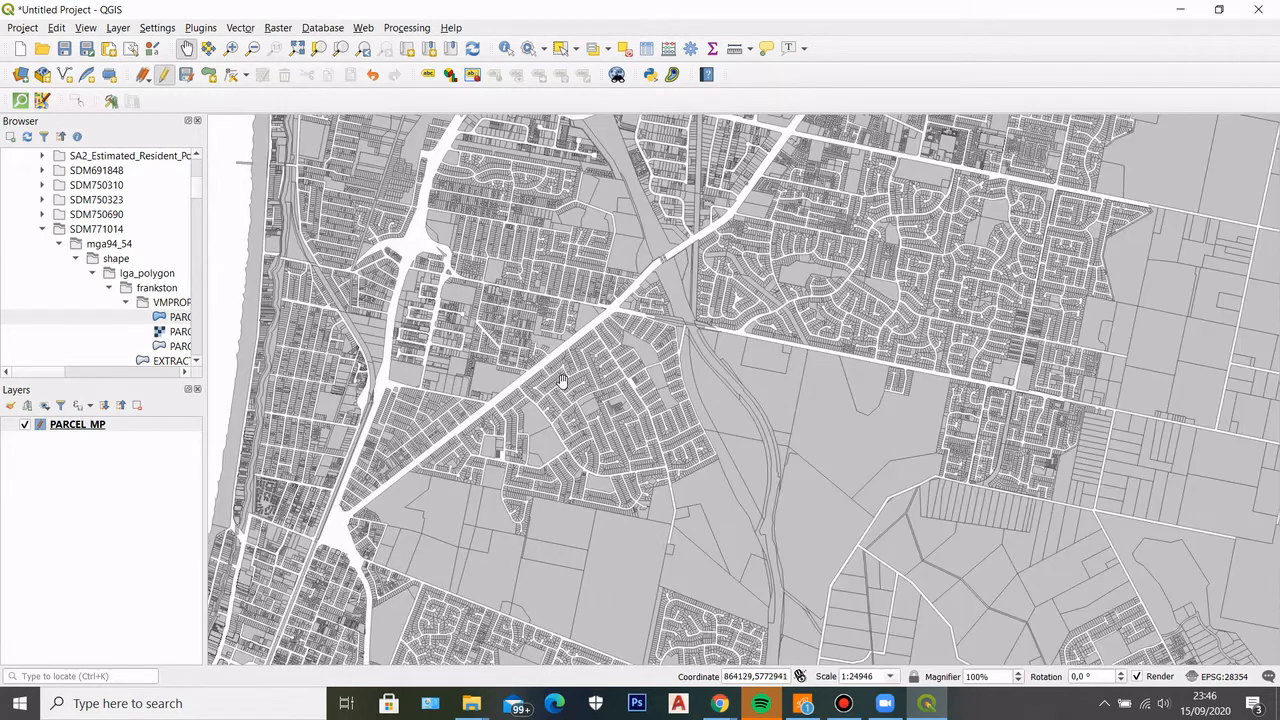
scroll(562, 381, down, 2)
scroll(641, 358, up, 2)
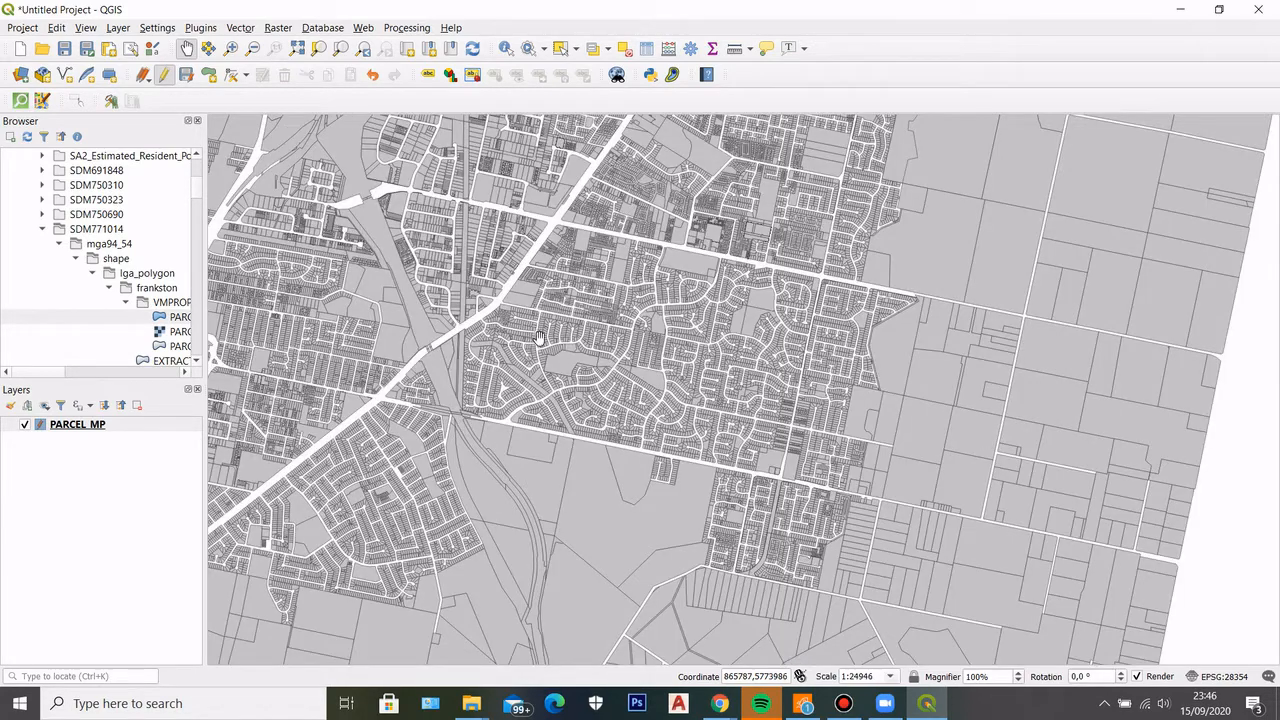
drag(591, 389, 808, 379)
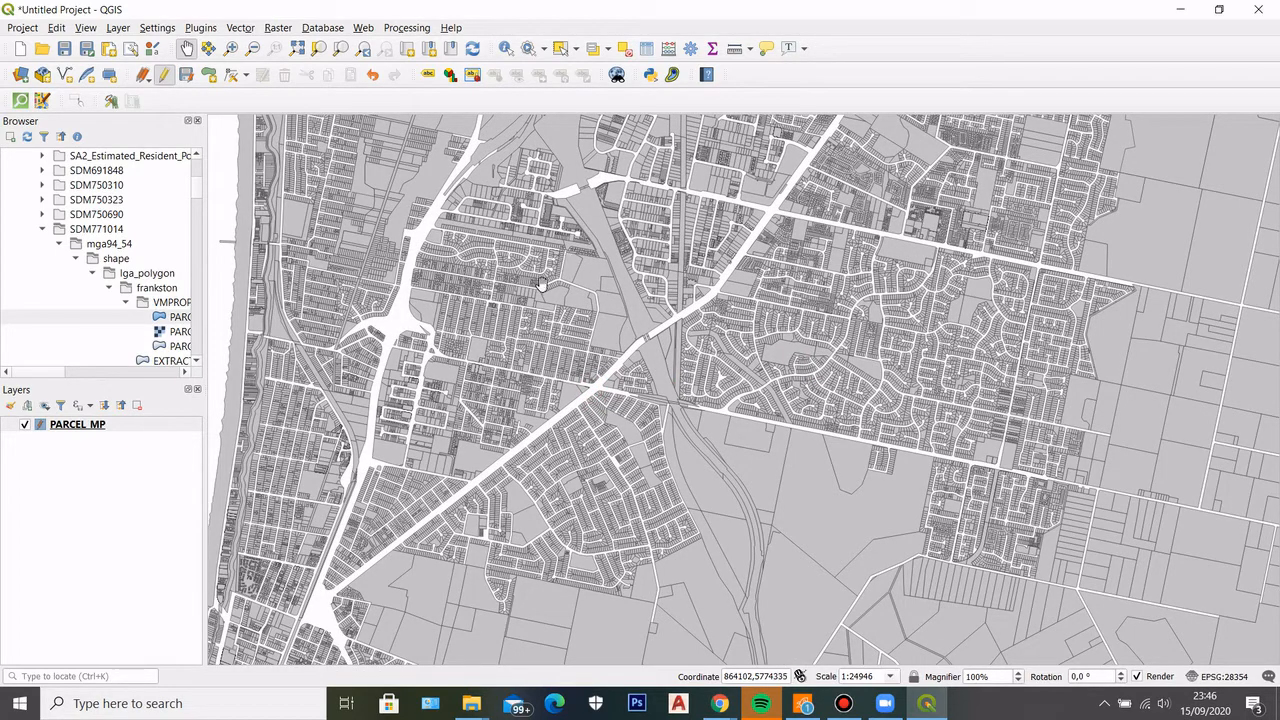
drag(621, 396, 601, 266)
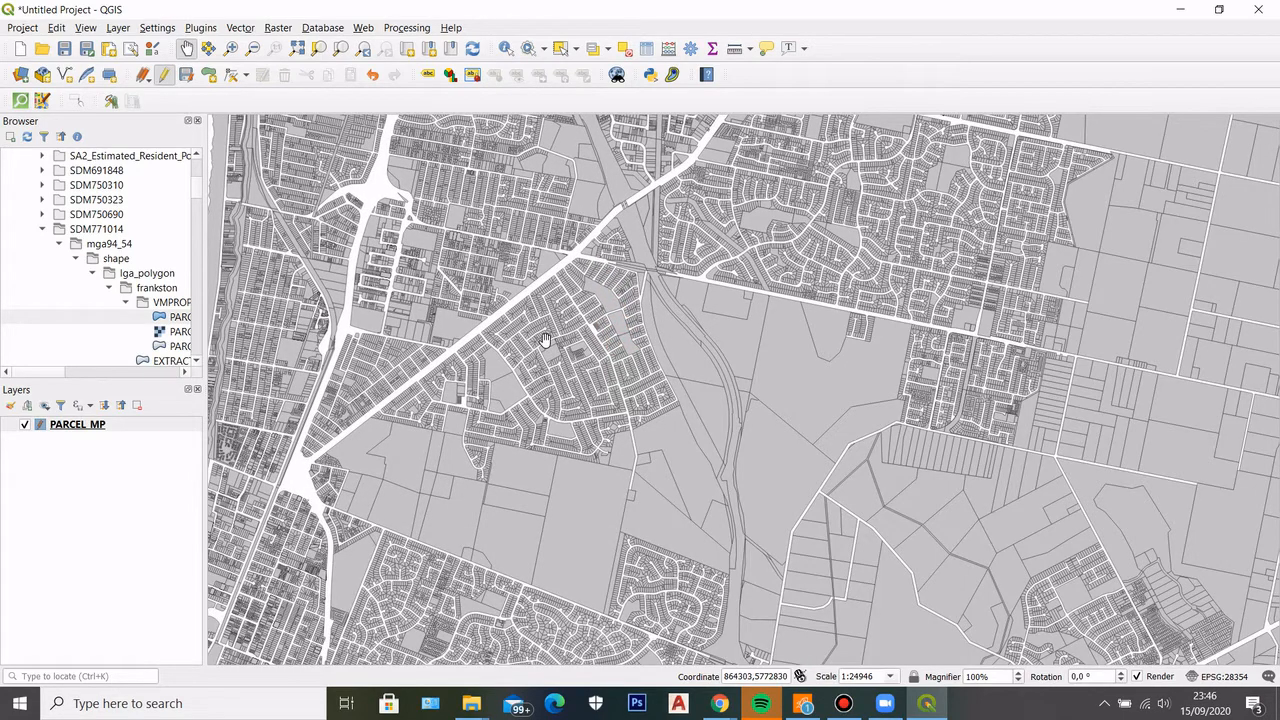
scroll(545, 339, down, 1)
scroll(677, 311, up, 1)
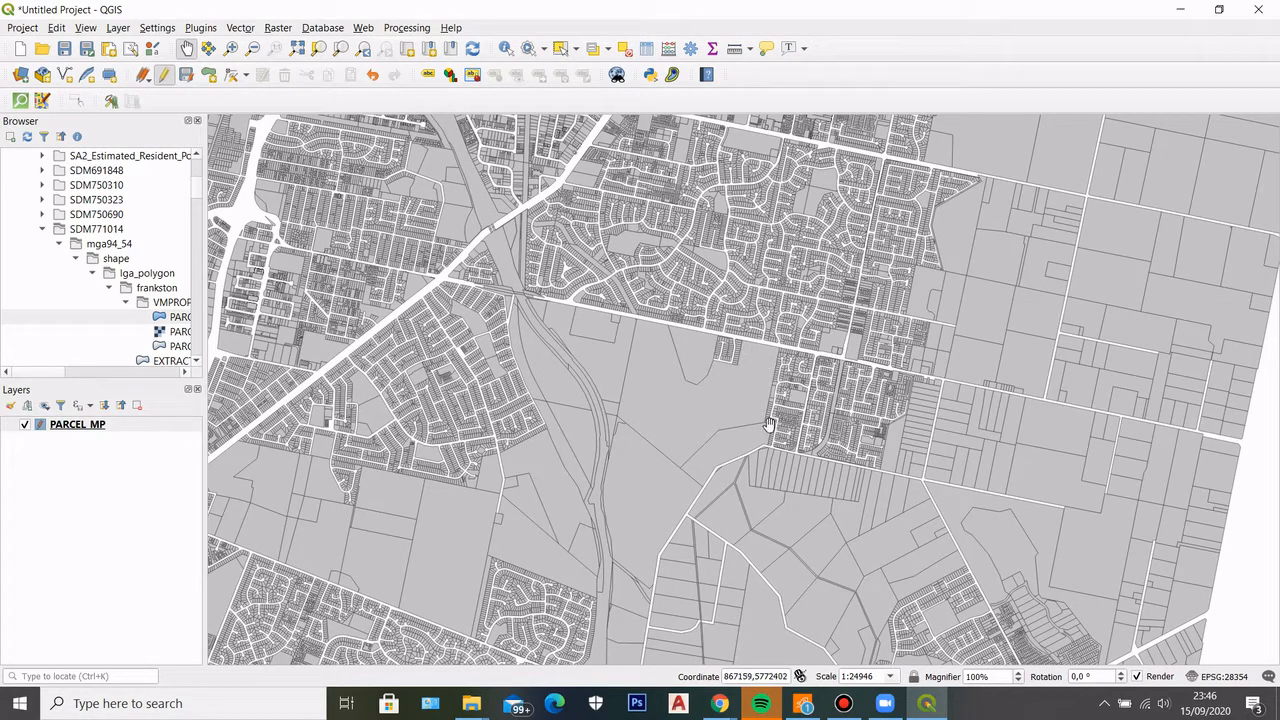
scroll(604, 383, down, 1)
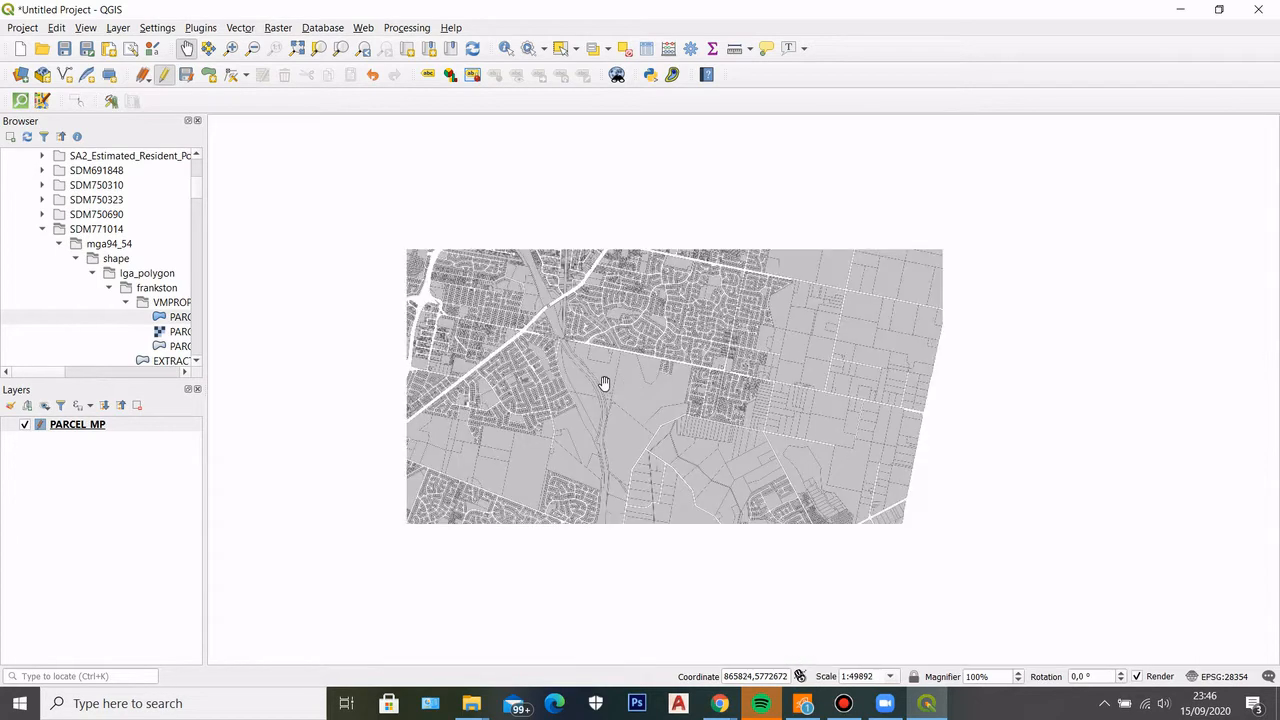
scroll(598, 379, down, 1)
scroll(650, 471, up, 2)
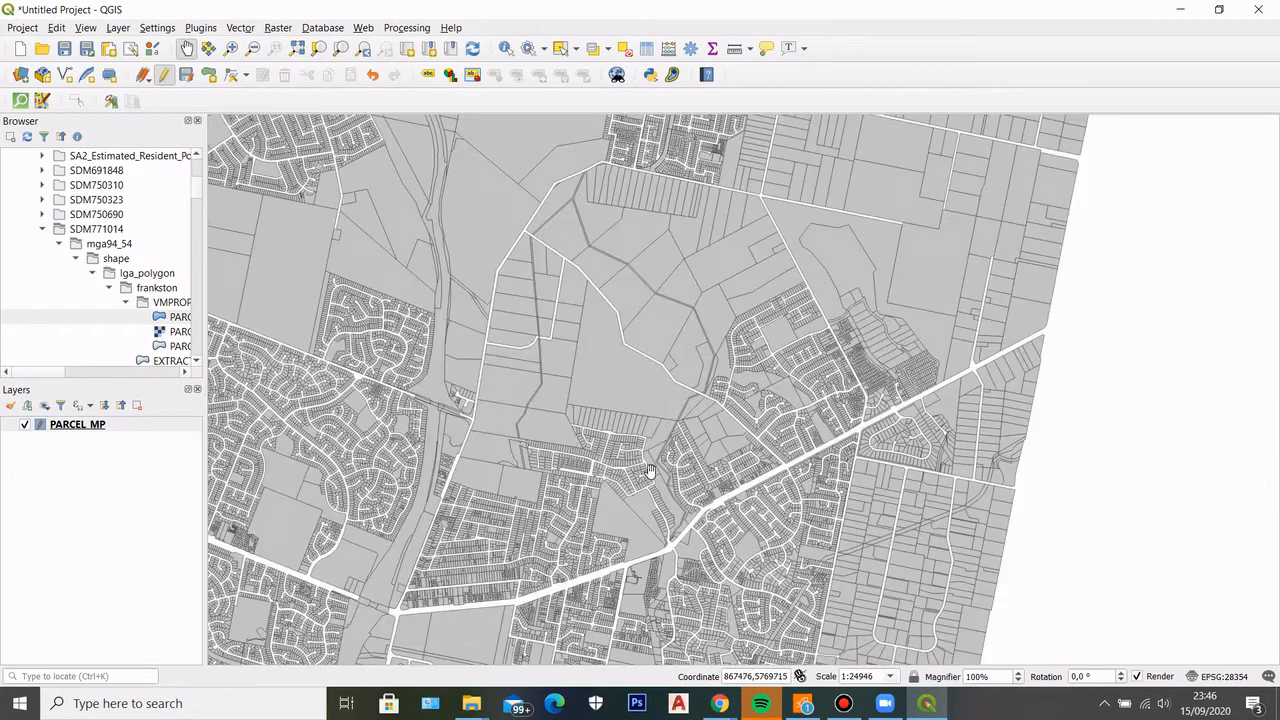
Reopen the PARCEL_MP attribute table and arrange the full municipal extent on the map beside it
right_click(72, 427)
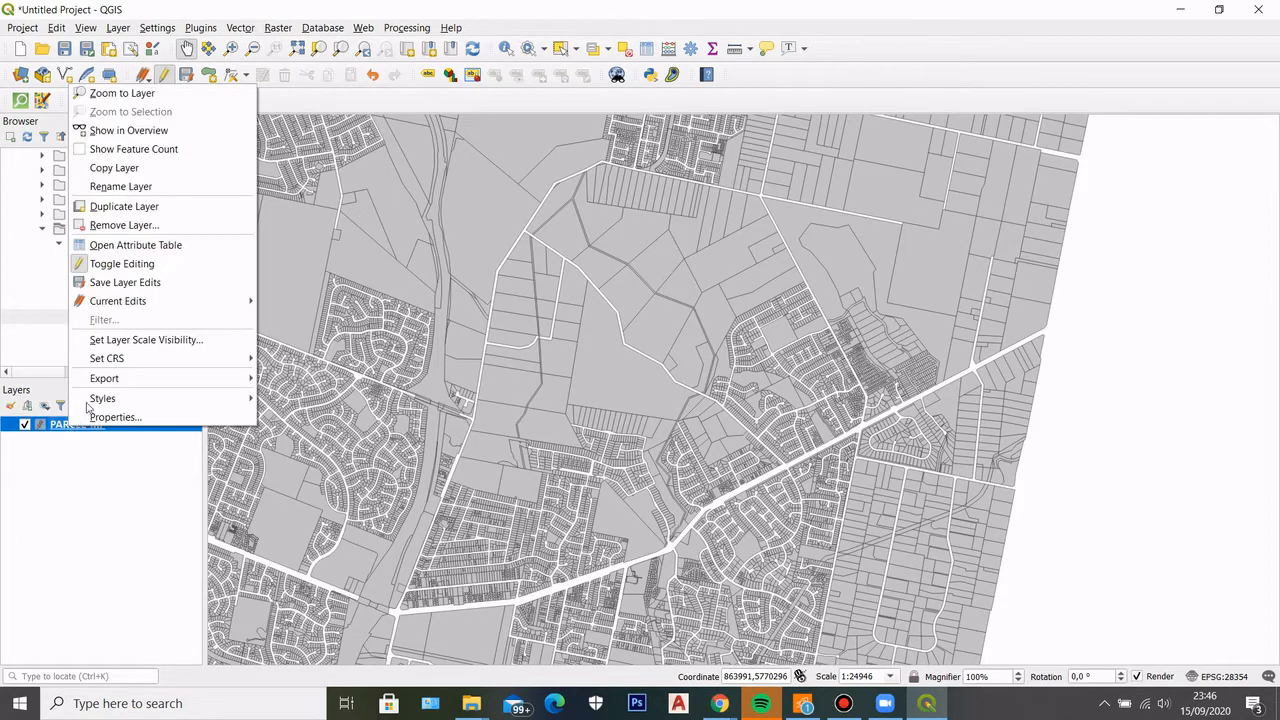
click(125, 262)
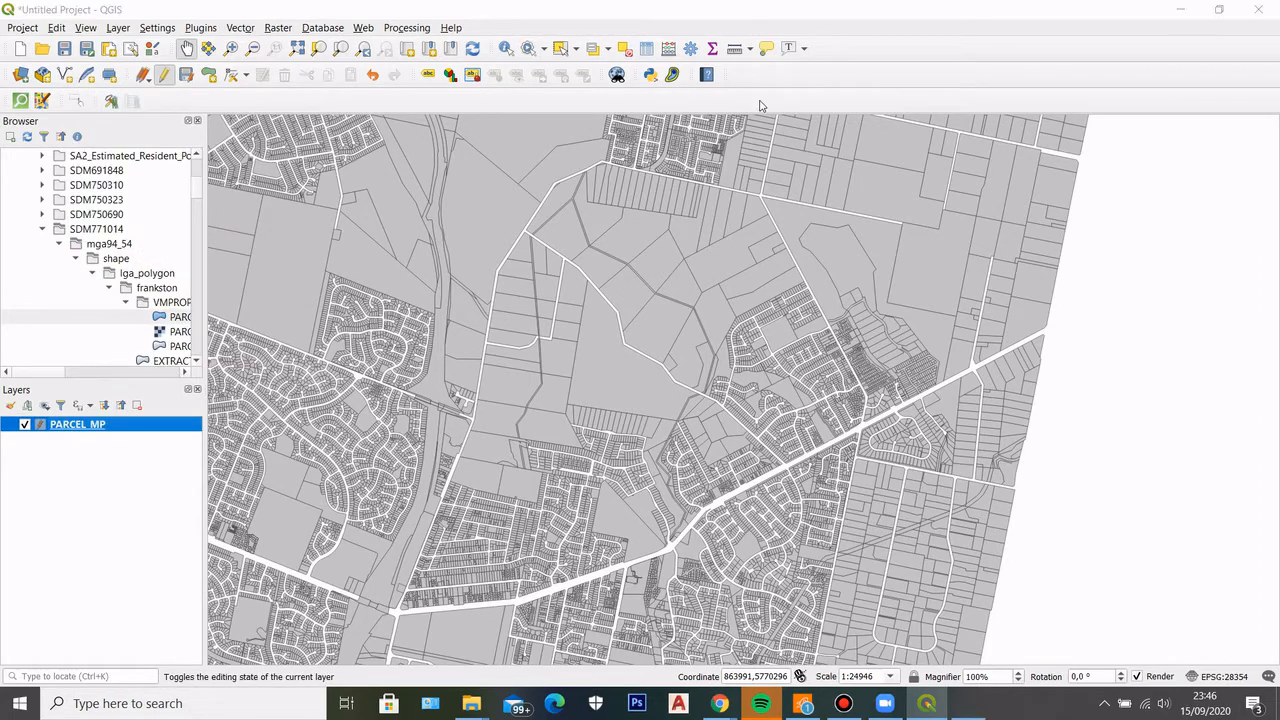
key(F6)
scroll(300, 335, down, 2)
click(305, 333)
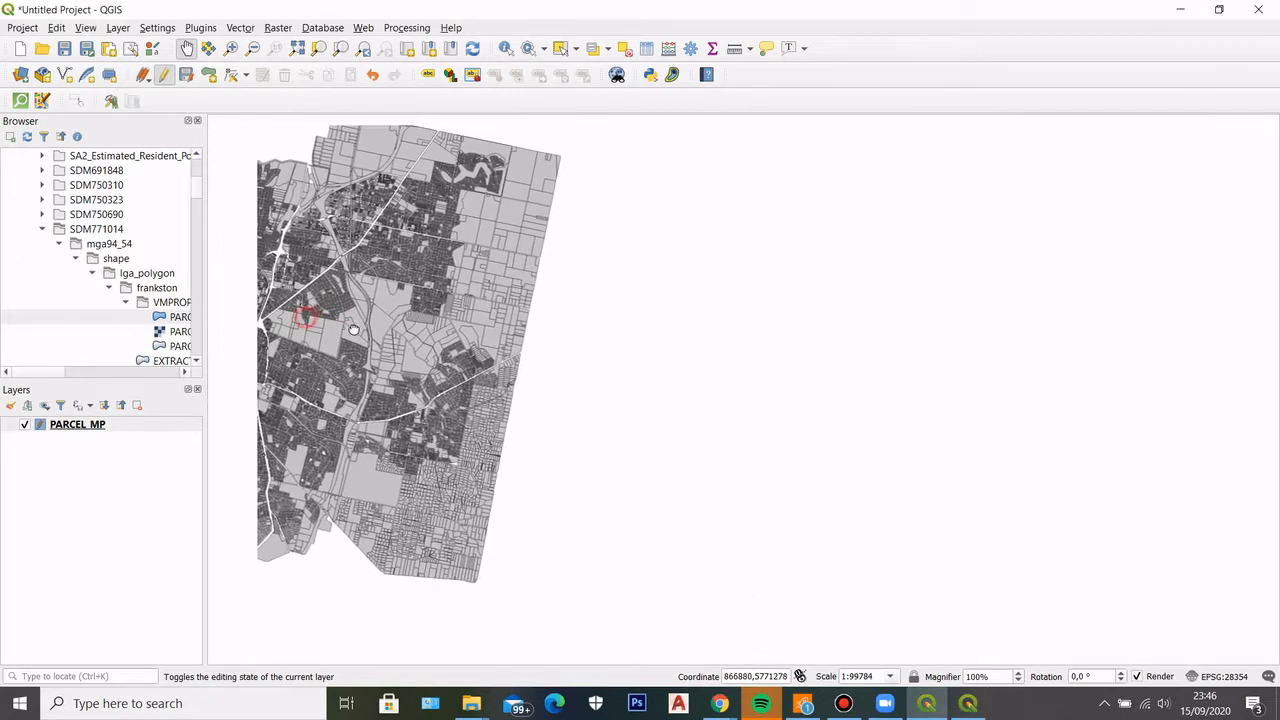
click(983, 710)
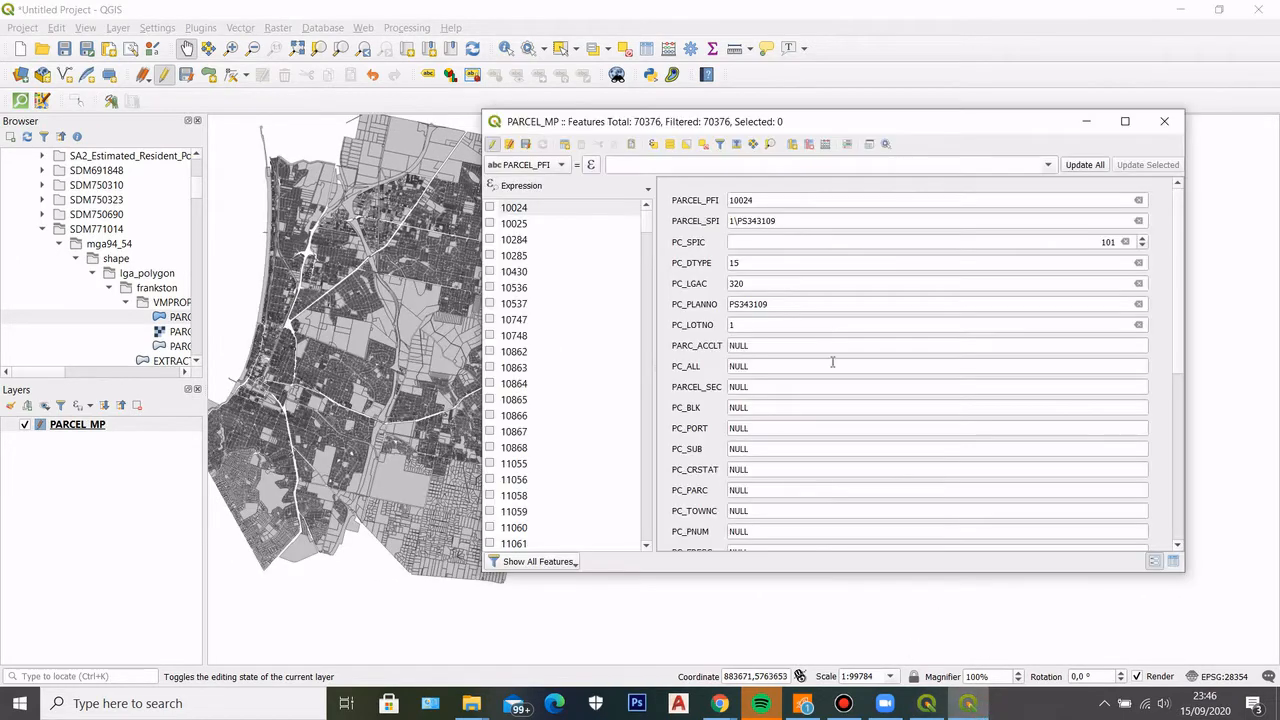
Start a select-by-expression on PARCEL_MP and insert the Area field into the expression
click(654, 145)
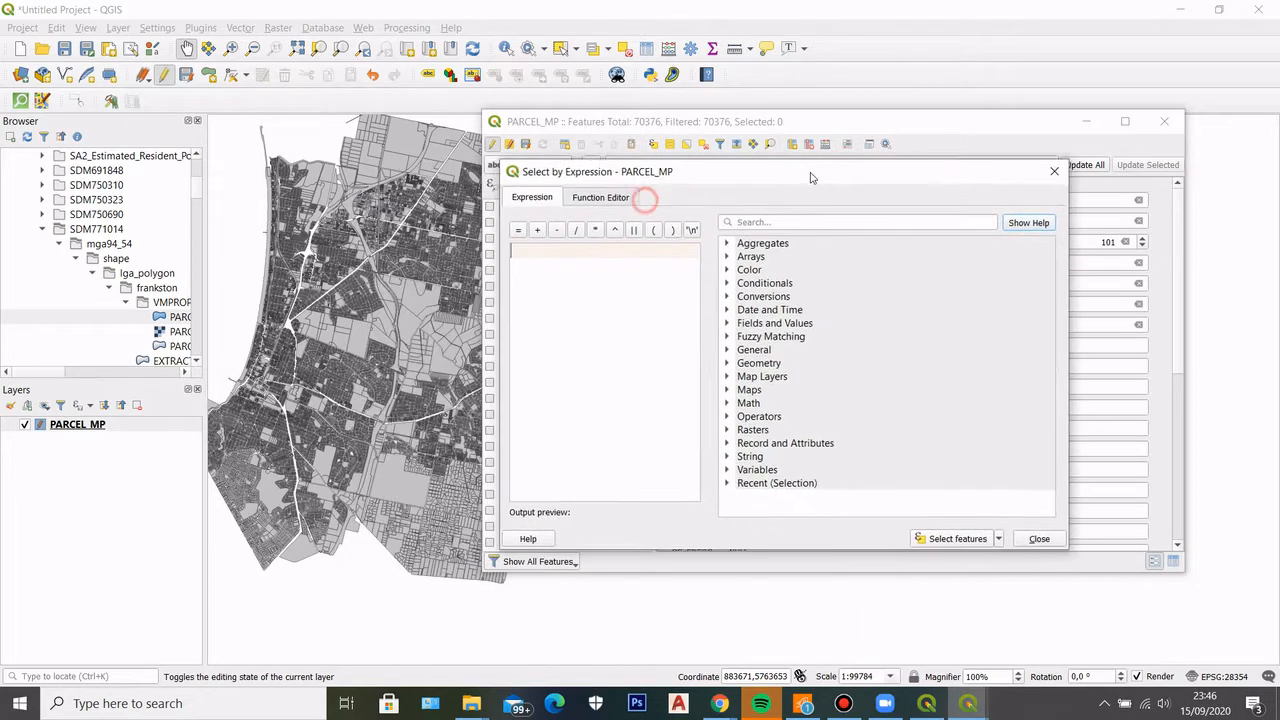
drag(811, 177, 831, 178)
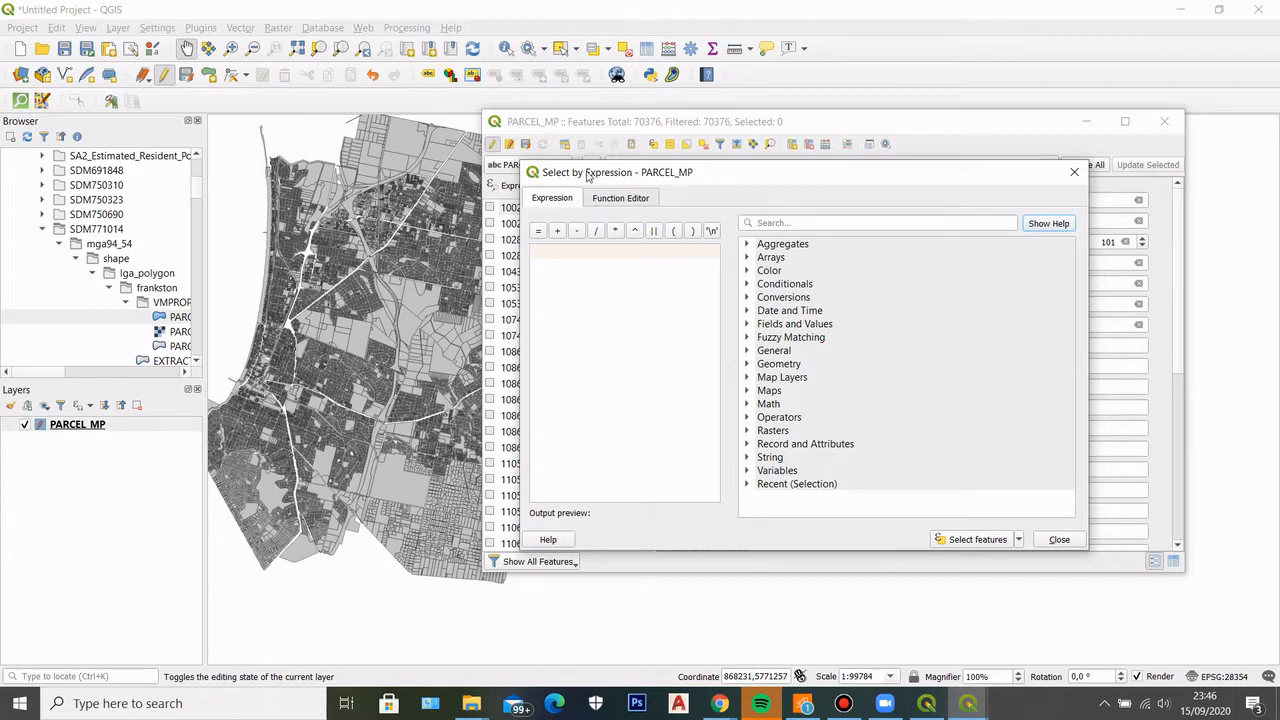
drag(716, 182, 740, 174)
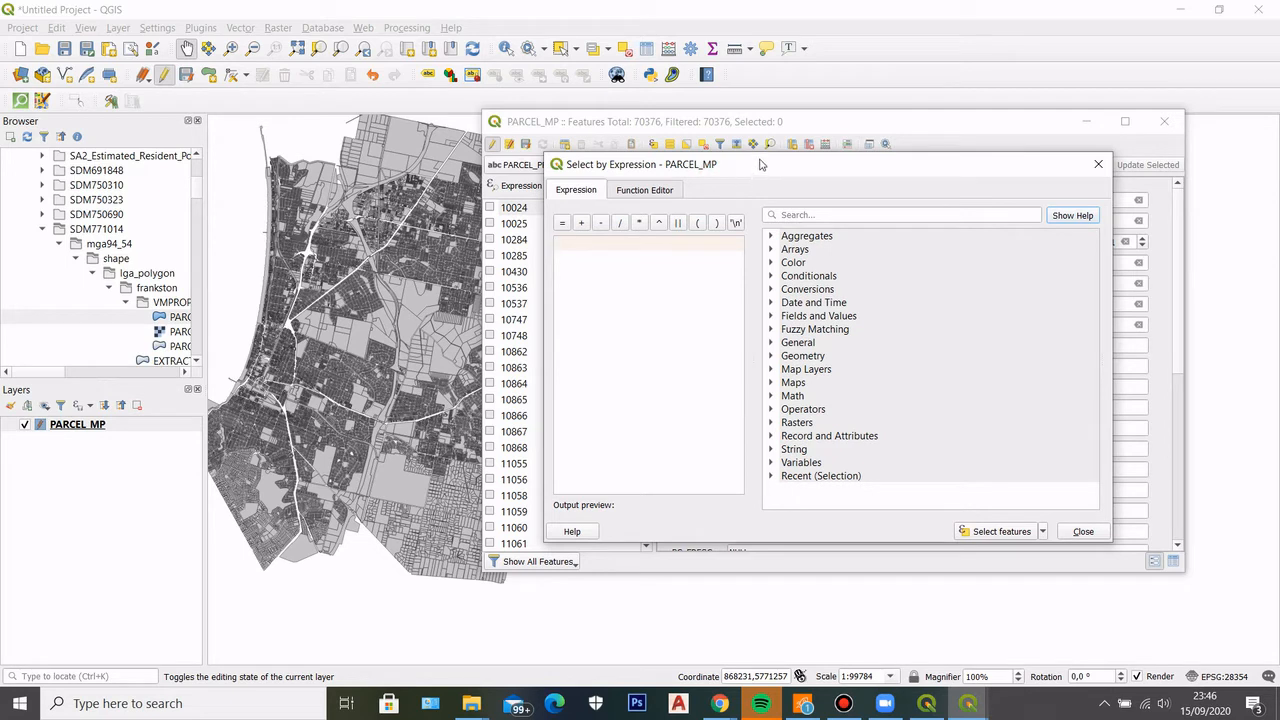
drag(726, 168, 748, 157)
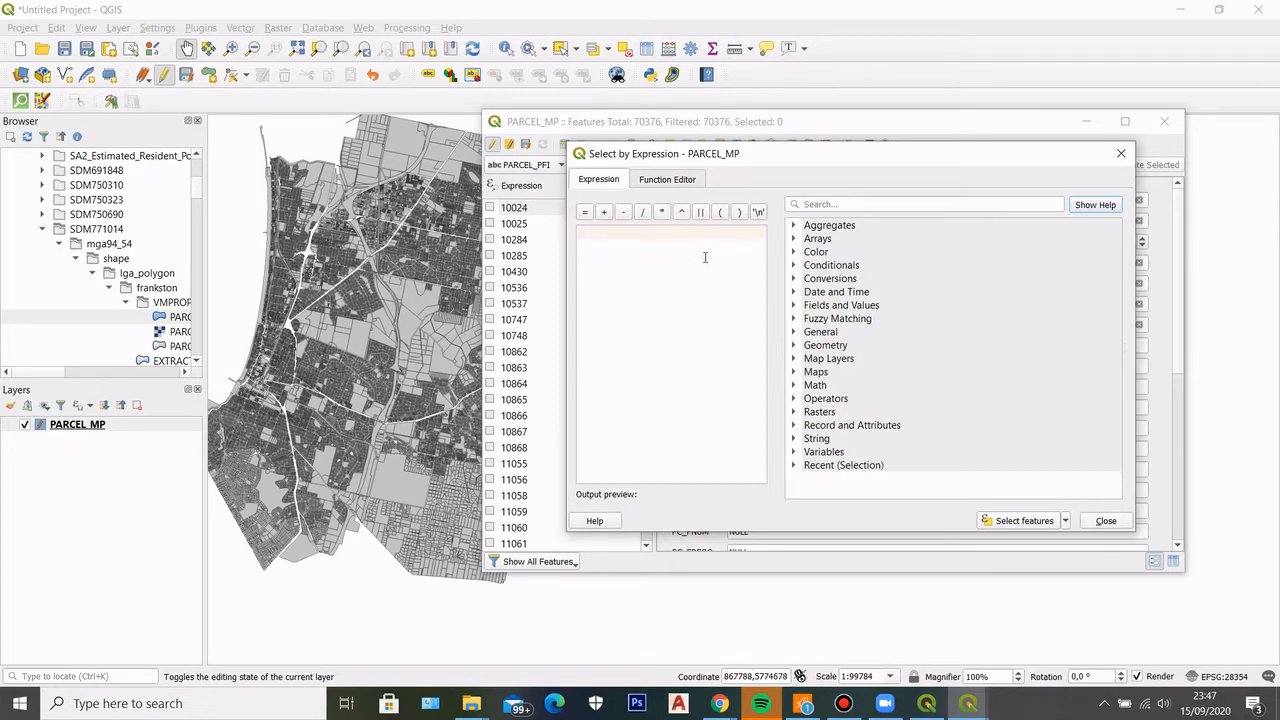
click(795, 306)
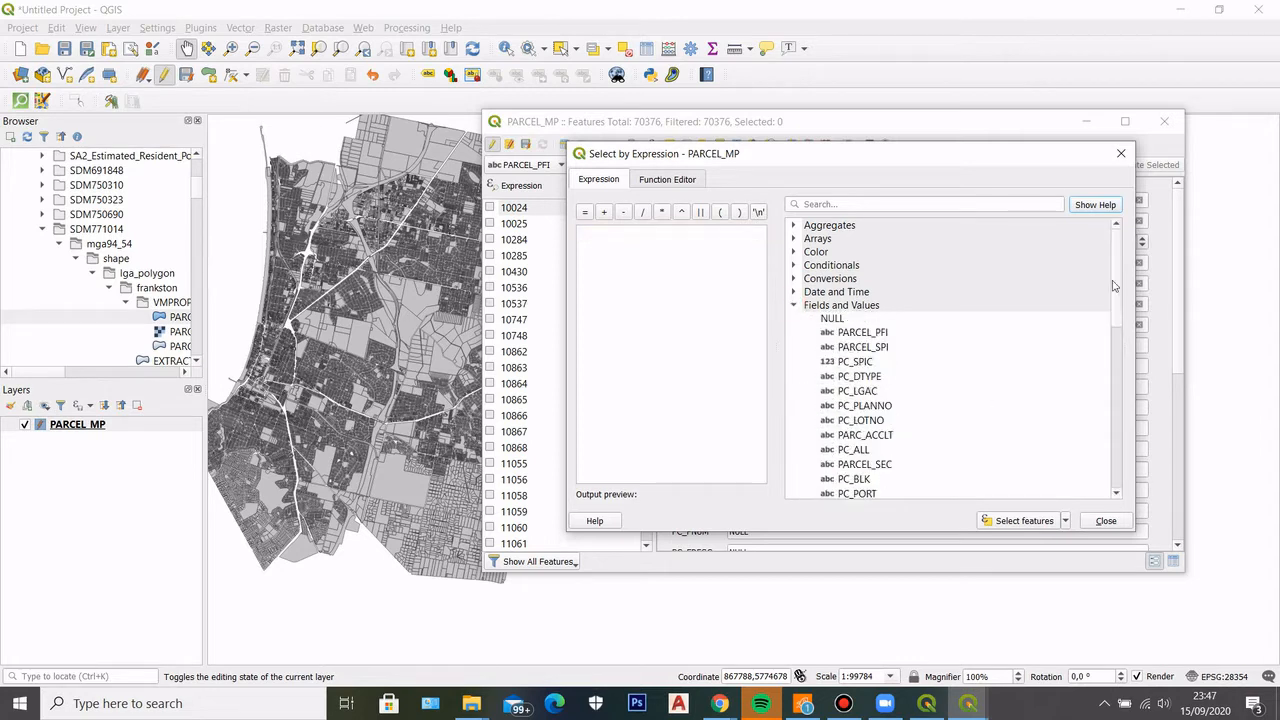
drag(1120, 255, 1130, 322)
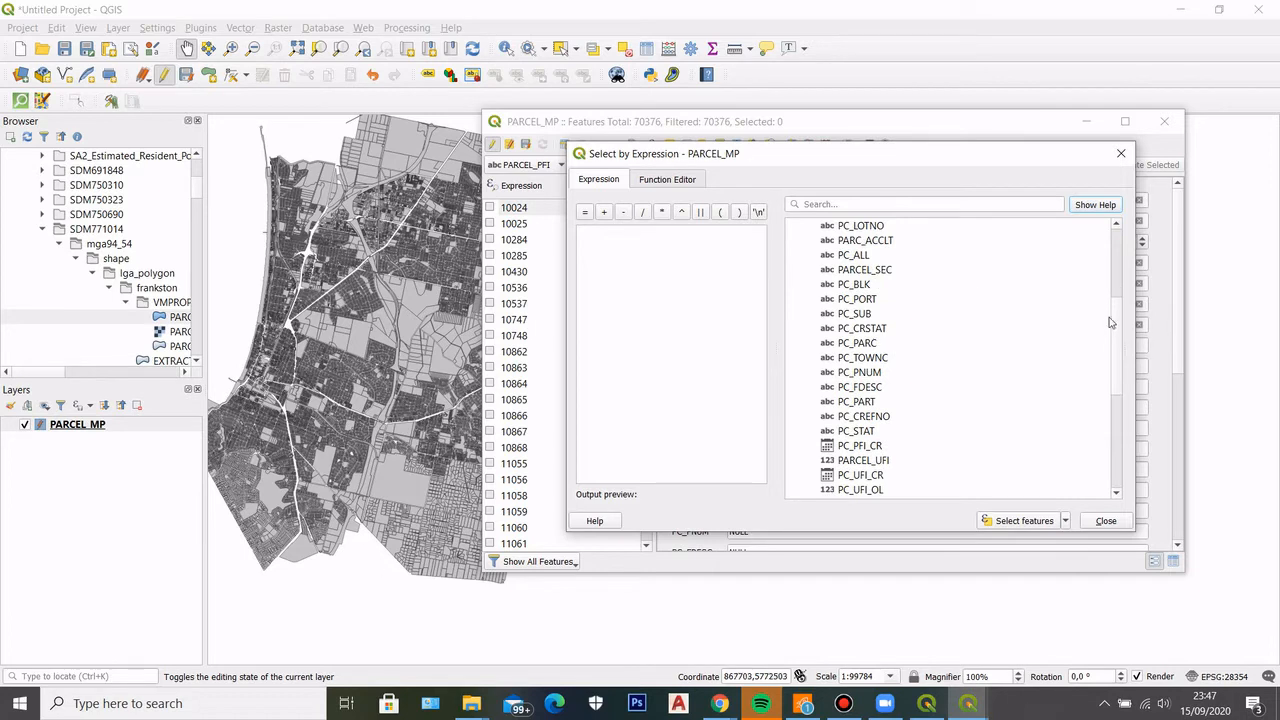
drag(1122, 320, 1118, 373)
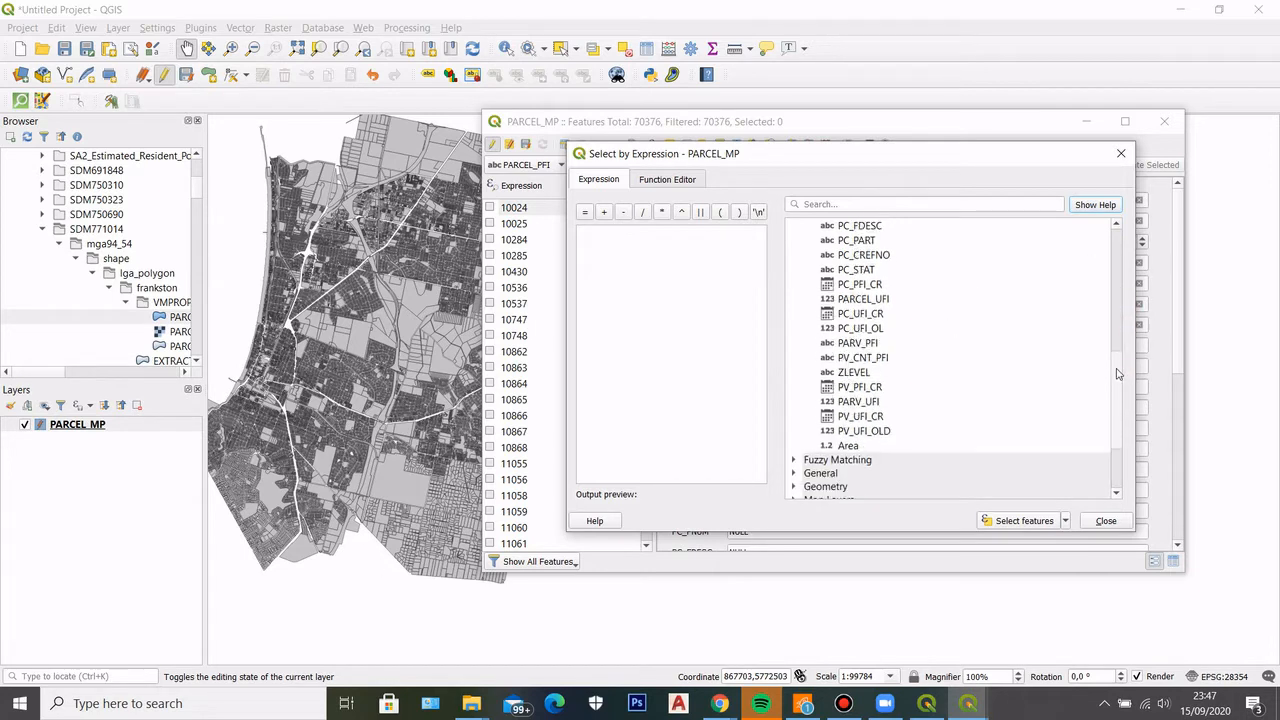
double_click(846, 446)
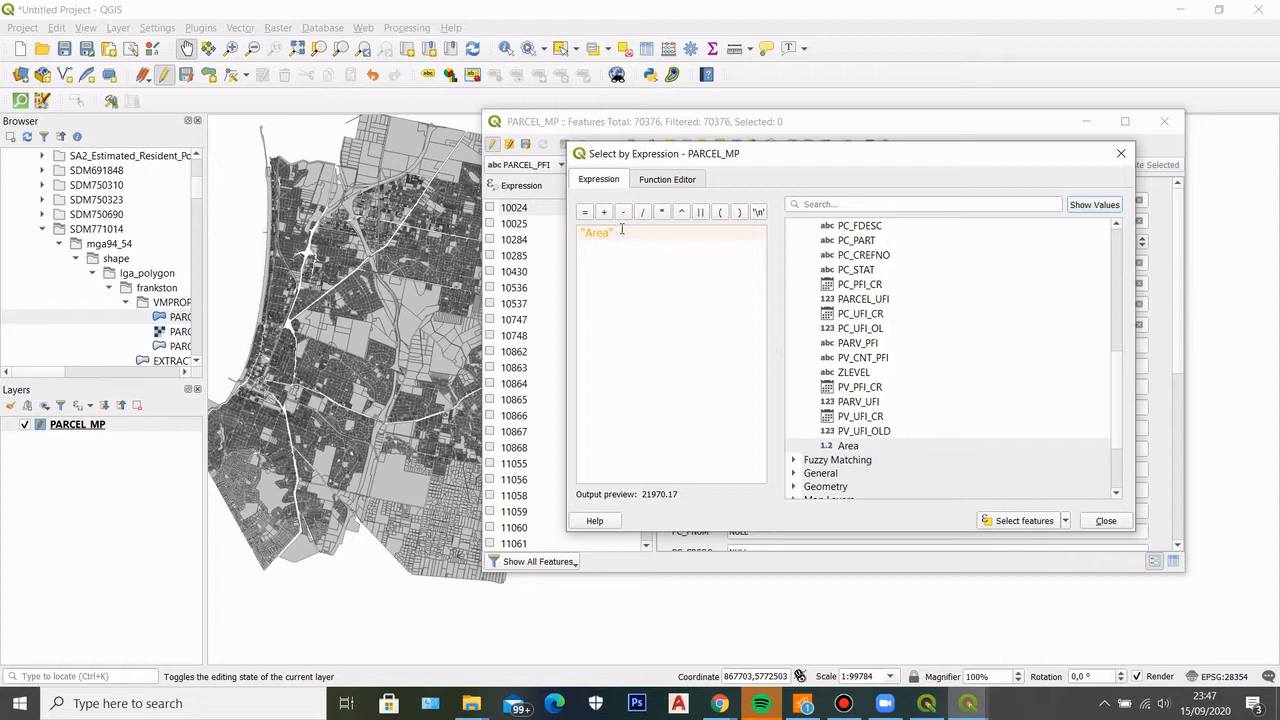
Complete the expression as "Area" > 643 and select the matching parcels
text(> 643)
click(1040, 521)
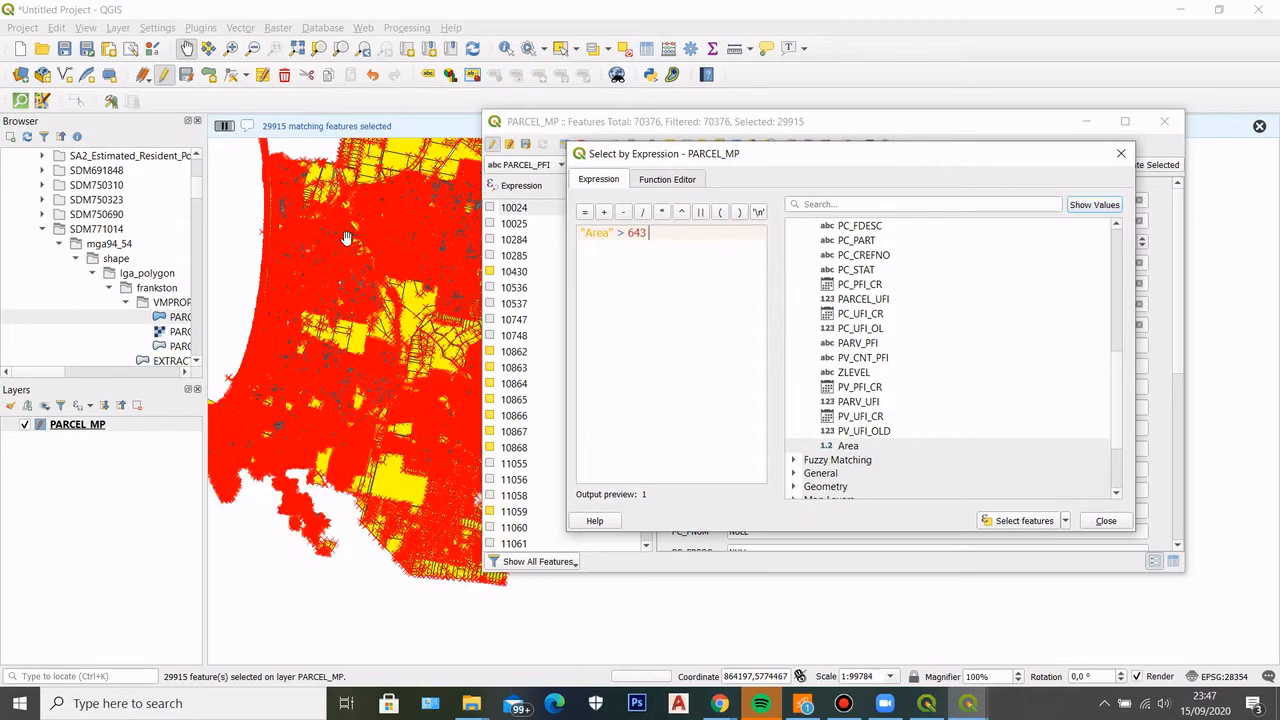
Examine the selected parcels on the map, from individual street blocks to the large parcels along the northern boundary
scroll(345, 240, up, 2)
scroll(317, 337, down, 4)
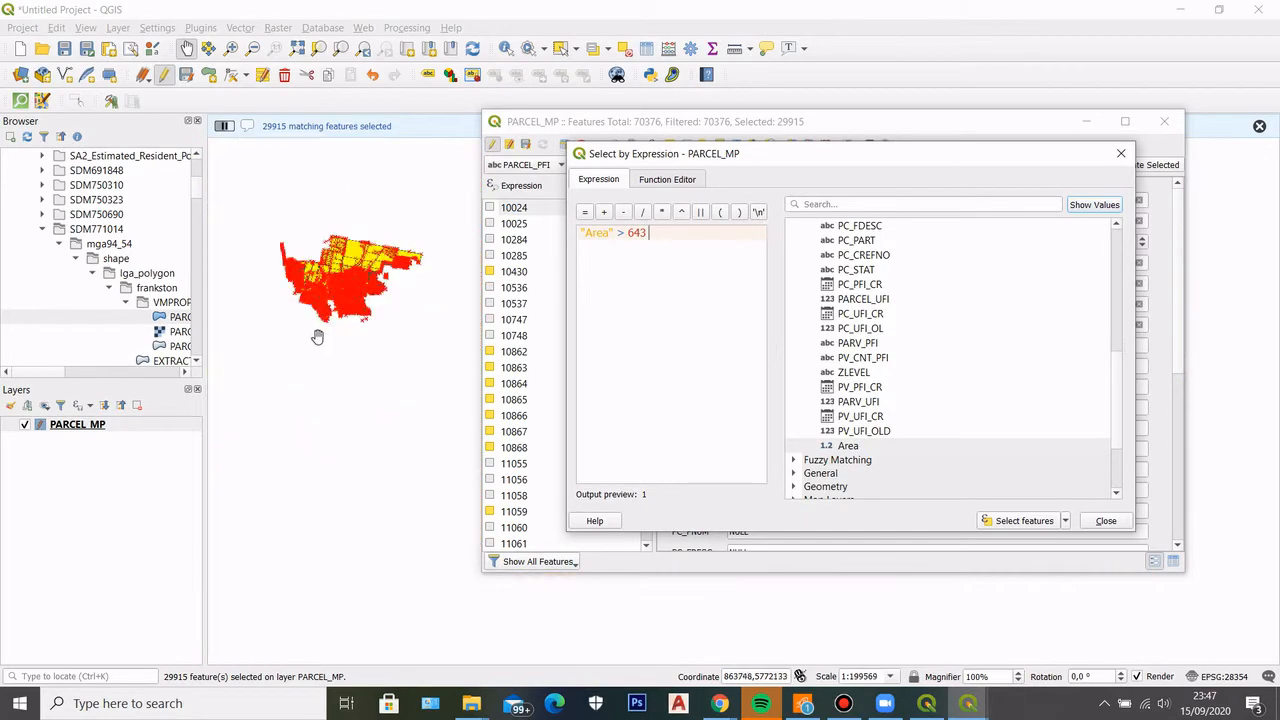
scroll(317, 337, up, 3)
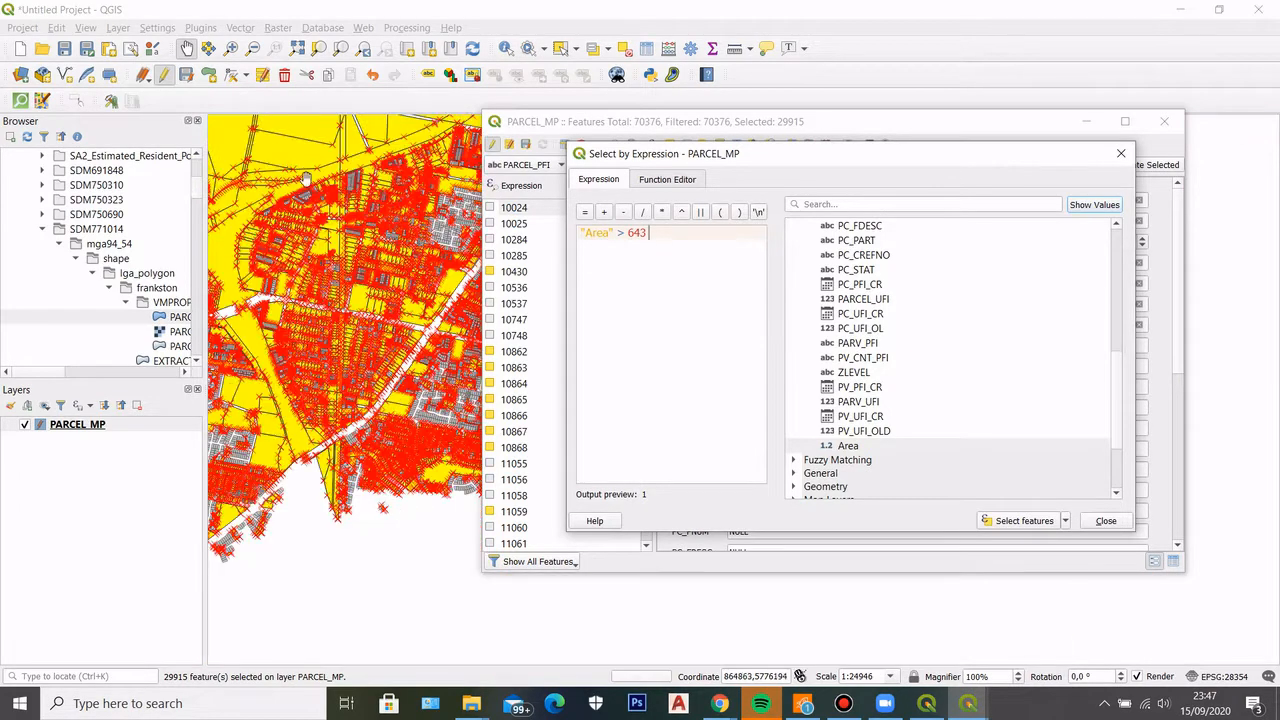
scroll(306, 179, down, 2)
scroll(284, 230, up, 2)
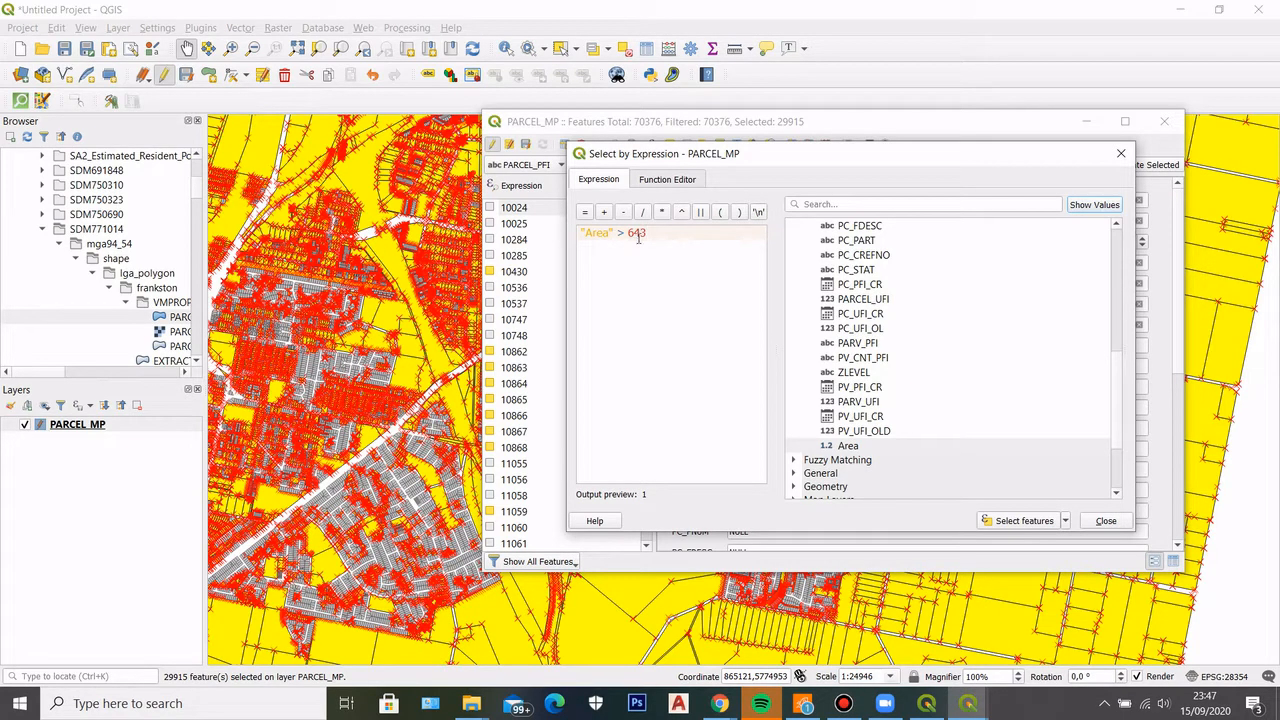
scroll(350, 320, up, 2)
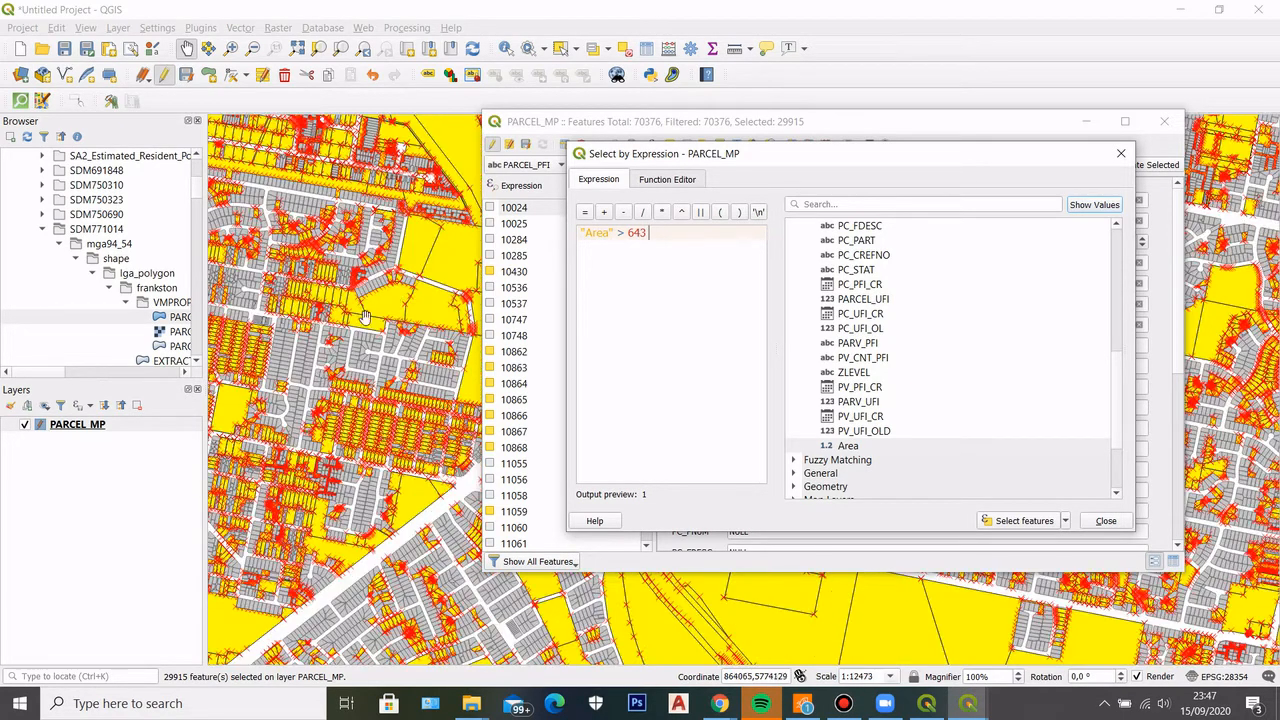
scroll(318, 335, down, 2)
scroll(318, 335, up, 2)
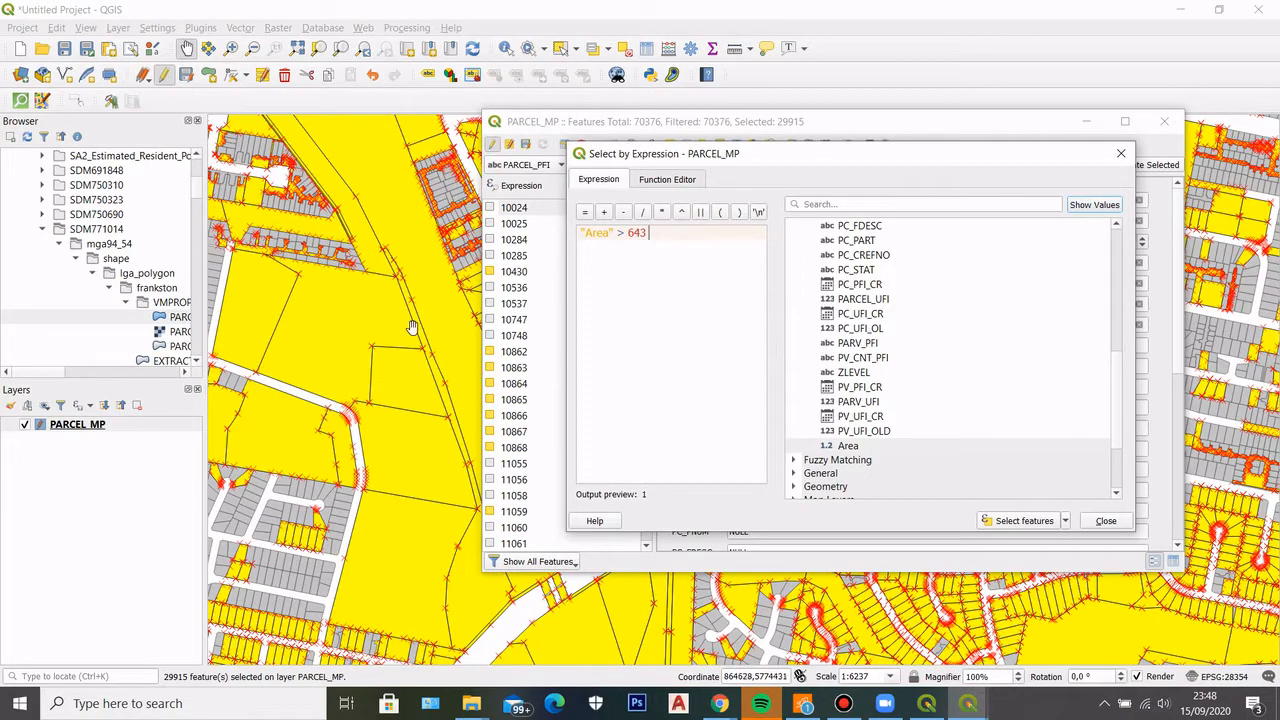
scroll(413, 325, down, 2)
scroll(365, 340, up, 2)
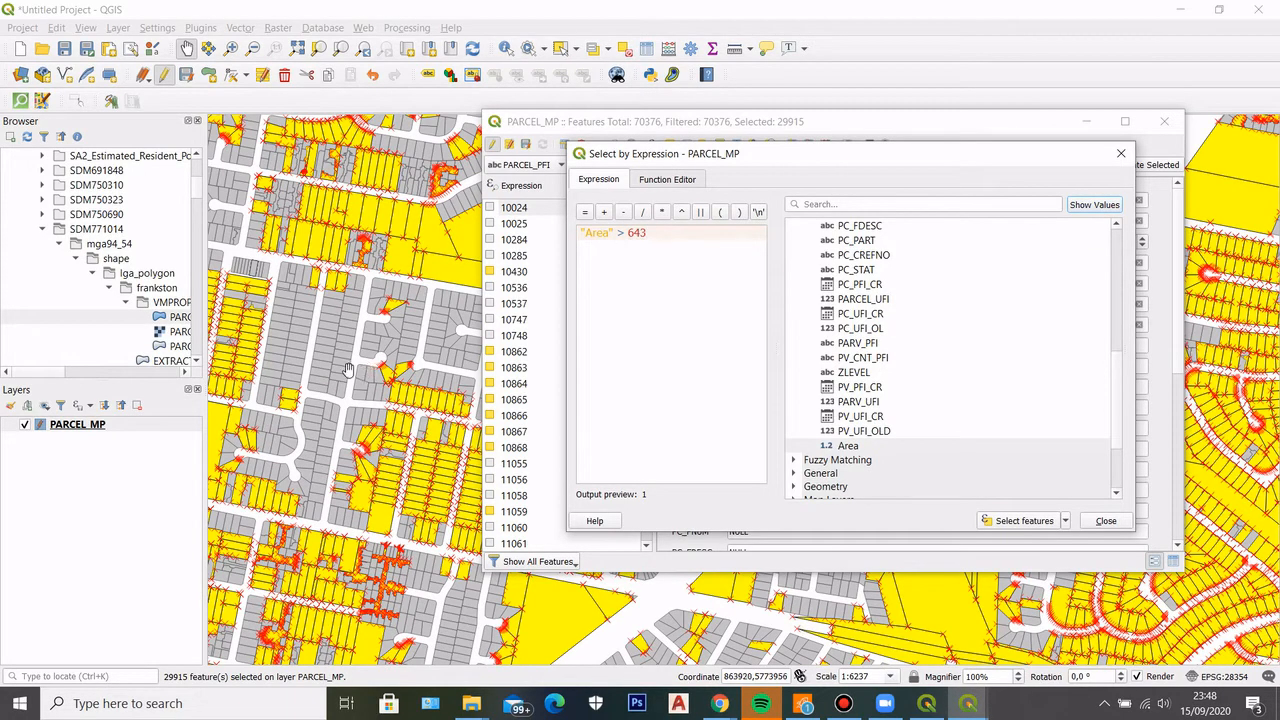
scroll(300, 385, down, 2)
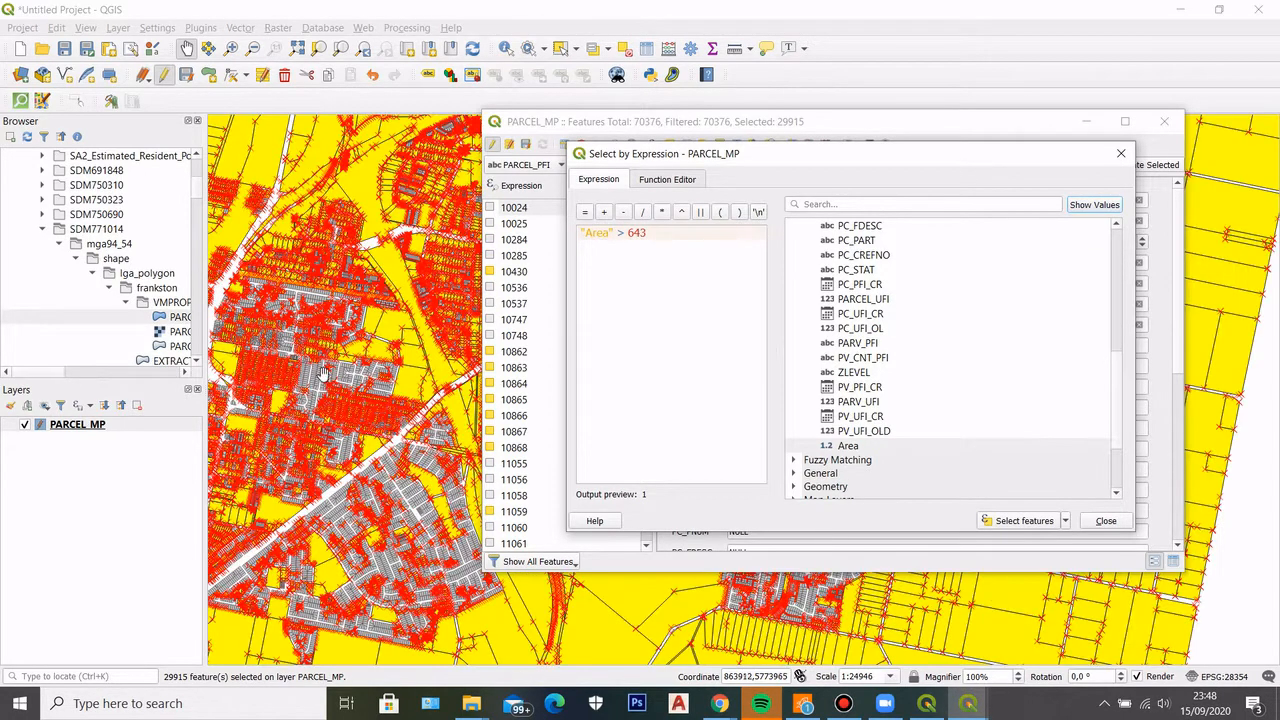
scroll(323, 376, down, 2)
scroll(344, 334, up, 2)
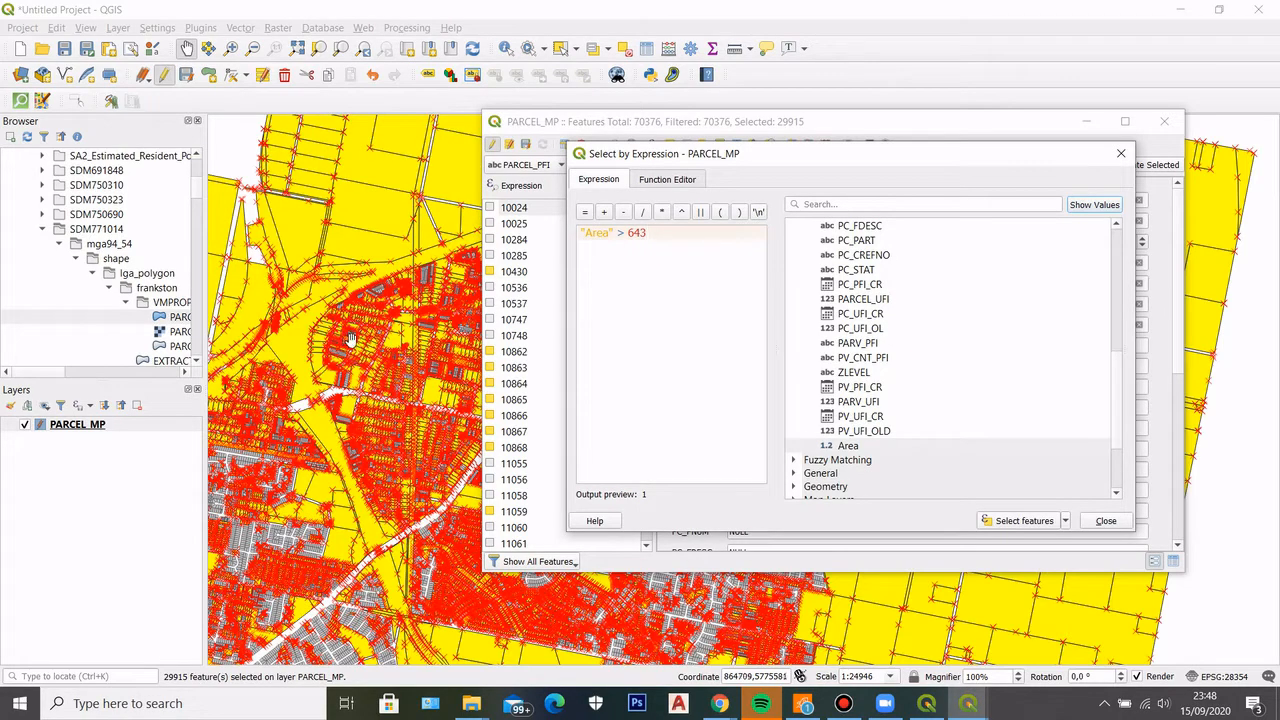
scroll(345, 338, up, 3)
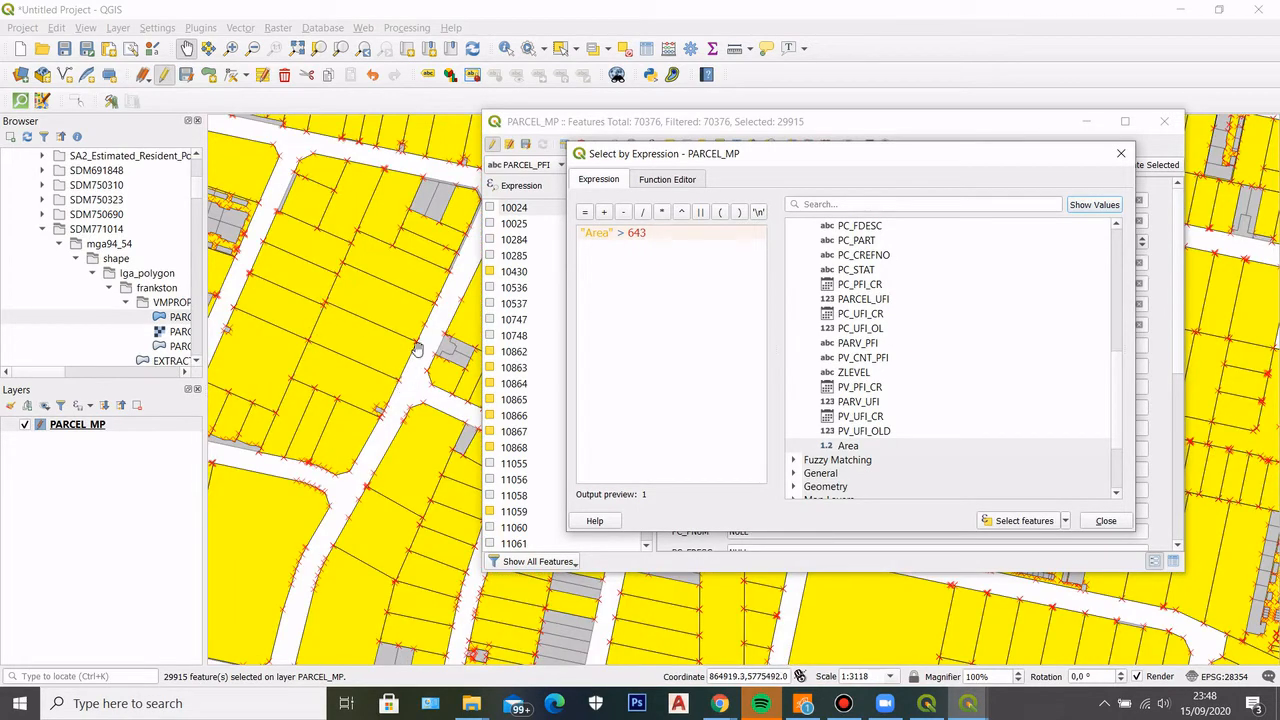
scroll(383, 352, down, 2)
scroll(388, 316, down, 2)
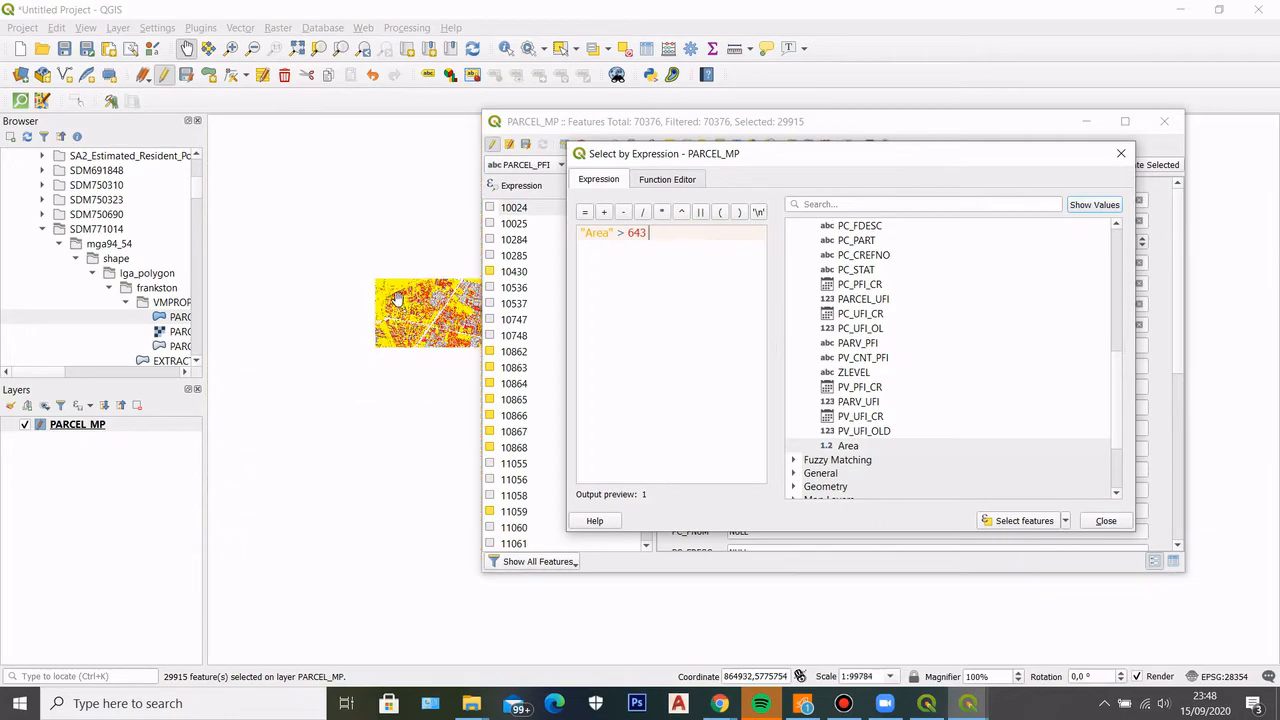
scroll(351, 229, up, 2)
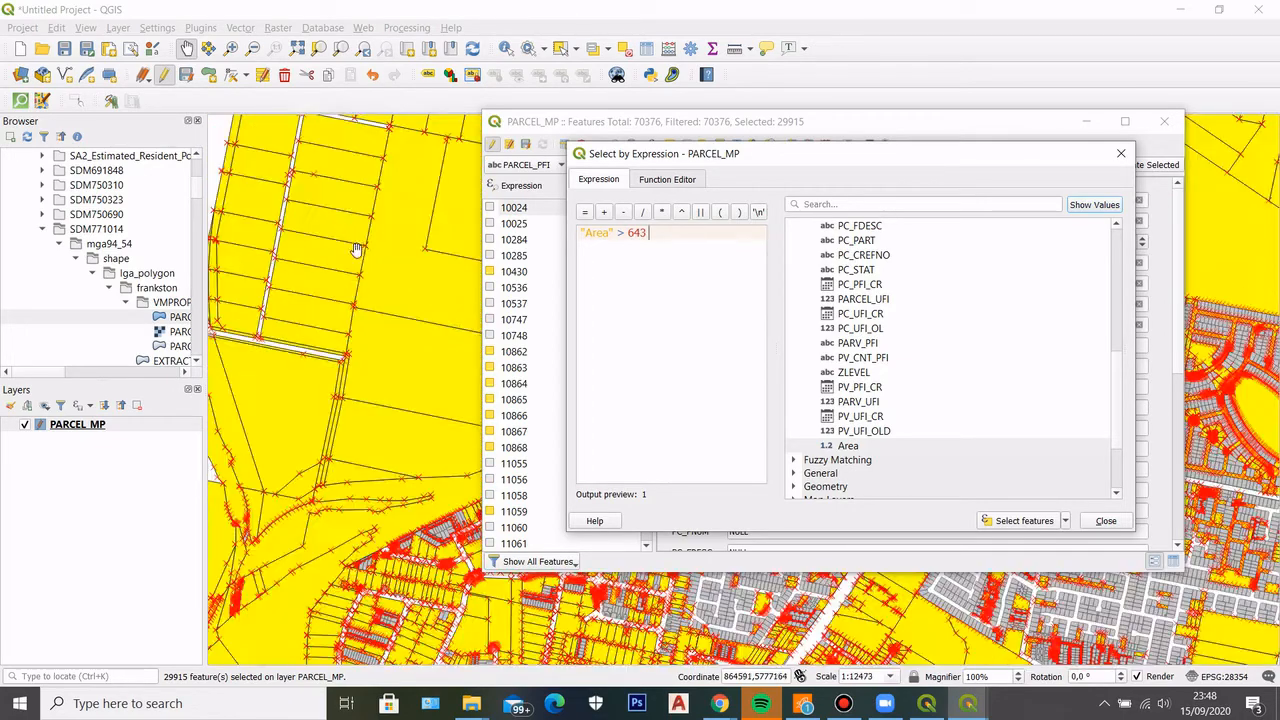
scroll(337, 309, down, 1)
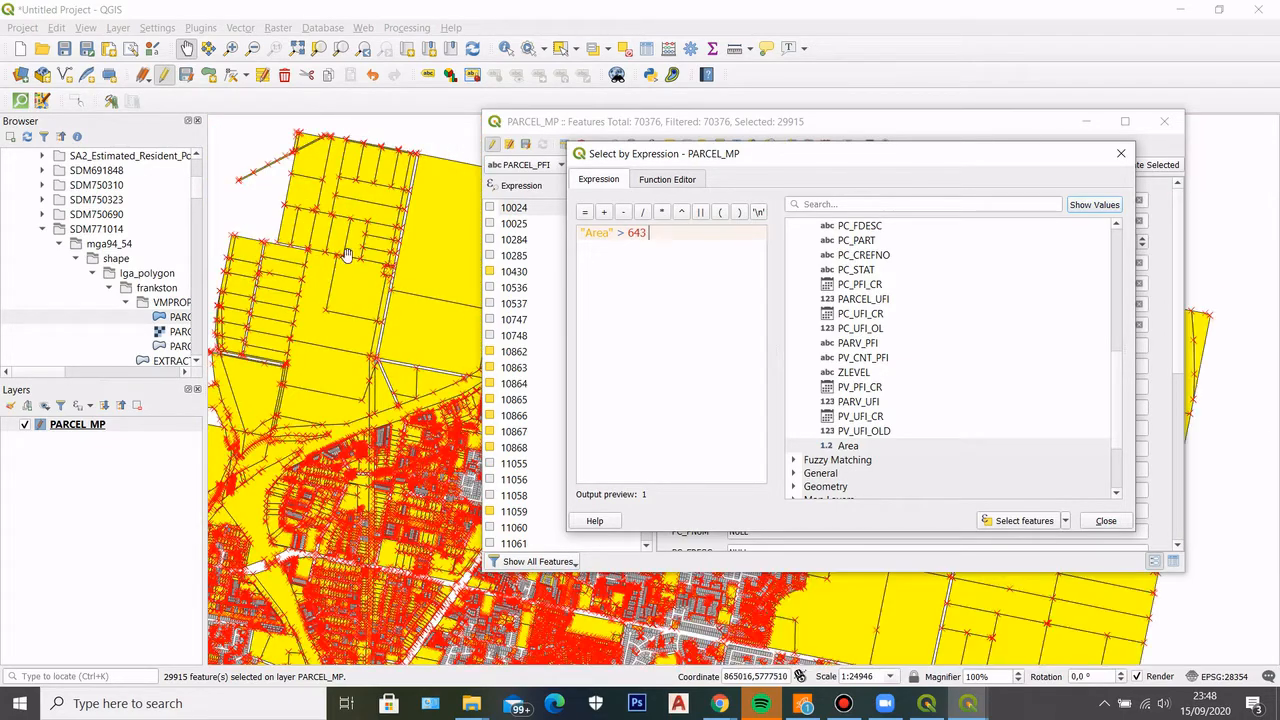
scroll(422, 287, down, 1)
scroll(347, 441, up, 2)
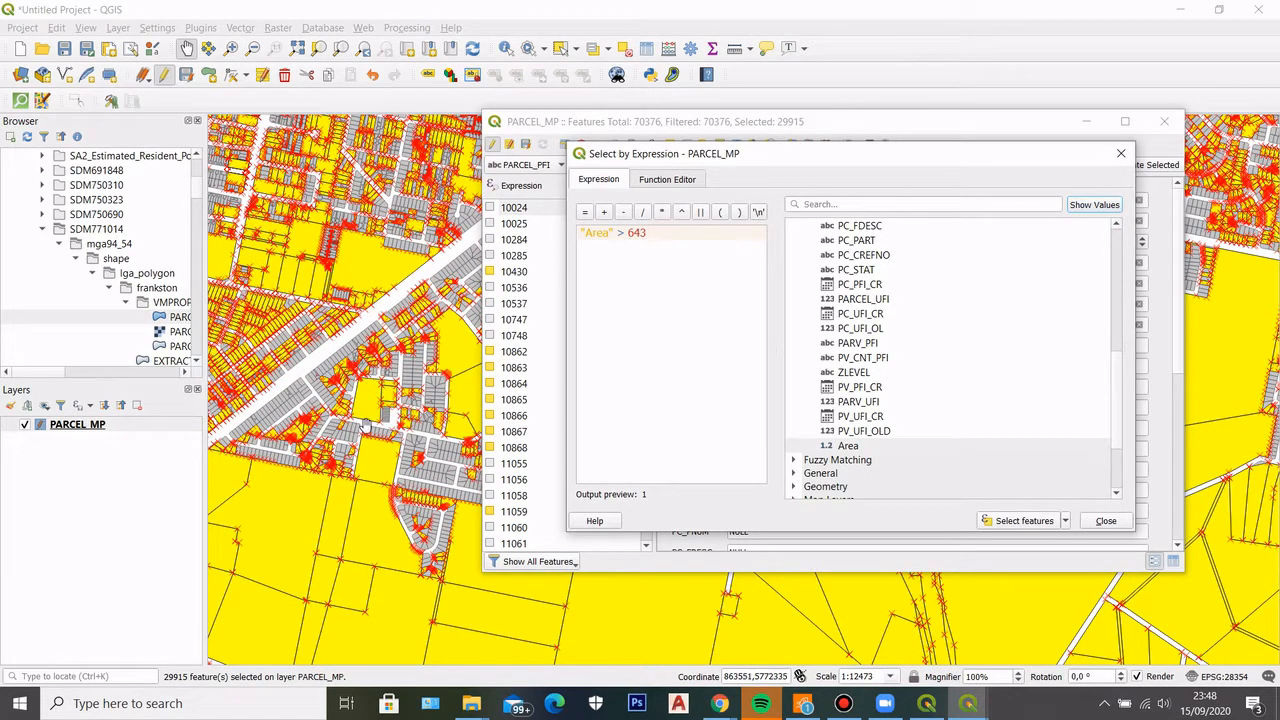
scroll(350, 395, down, 1)
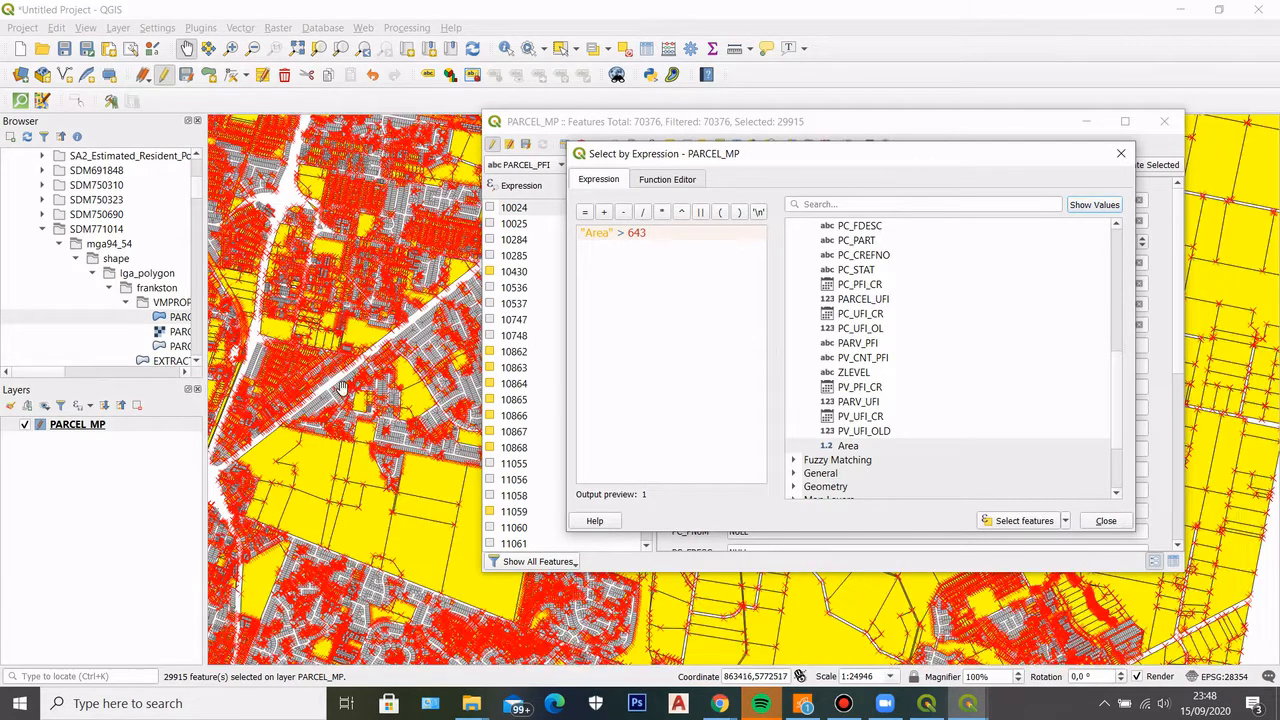
Extend the expression to "Area" > 643 and "Area" <675, and select the matching parcels
double_click(632, 233)
double_click(848, 445)
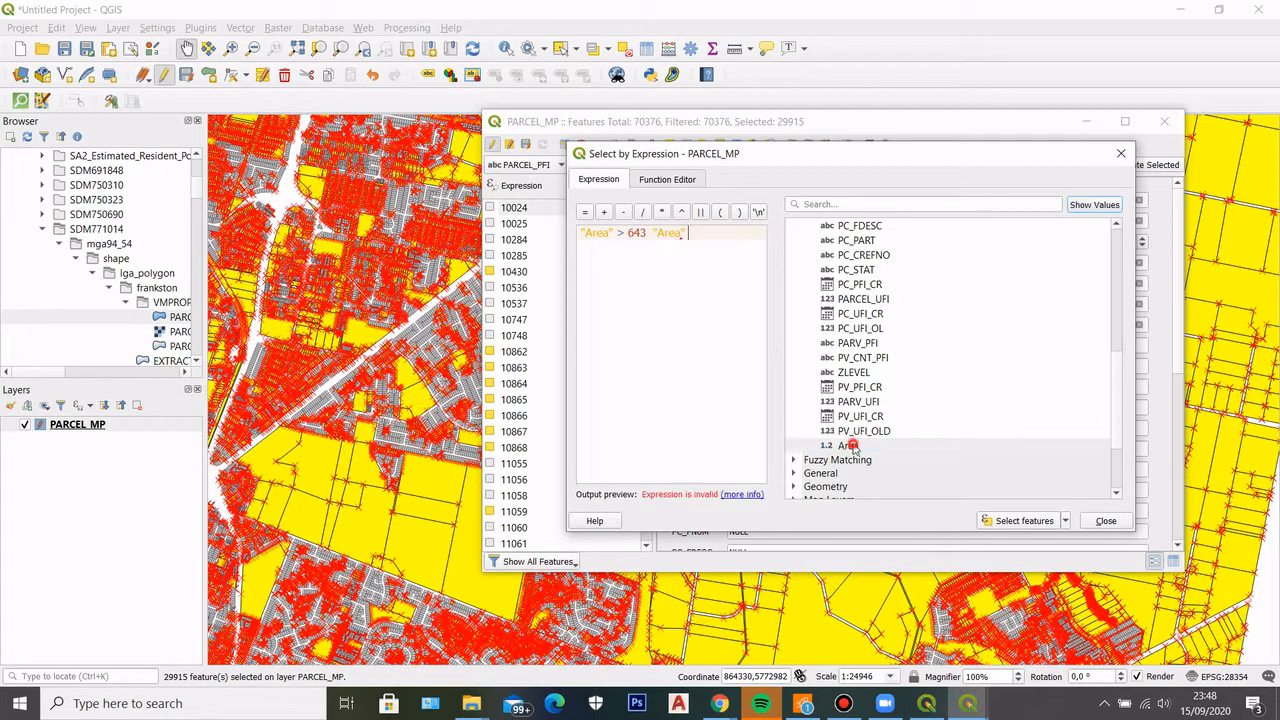
click(649, 232)
text(and)
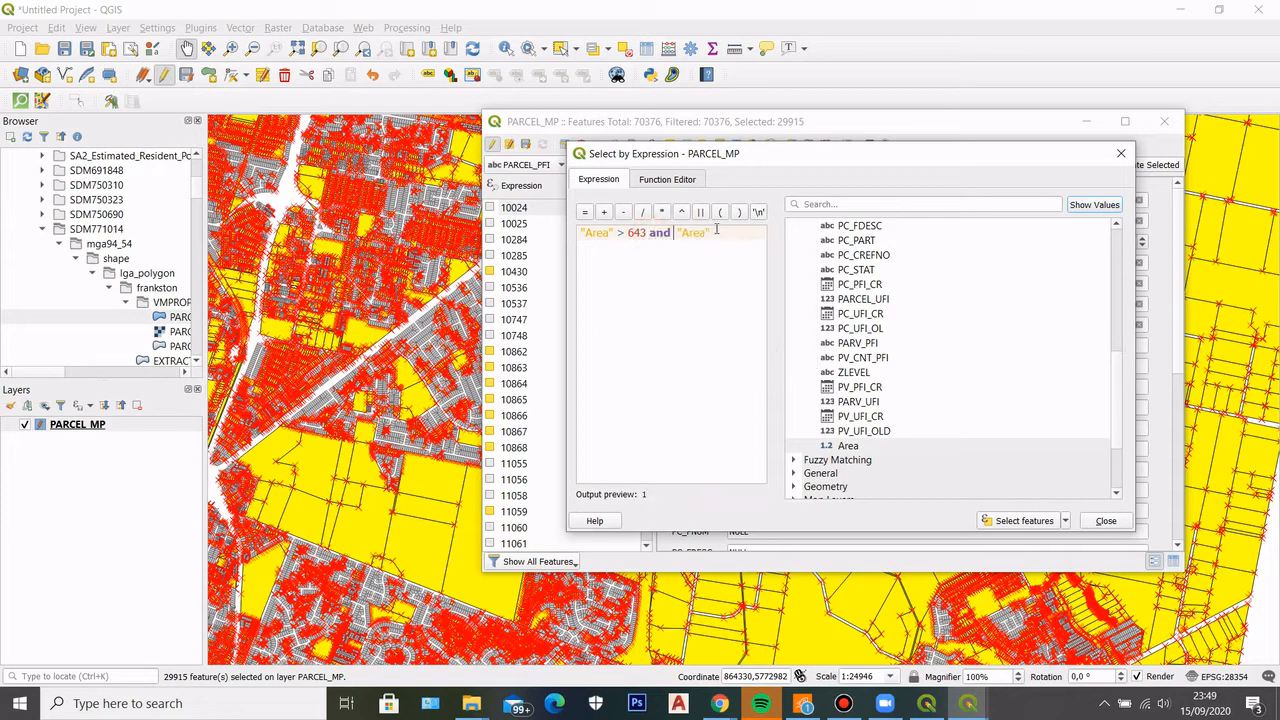
key(BackSpace)
text(<)
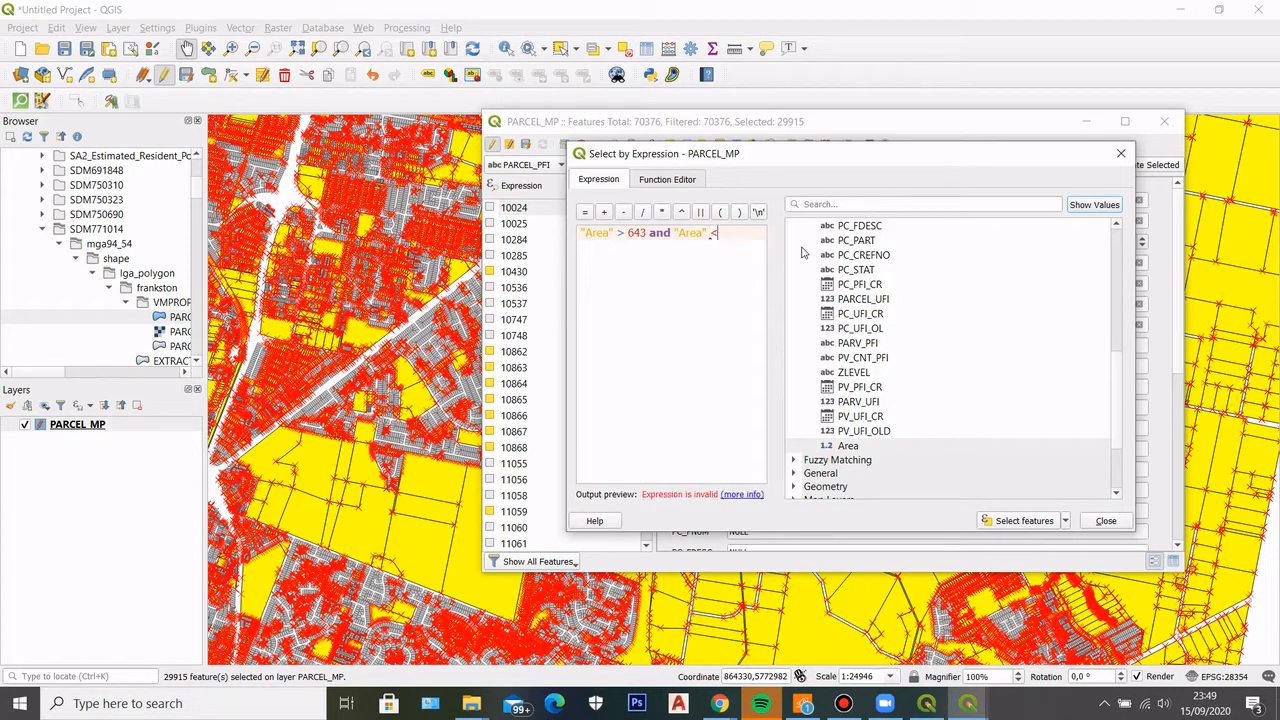
text(675)
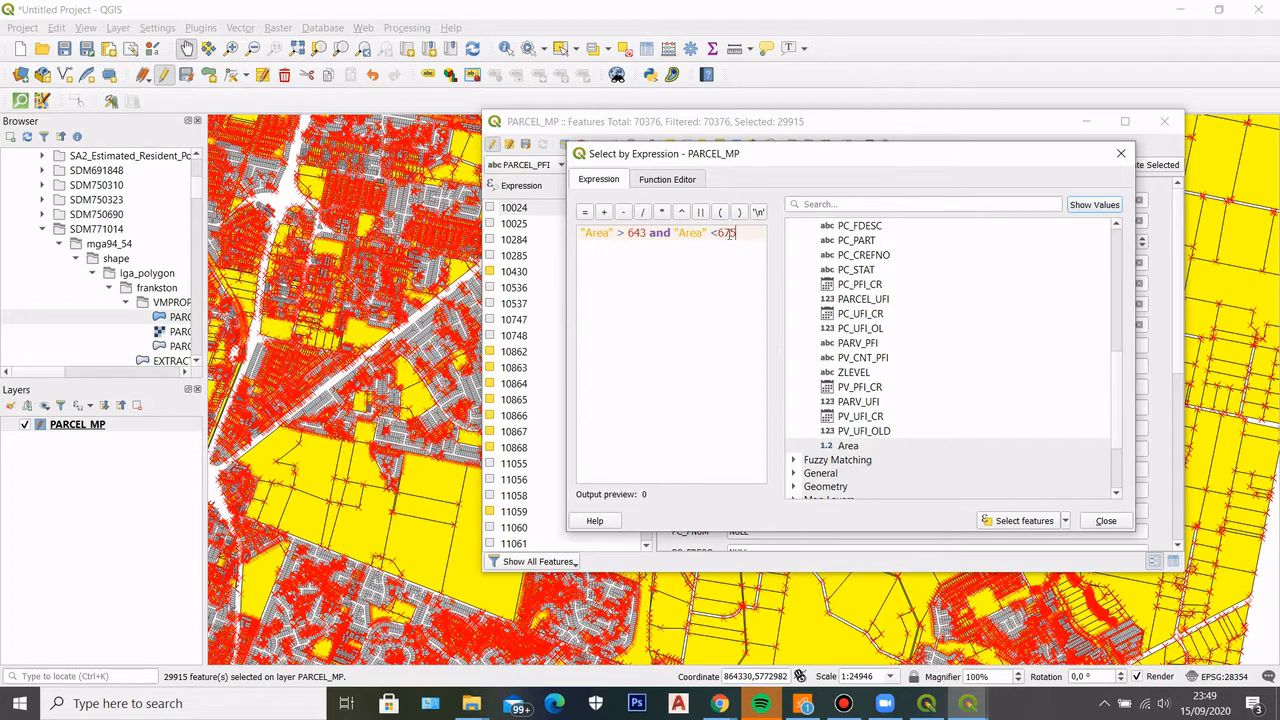
drag(716, 232, 730, 236)
click(998, 522)
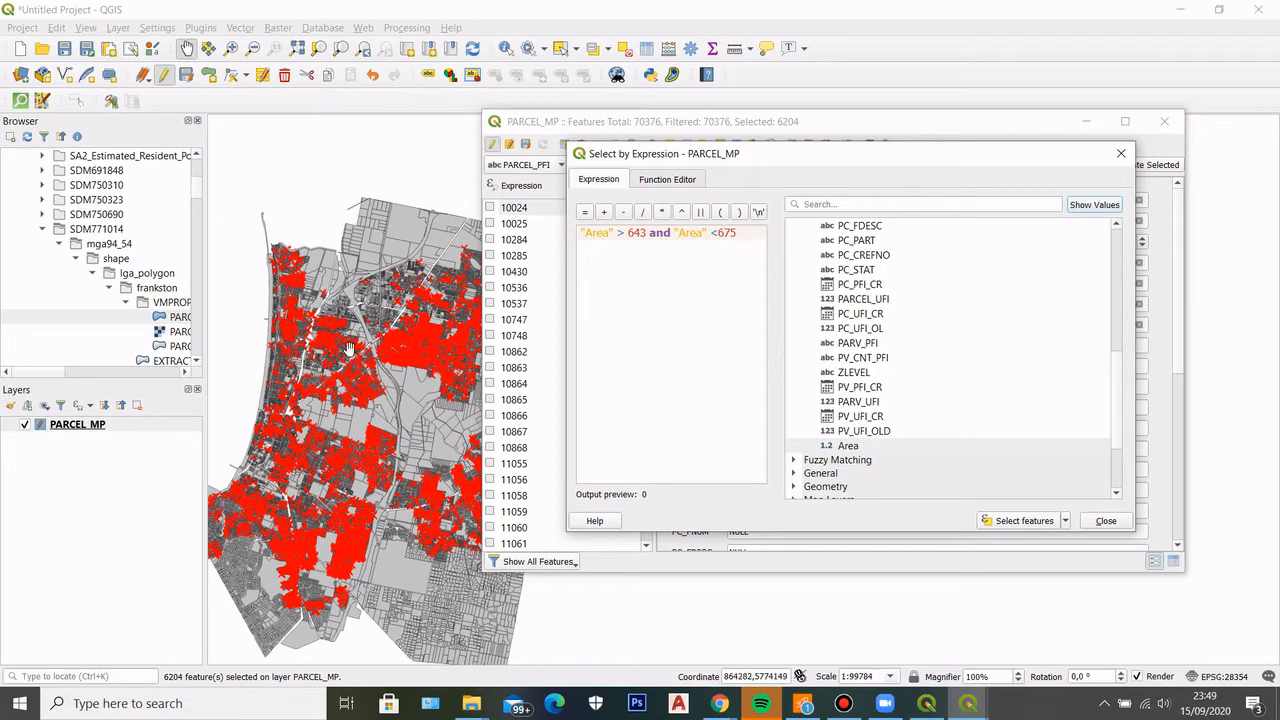
Examine how the parcels within the selected area range are distributed, from single residential streets to the full municipal extent
scroll(350, 347, up, 3)
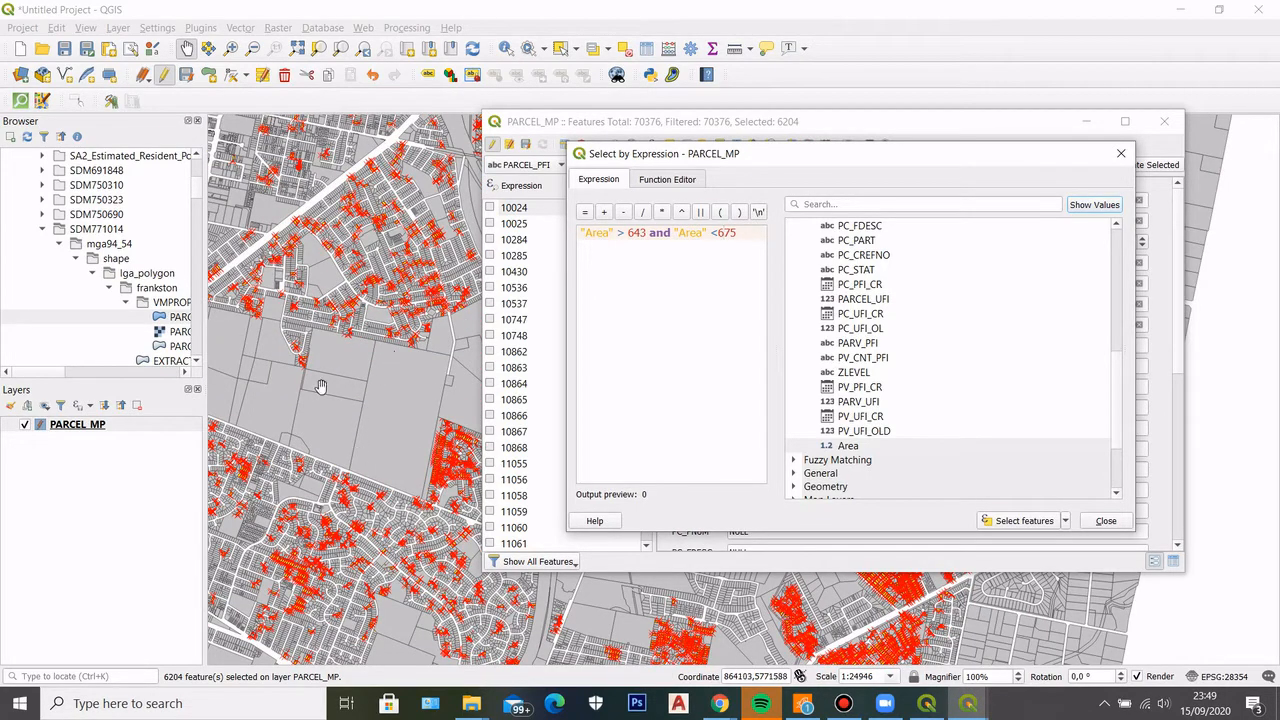
scroll(421, 296, up, 2)
scroll(350, 346, down, 2)
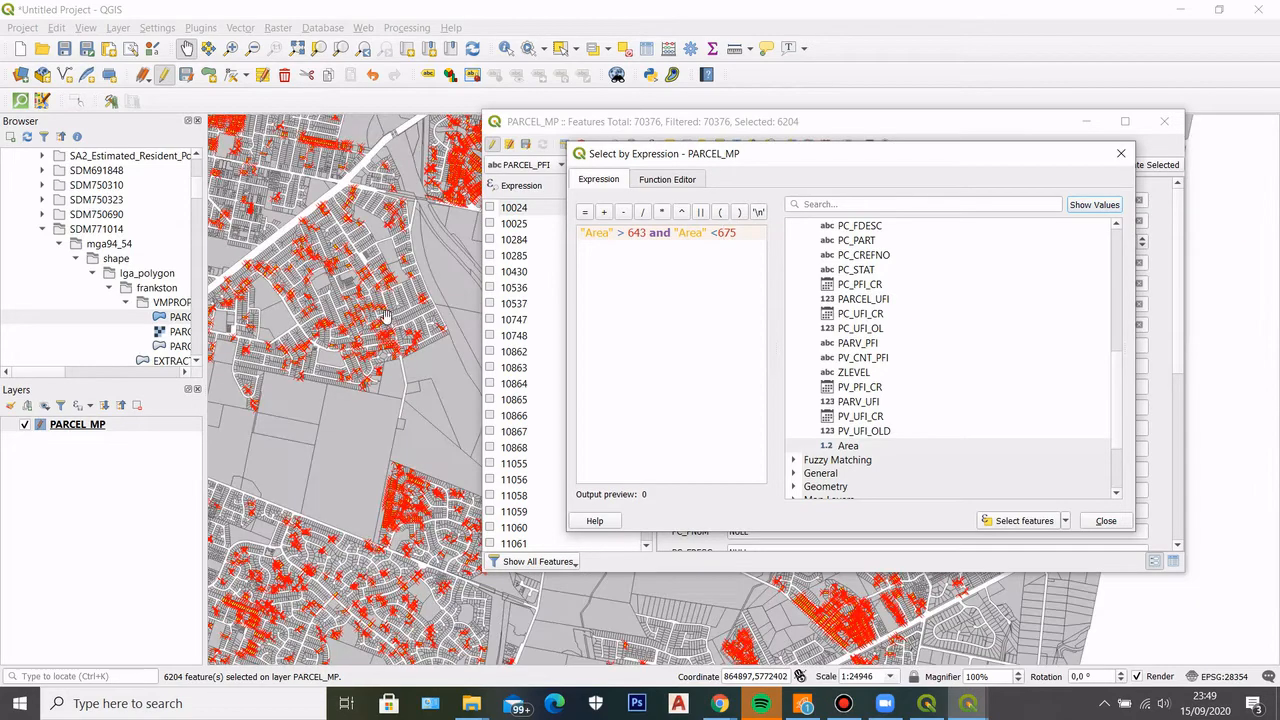
scroll(385, 315, up, 2)
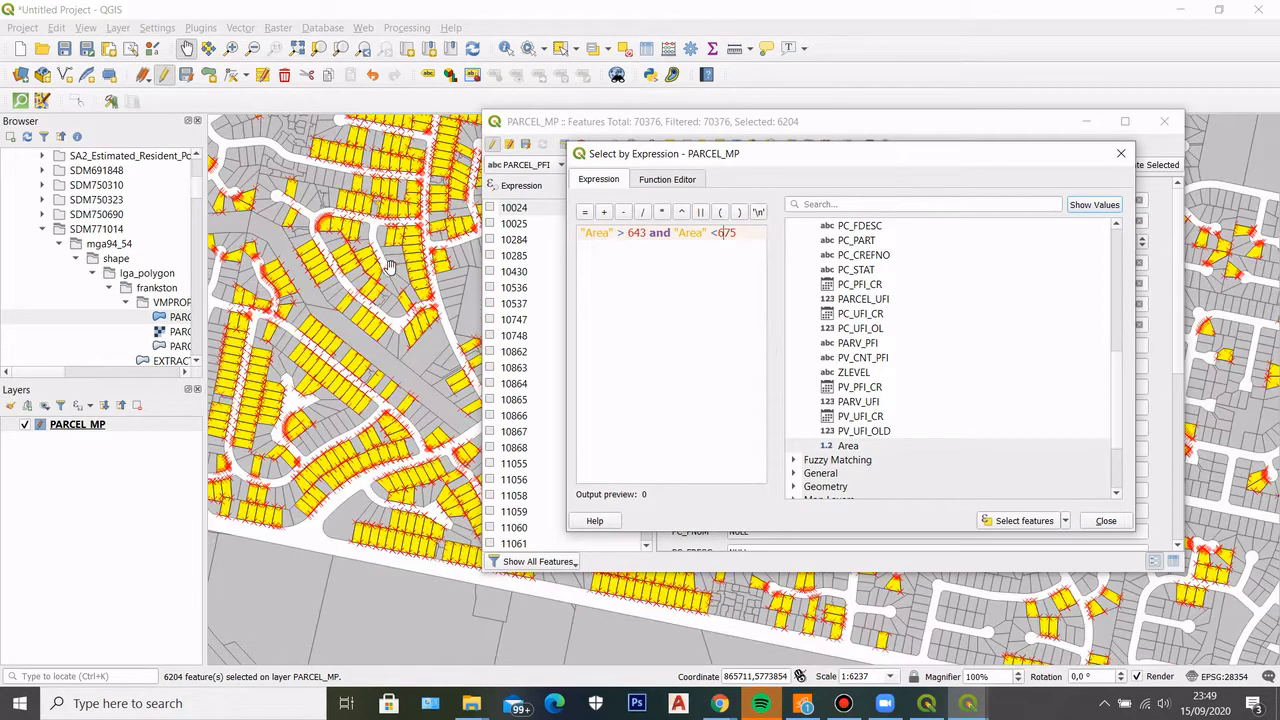
scroll(345, 275, up, 1)
scroll(320, 314, down, 3)
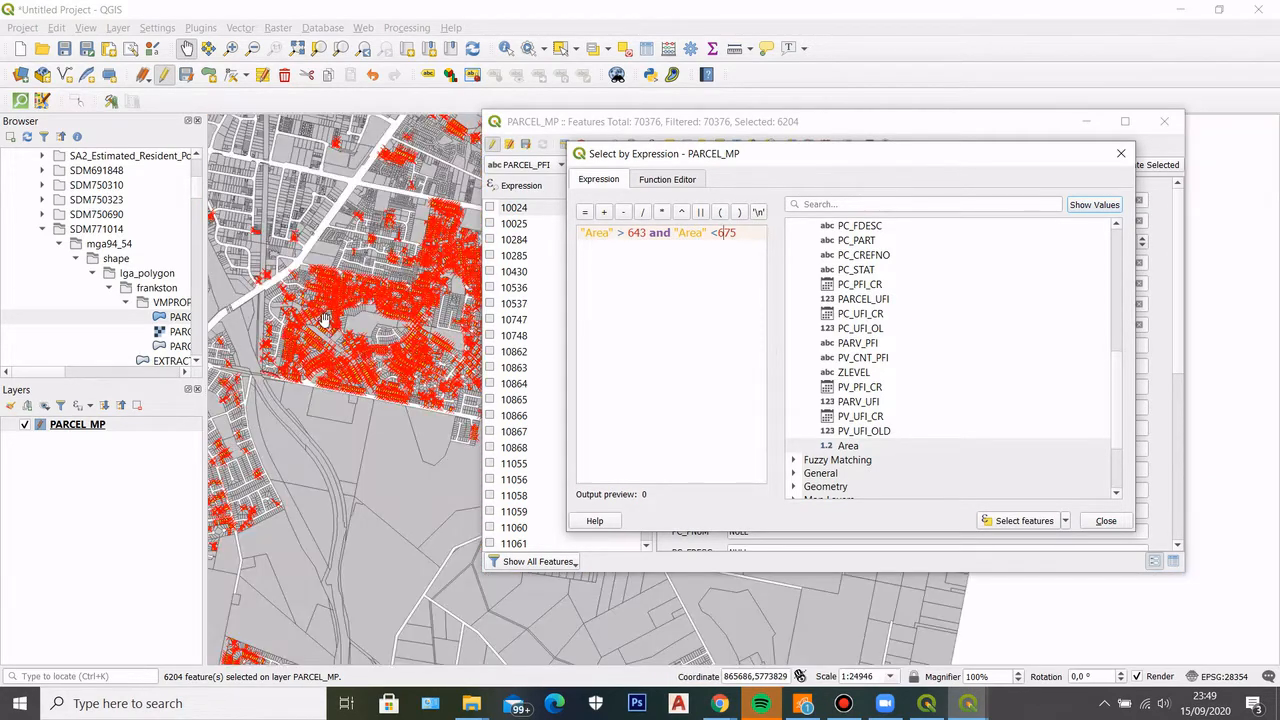
scroll(325, 319, down, 3)
scroll(380, 258, up, 2)
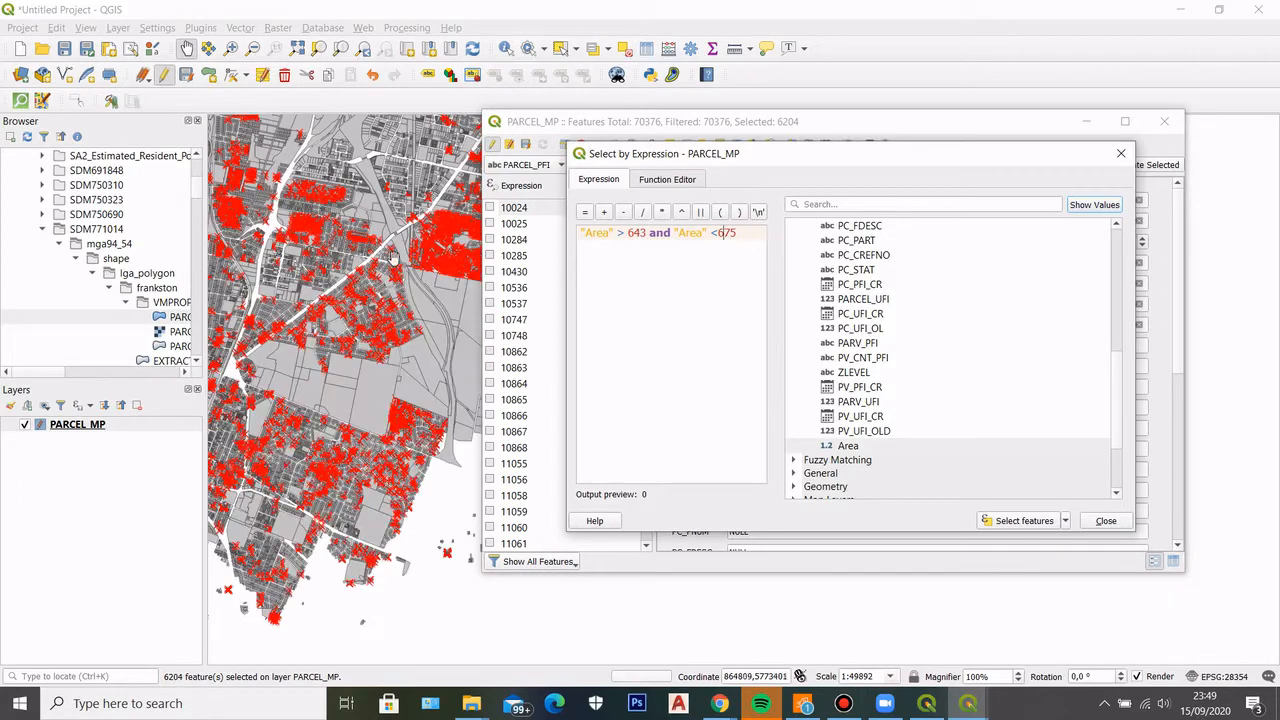
scroll(378, 283, down, 1)
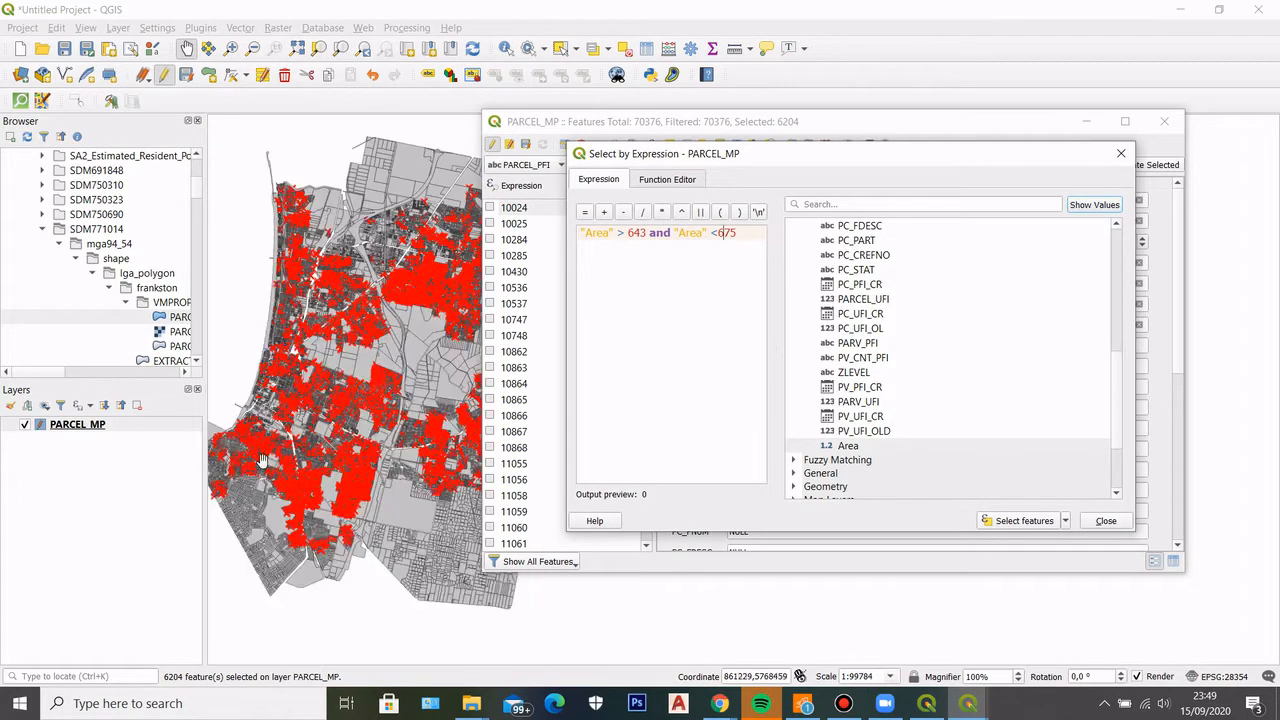
Close the expression selection and start an export of only the selected features of the PARCEL_MP layer
click(1110, 526)
click(85, 428)
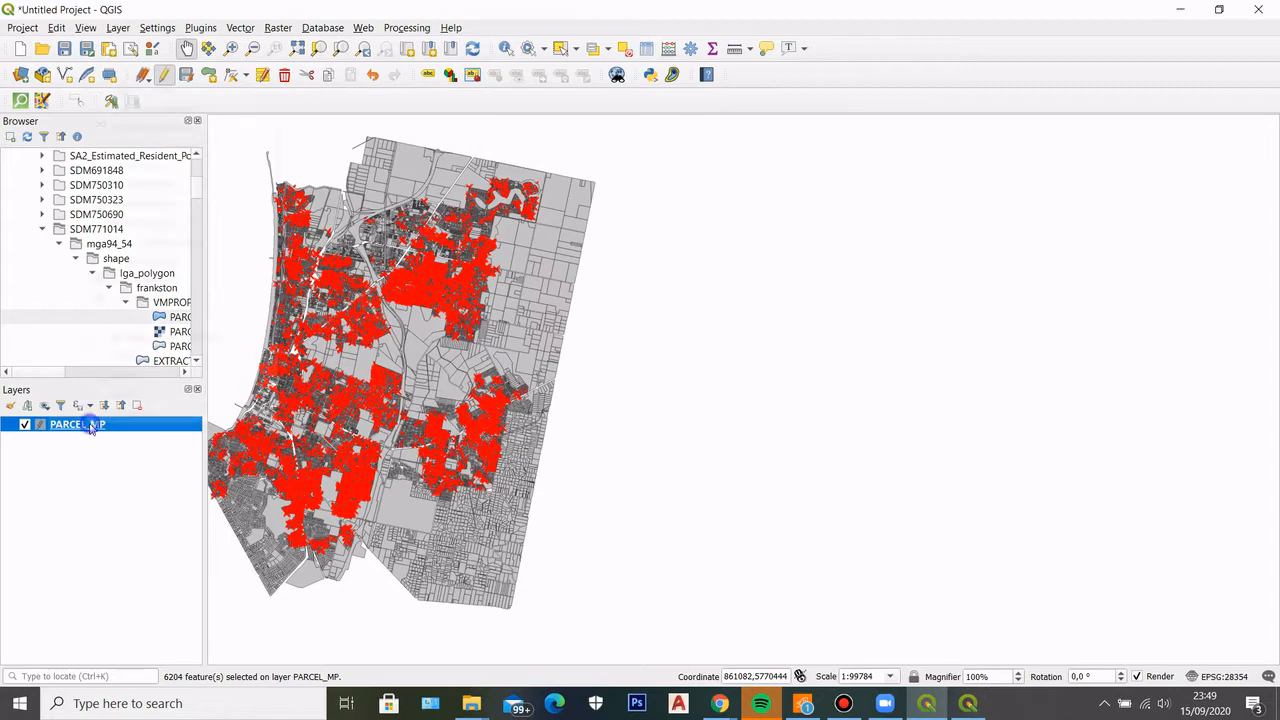
right_click(90, 428)
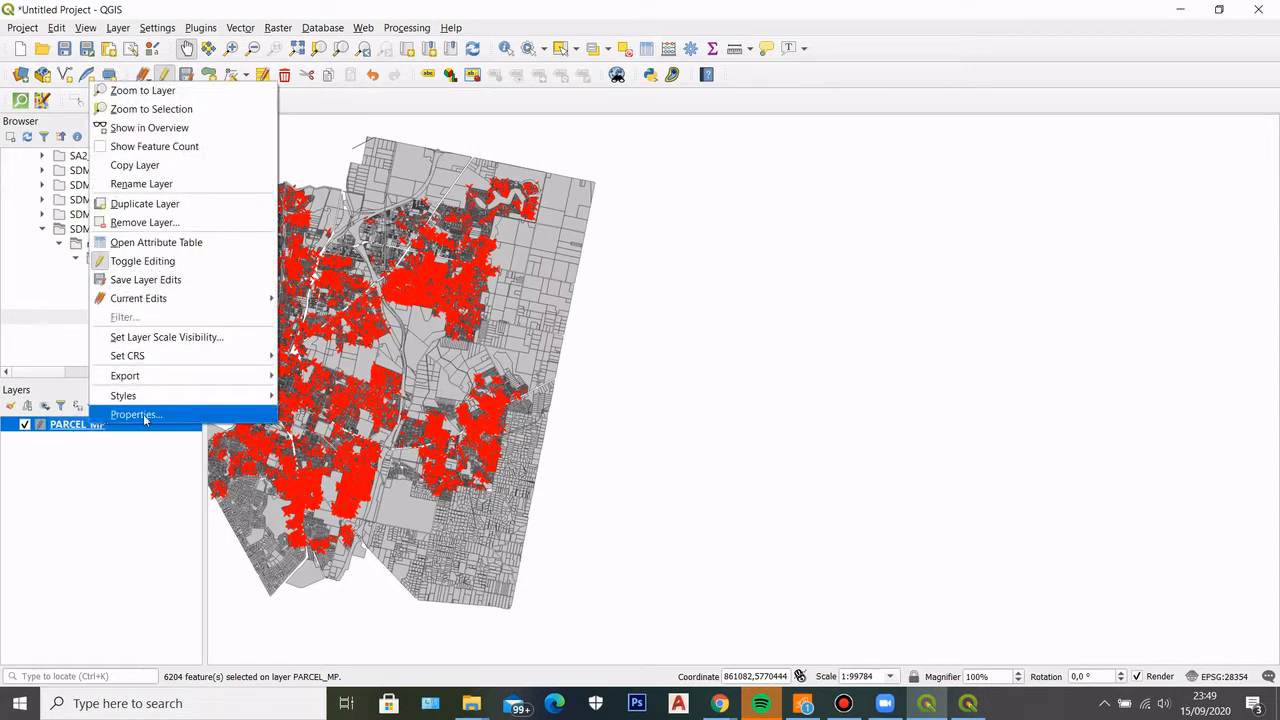
mouse_move(222, 378)
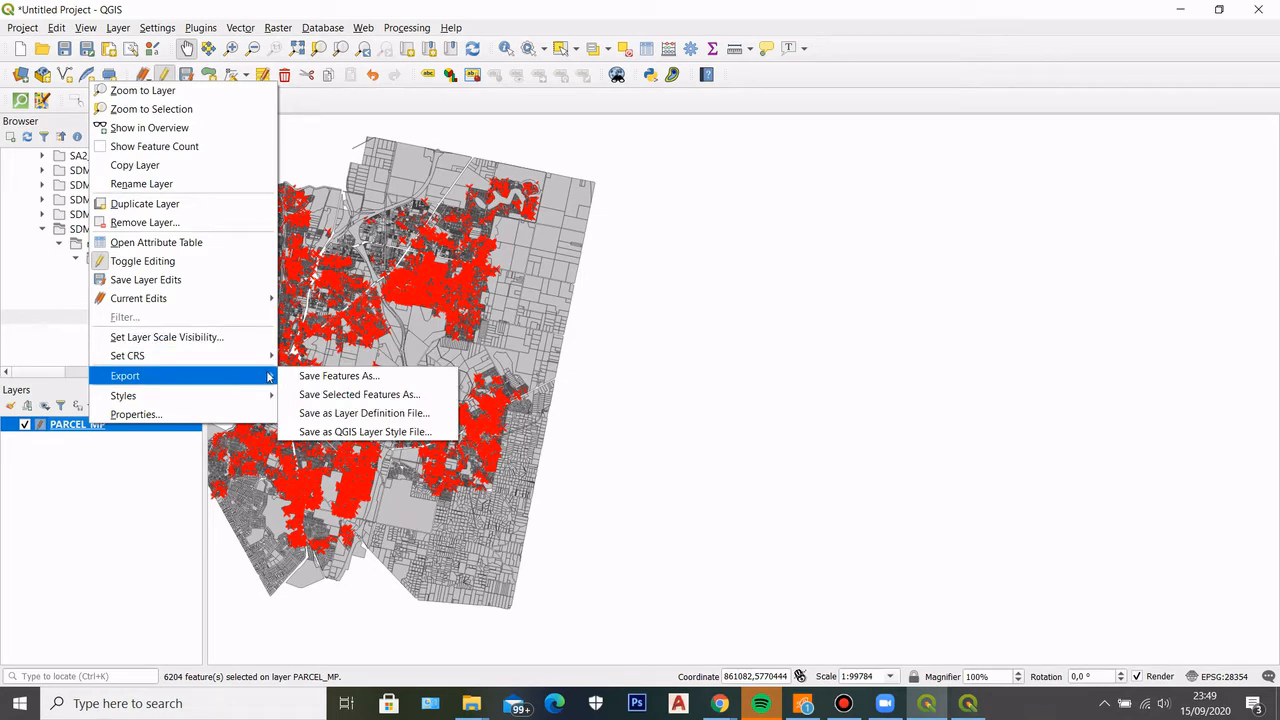
click(307, 397)
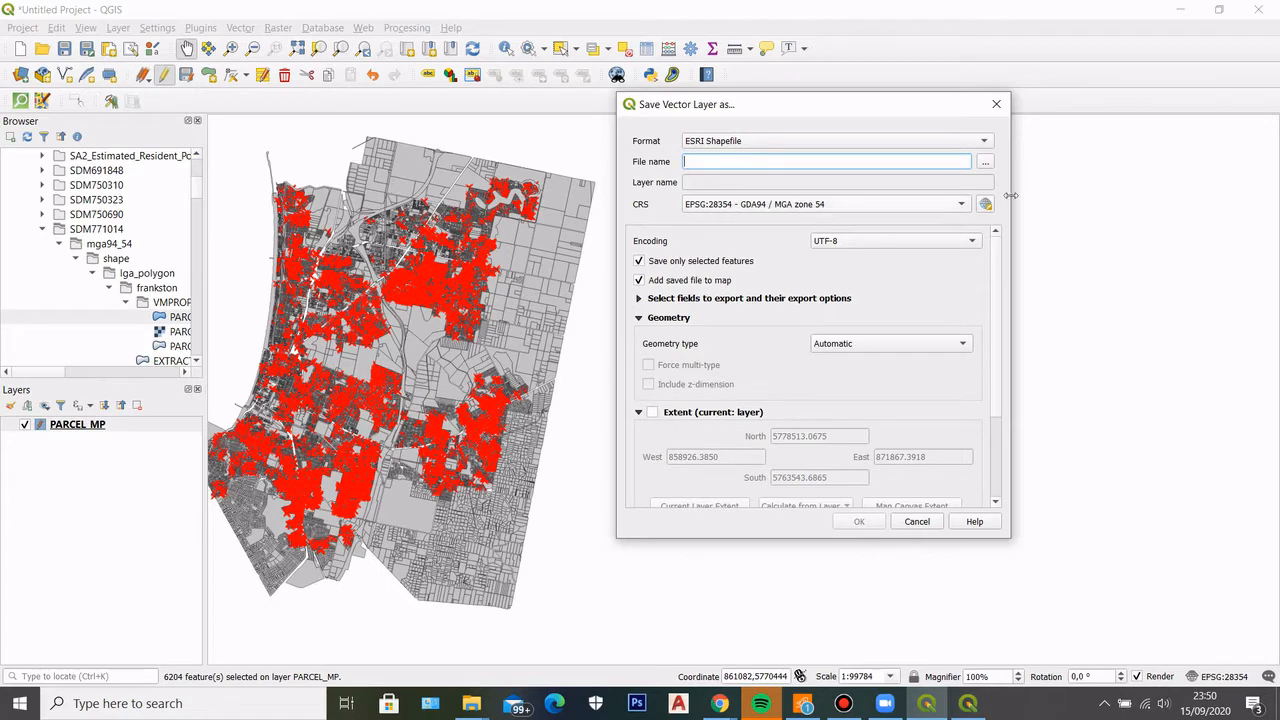
Set the export's output file to a shapefile called lot selection in the test folder inside Downloads
click(985, 162)
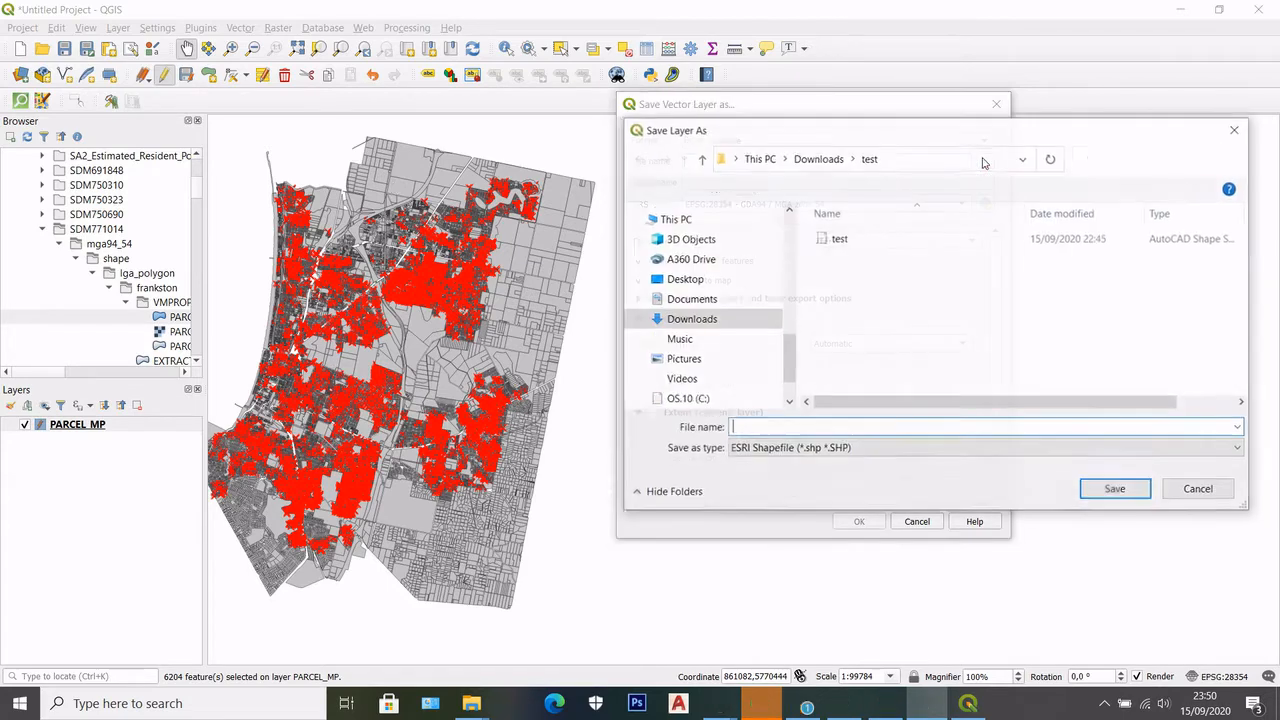
drag(944, 133, 771, 140)
scroll(600, 343, up, 1)
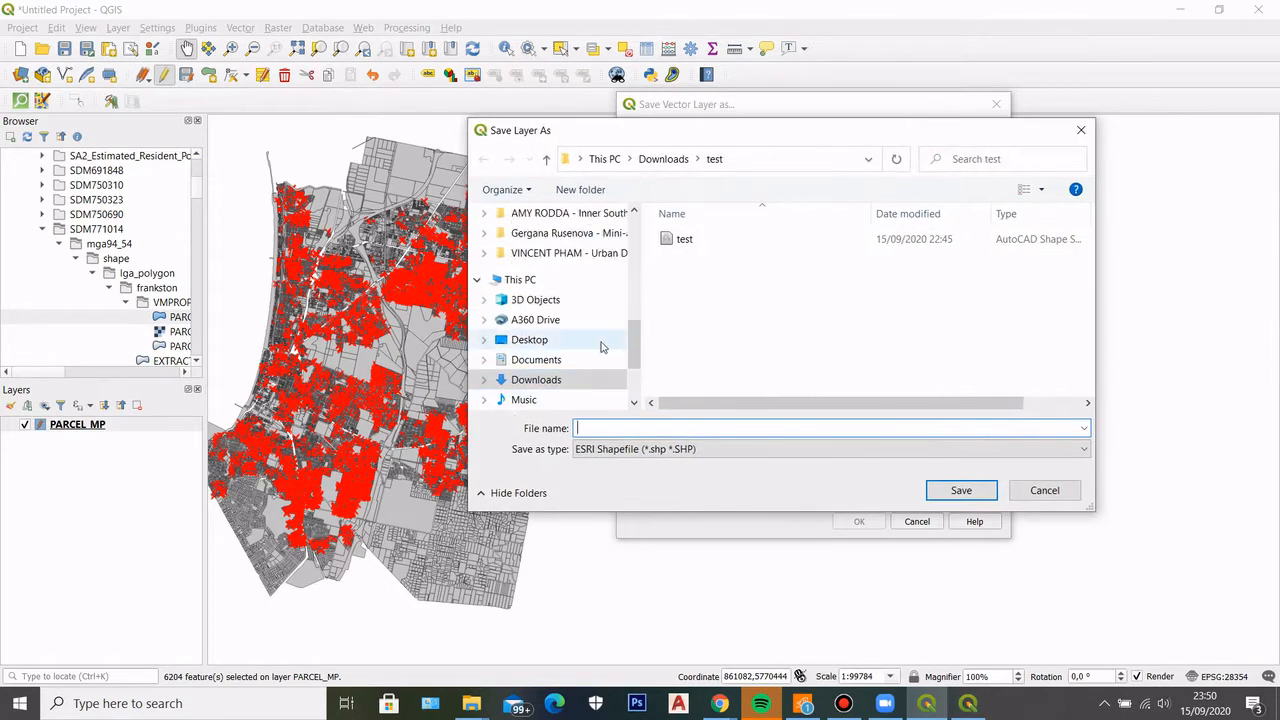
click(565, 380)
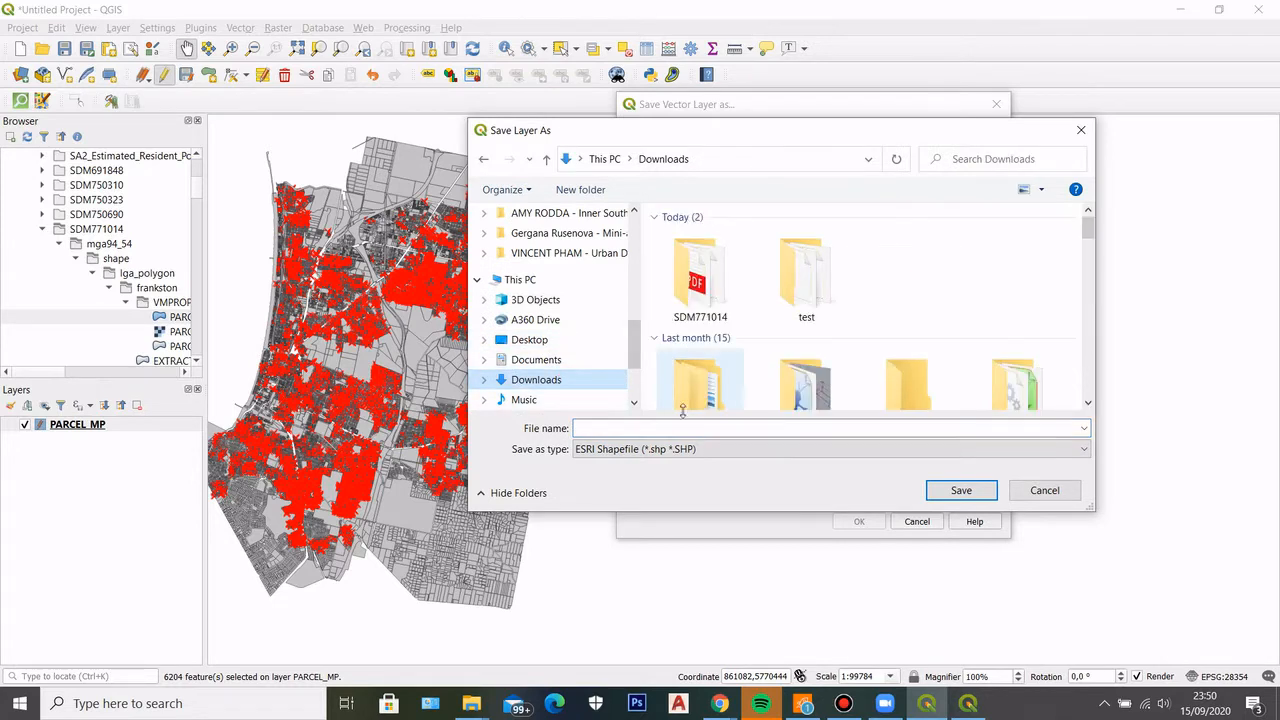
click(662, 433)
click(805, 280)
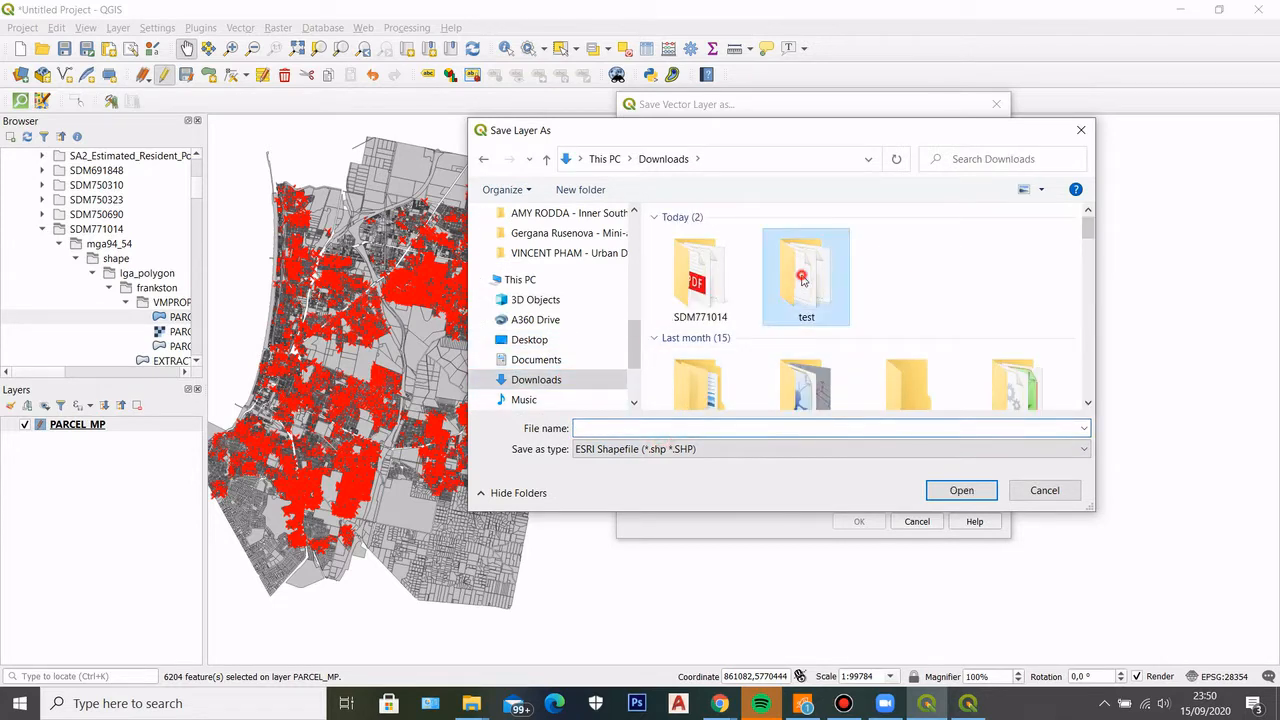
click(960, 490)
click(767, 426)
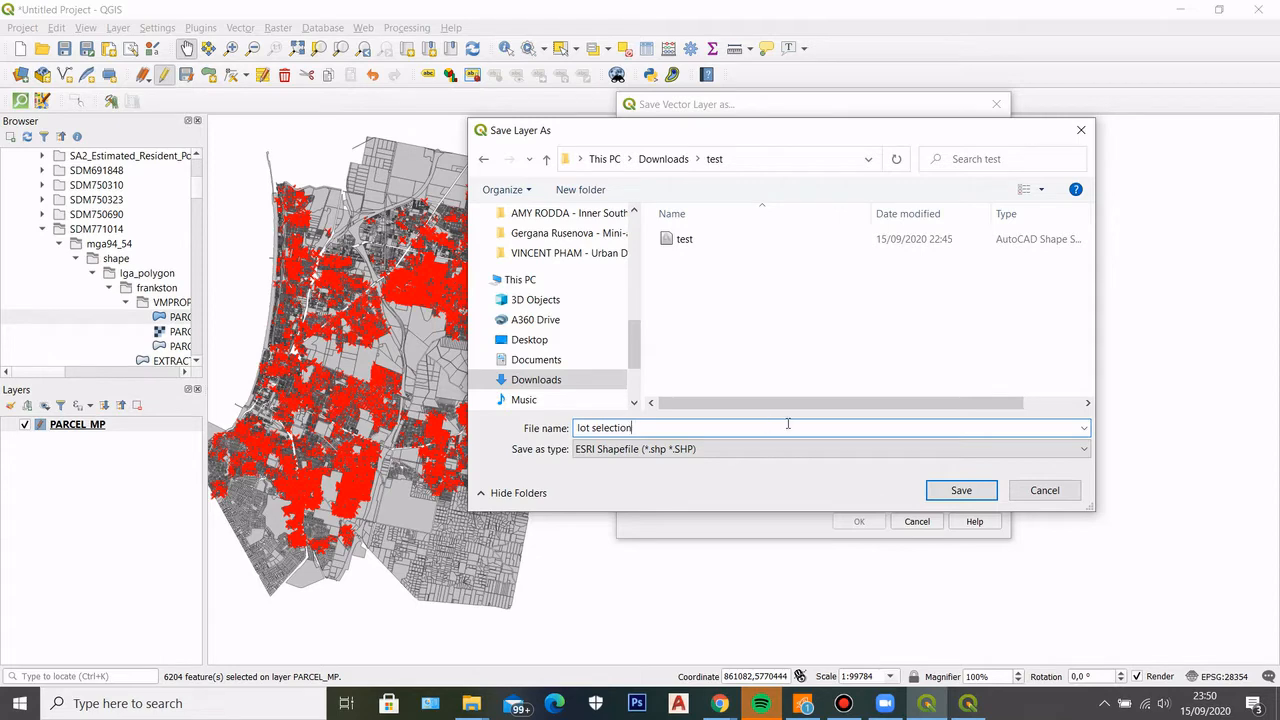
click(960, 490)
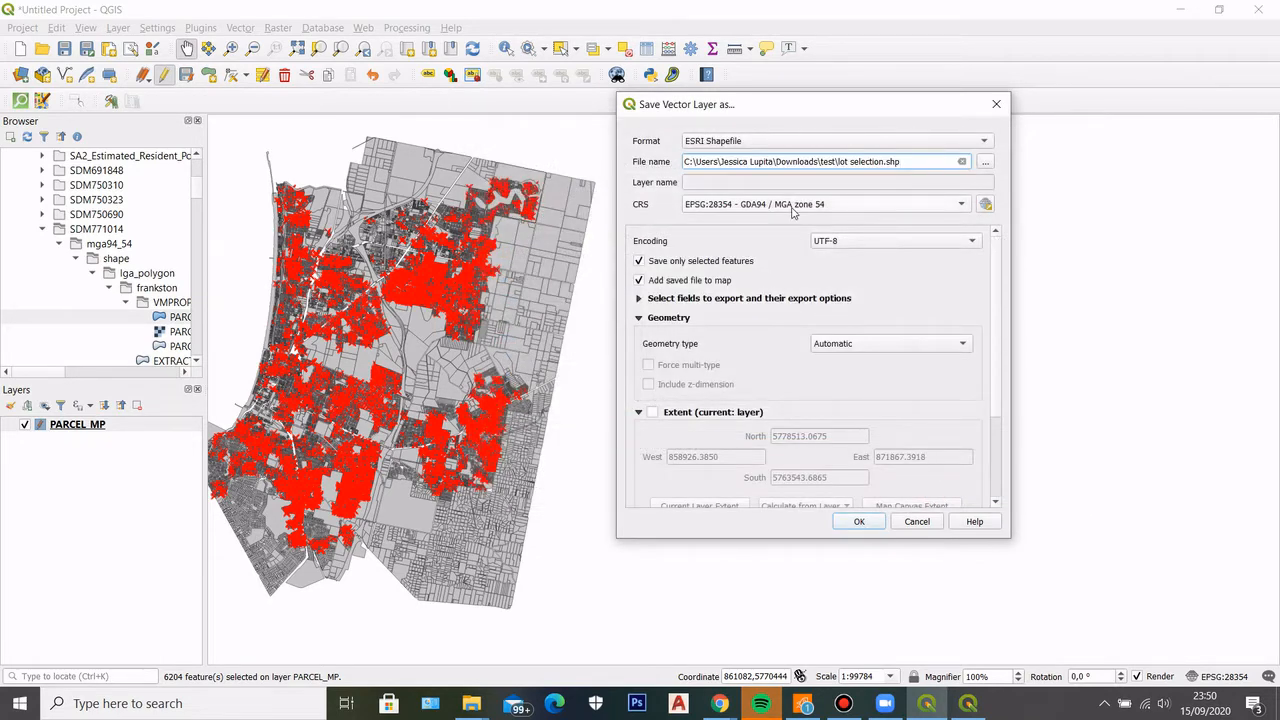
Set the export's coordinate system to EPSG:28355 - GDA94 / MGA zone 55 and save the selected parcels as a new map layer
click(793, 206)
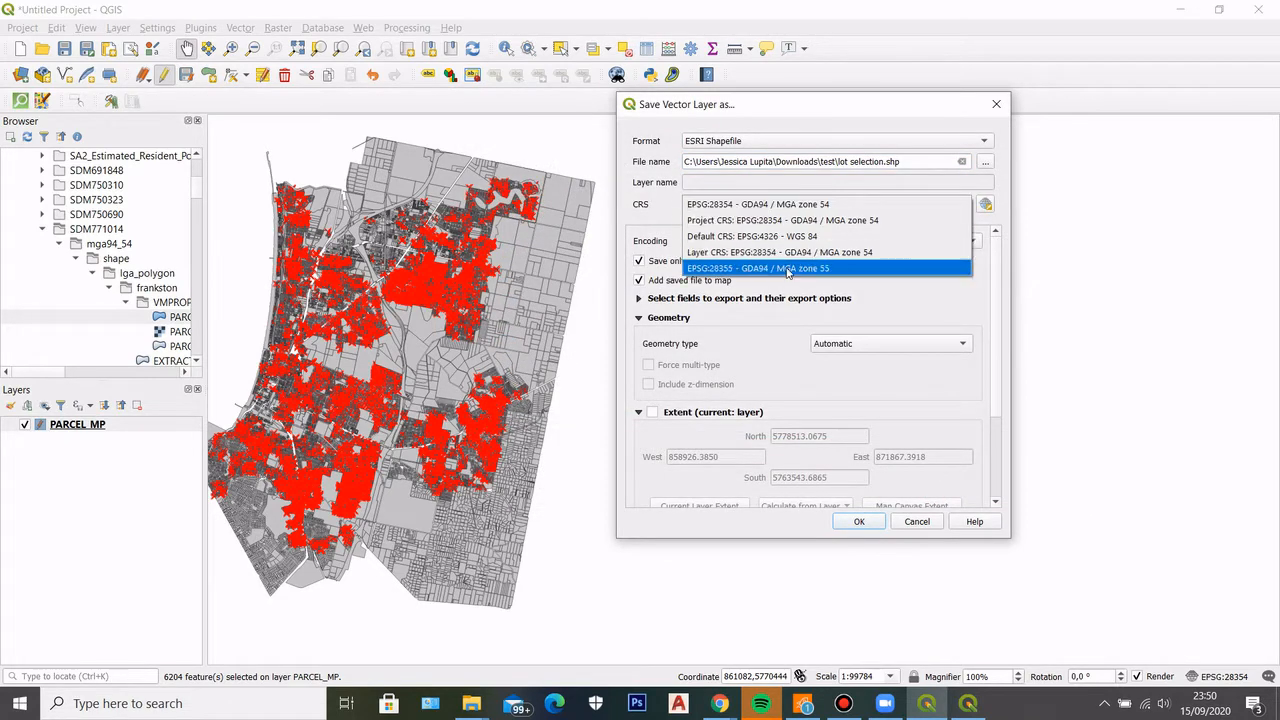
click(786, 266)
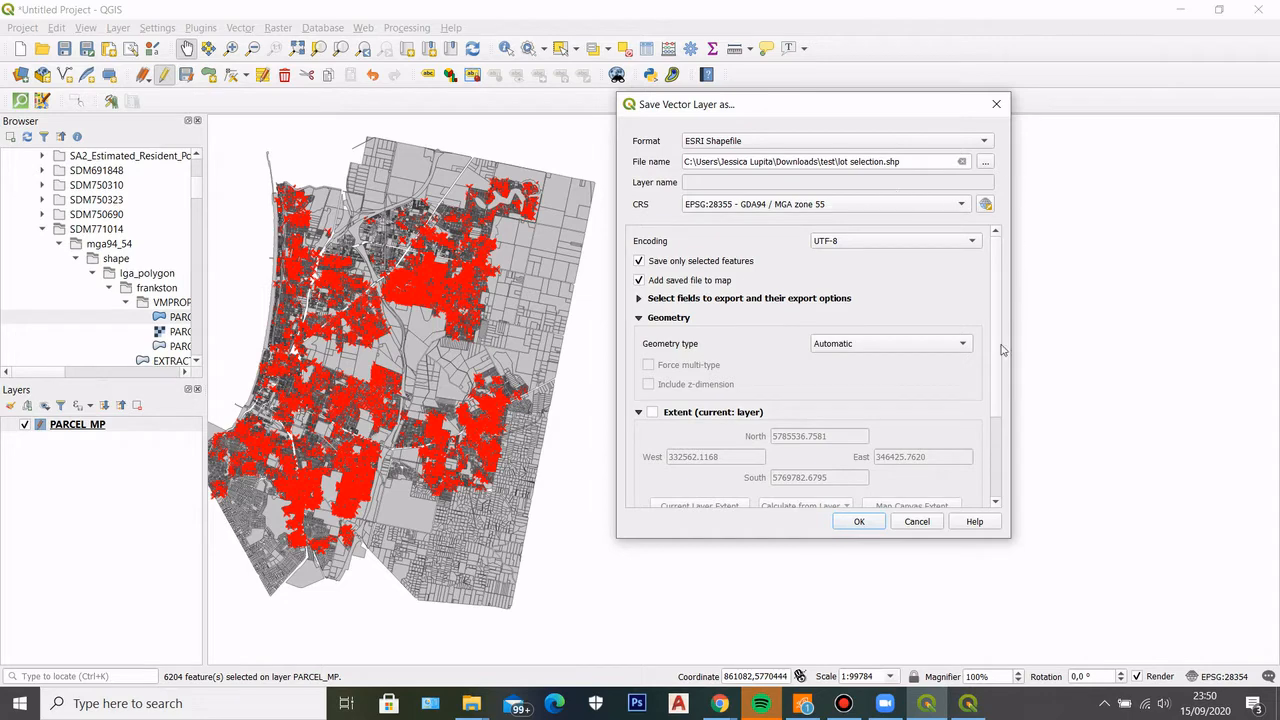
click(858, 521)
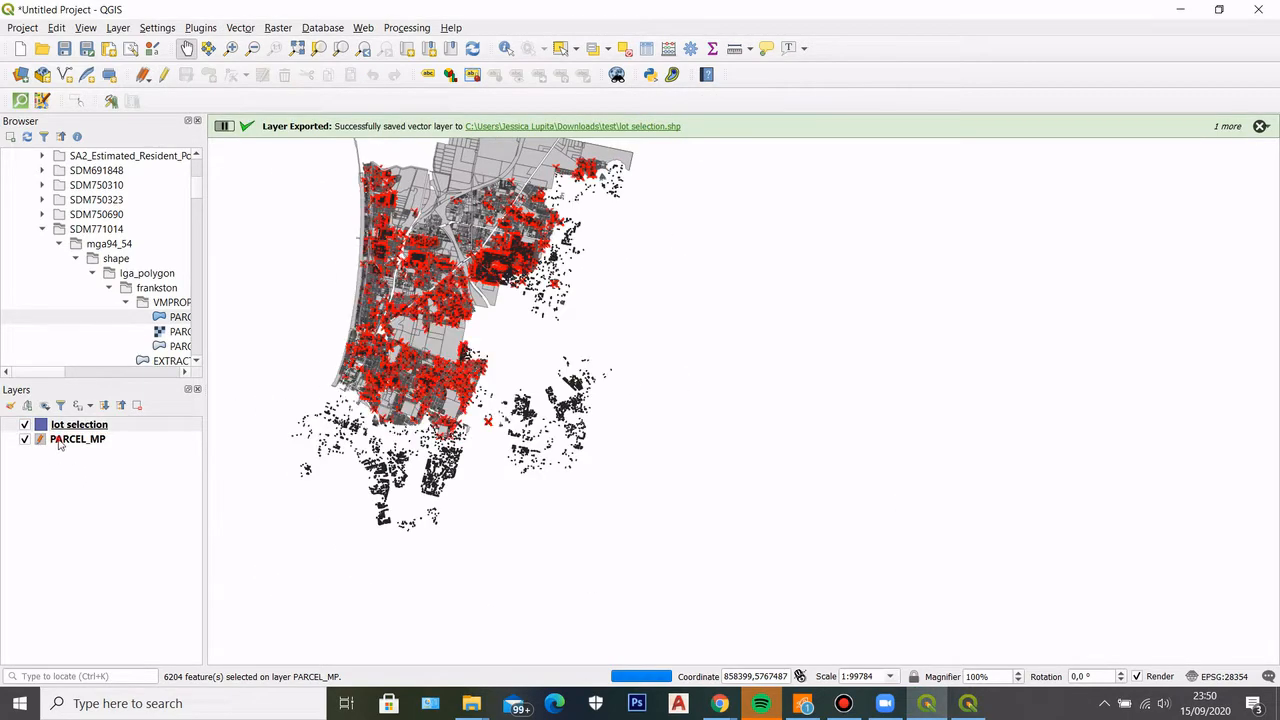
Clear the parcel selection on the PARCEL_MP layer by selecting an empty area of the map
click(57, 441)
click(561, 48)
click(290, 241)
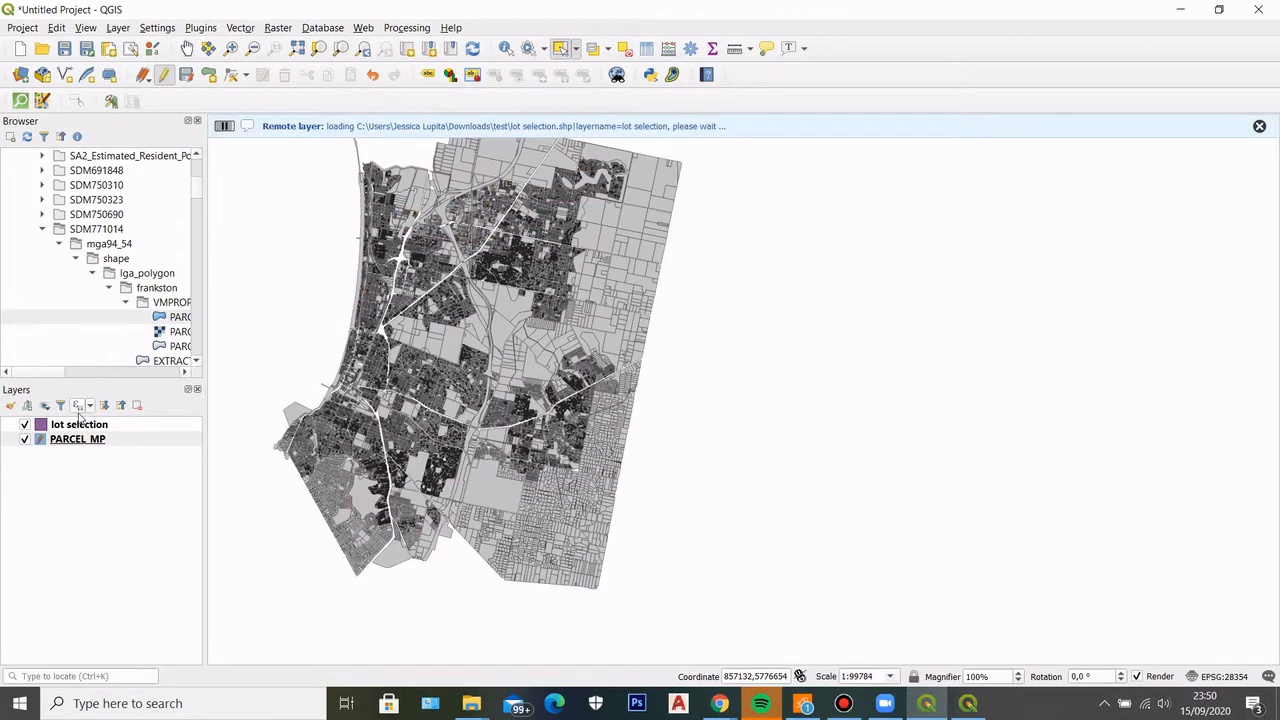
Hide the PARCEL_MP layer and examine the exported lot selection parcels on their own, from individual blocks to the wider area
click(24, 440)
click(75, 425)
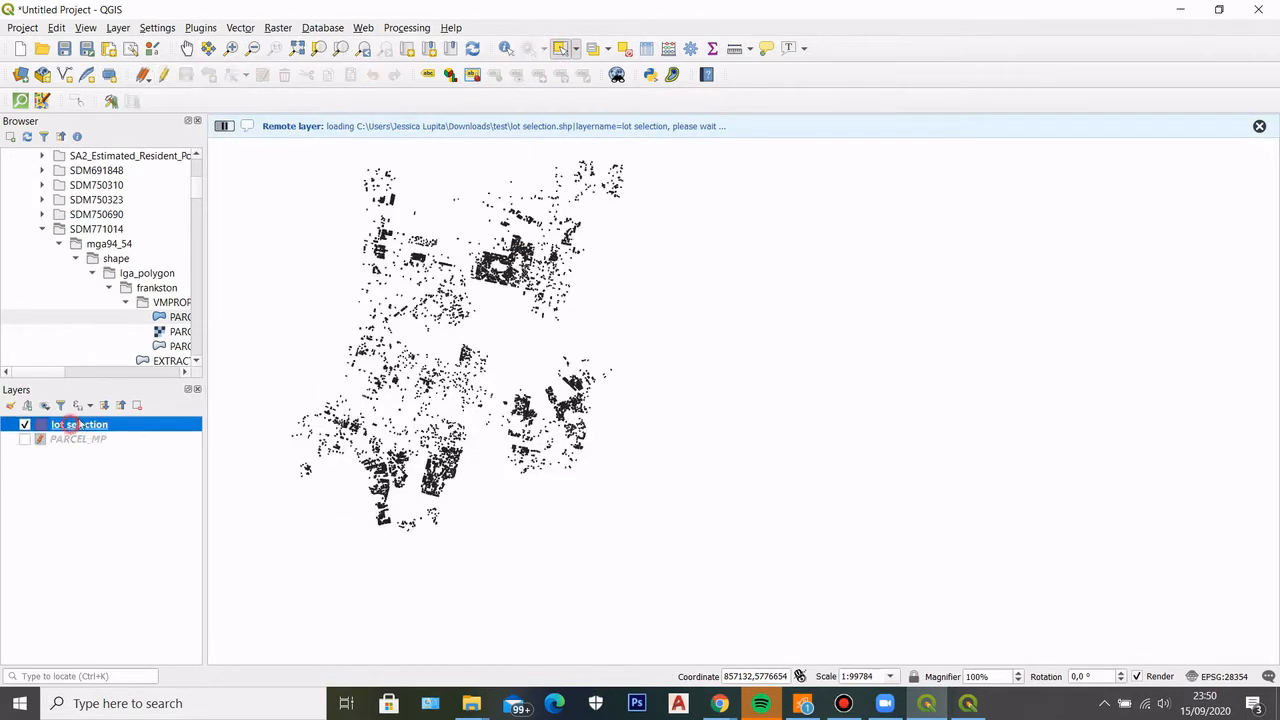
scroll(408, 483, up, 1)
scroll(408, 483, up, 1)
scroll(468, 490, down, 2)
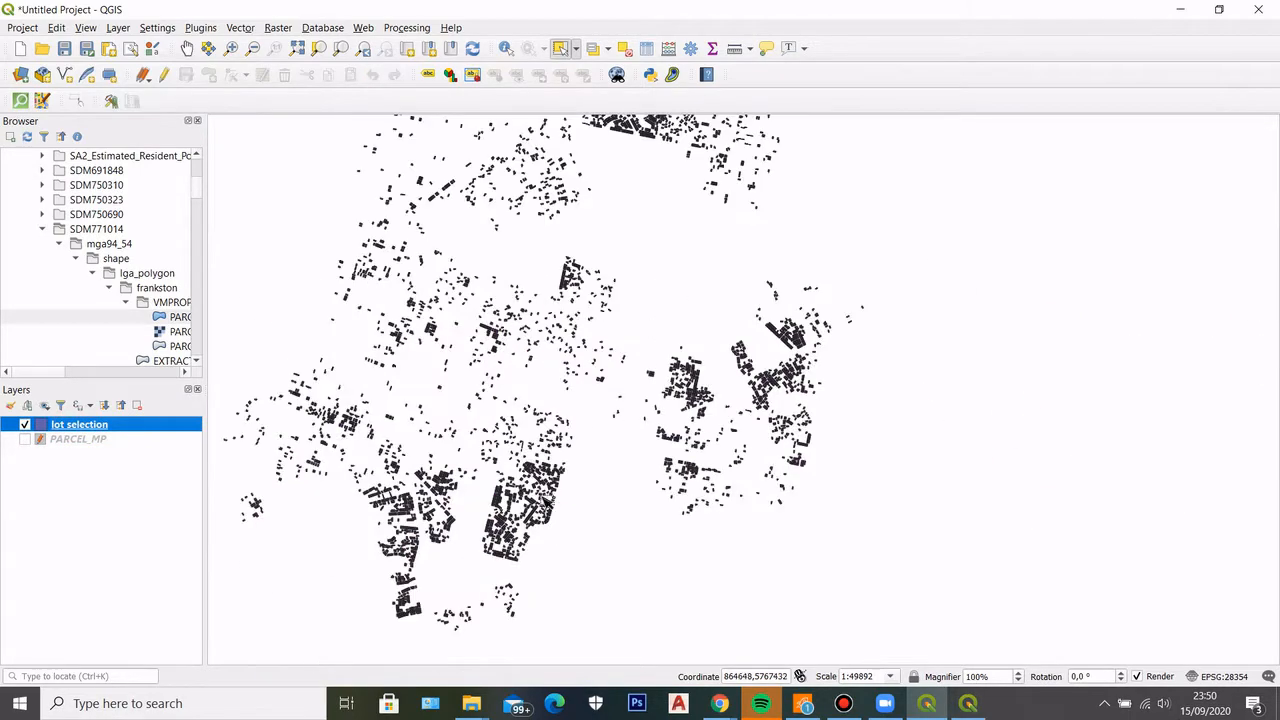
scroll(600, 300, up, 2)
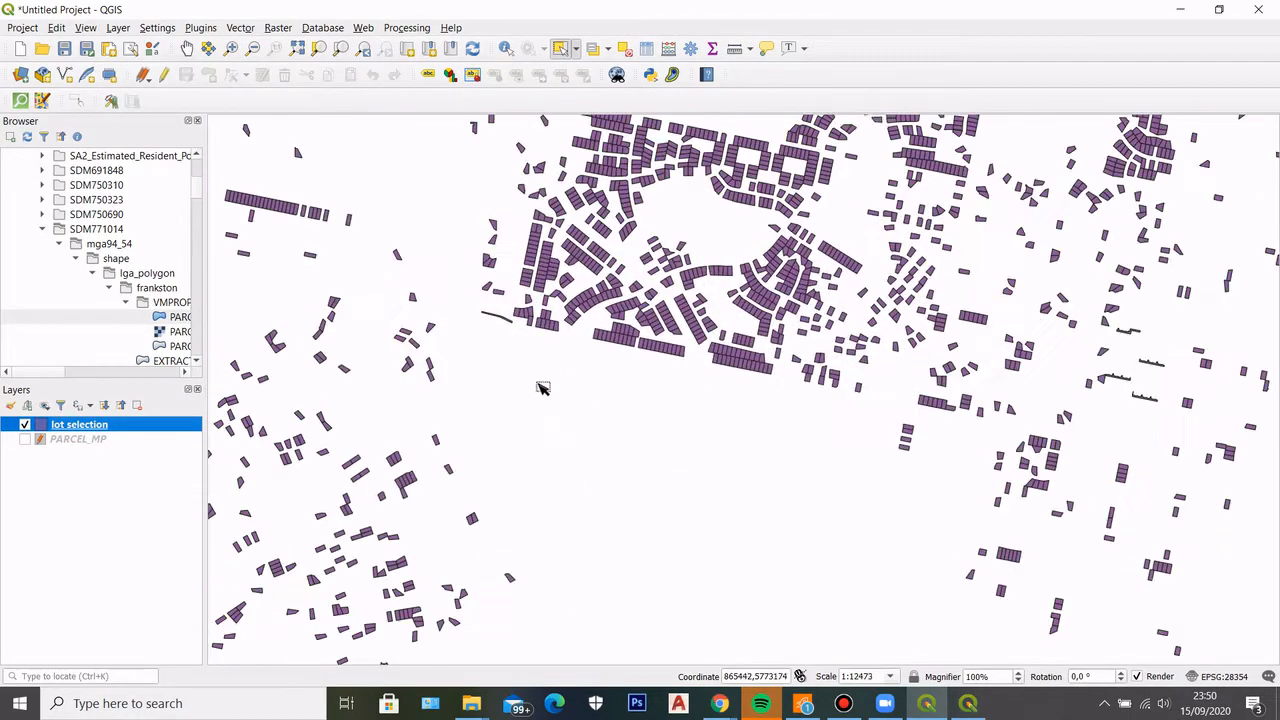
scroll(533, 293, up, 2)
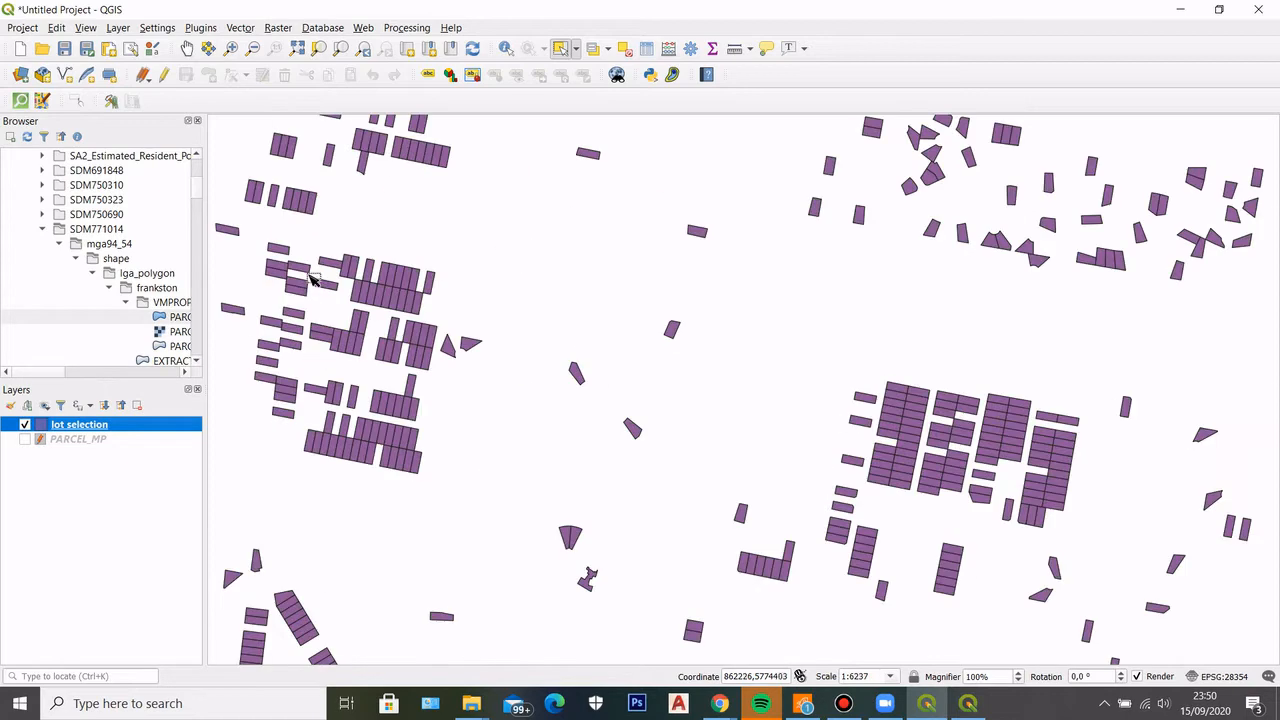
scroll(322, 287, down, 3)
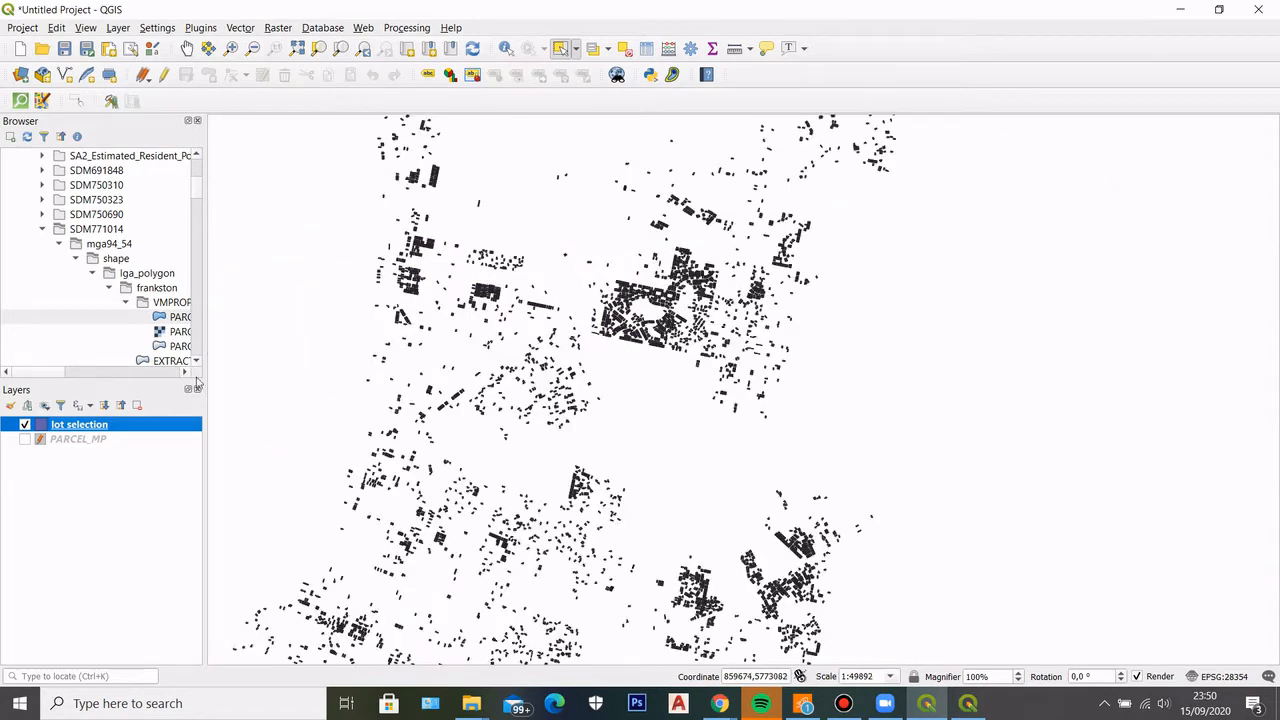
Show the PARCEL_MP layer again, compare it with the lot selection at full extent, and collapse the SDM771014 folder in the browser
click(70, 442)
click(25, 439)
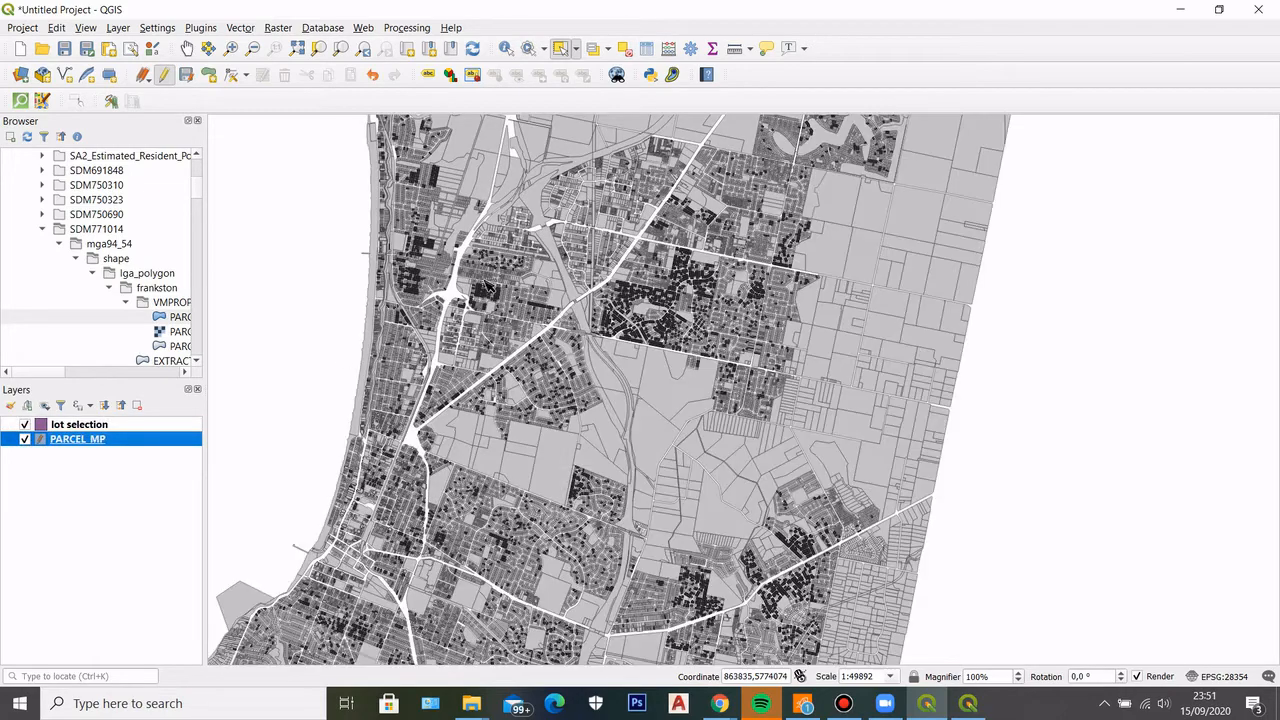
scroll(669, 447, down, 2)
scroll(707, 526, up, 2)
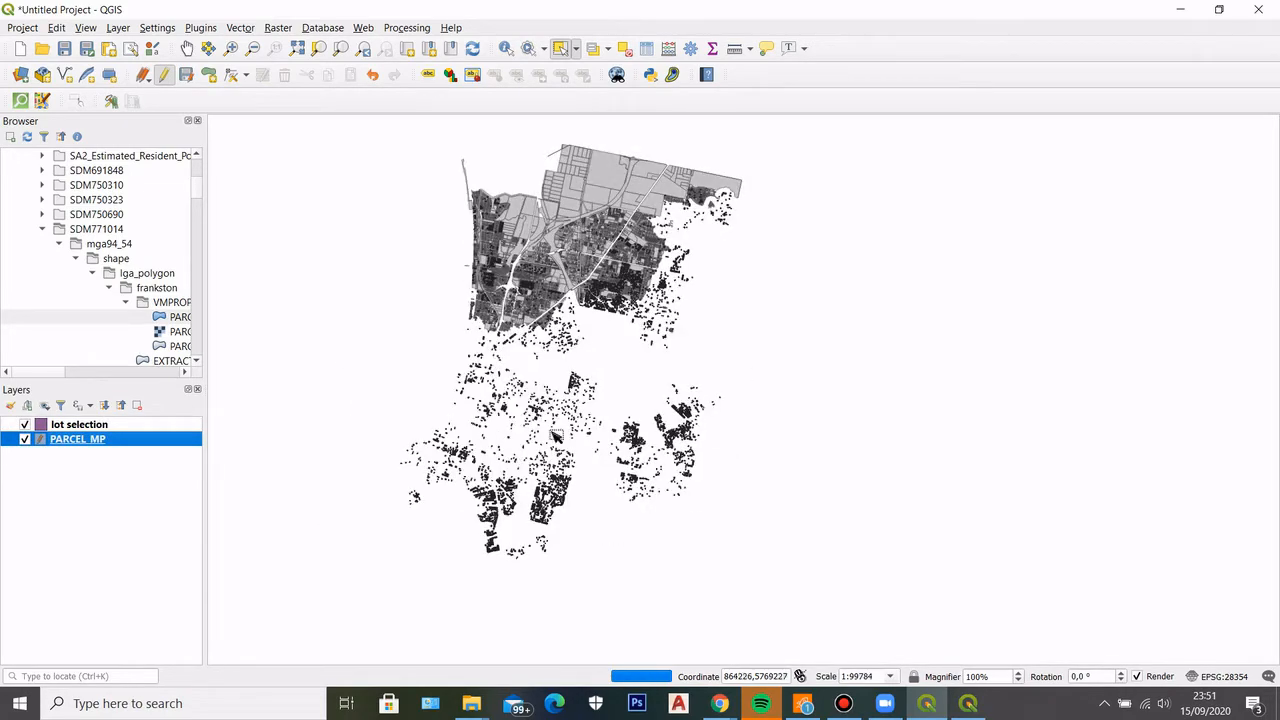
scroll(507, 332, up, 2)
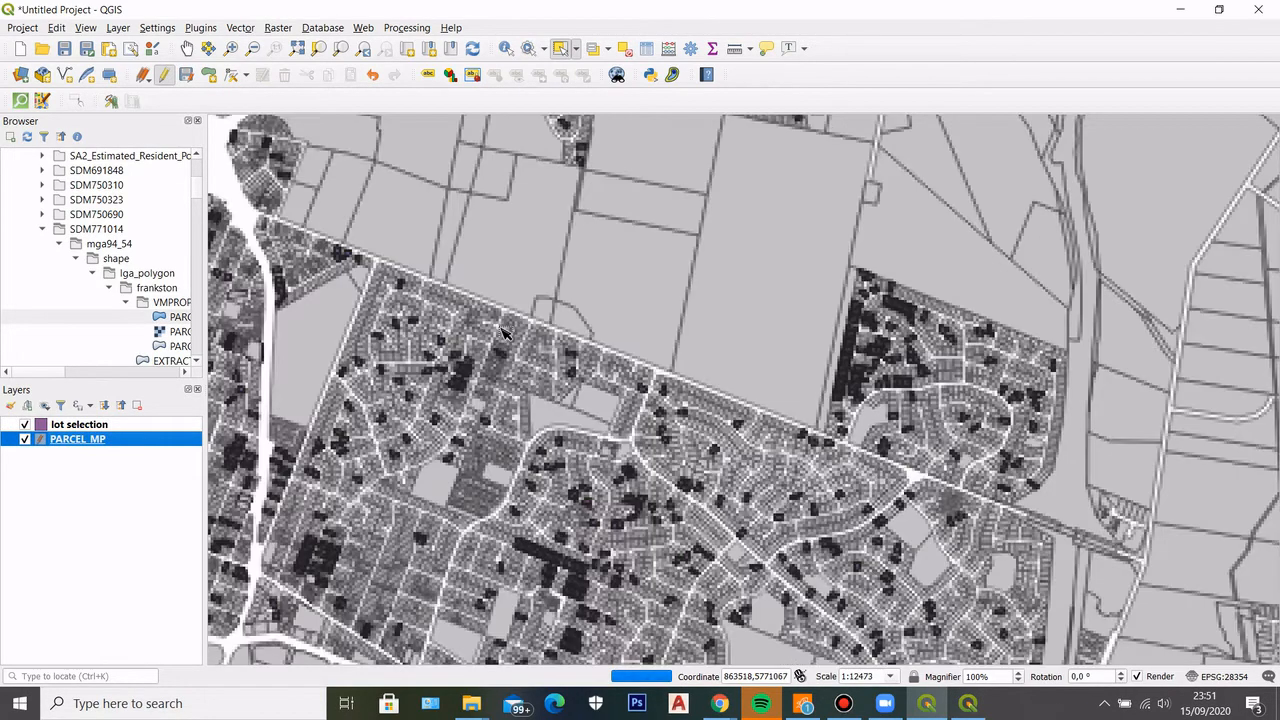
scroll(530, 420, down, 2)
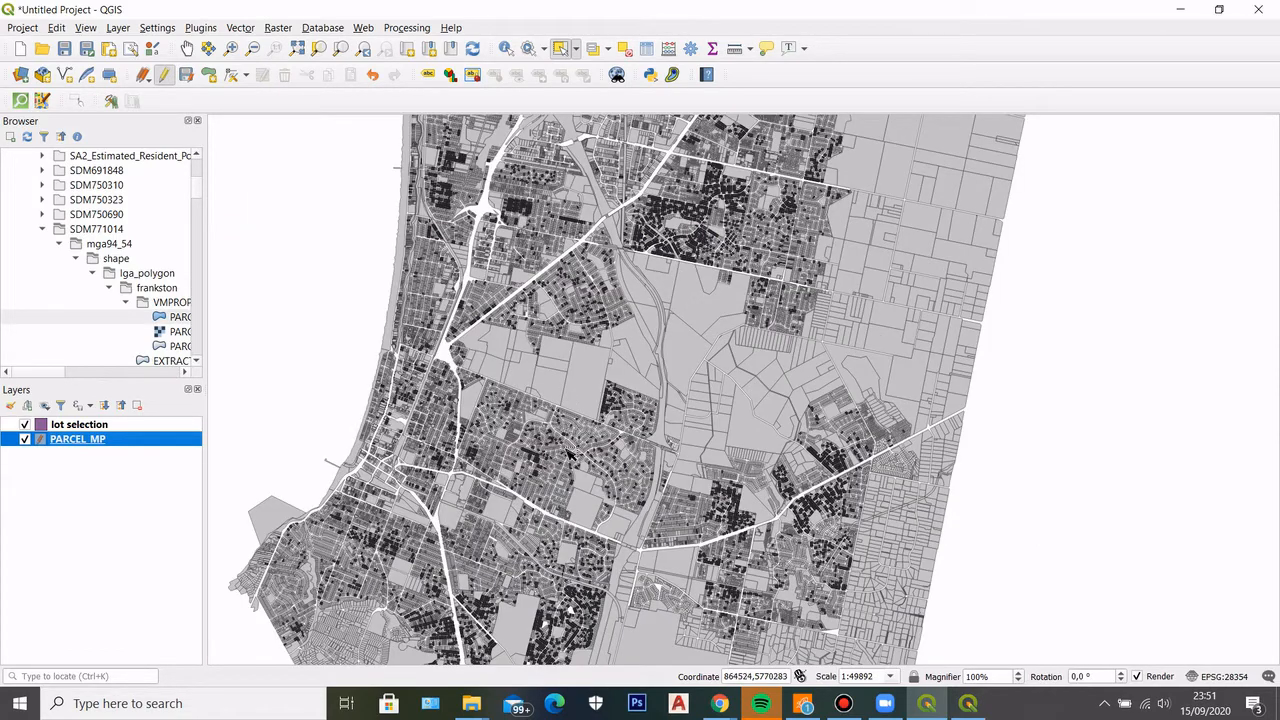
scroll(575, 388, down, 1)
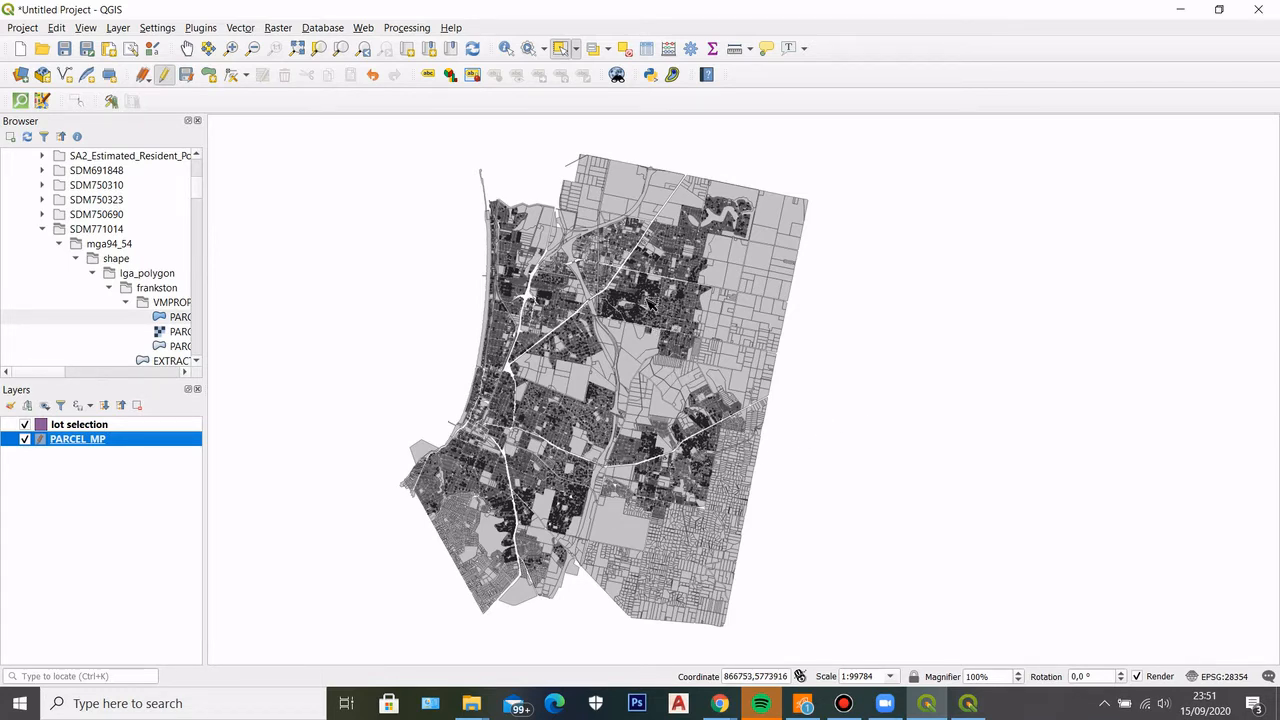
click(42, 229)
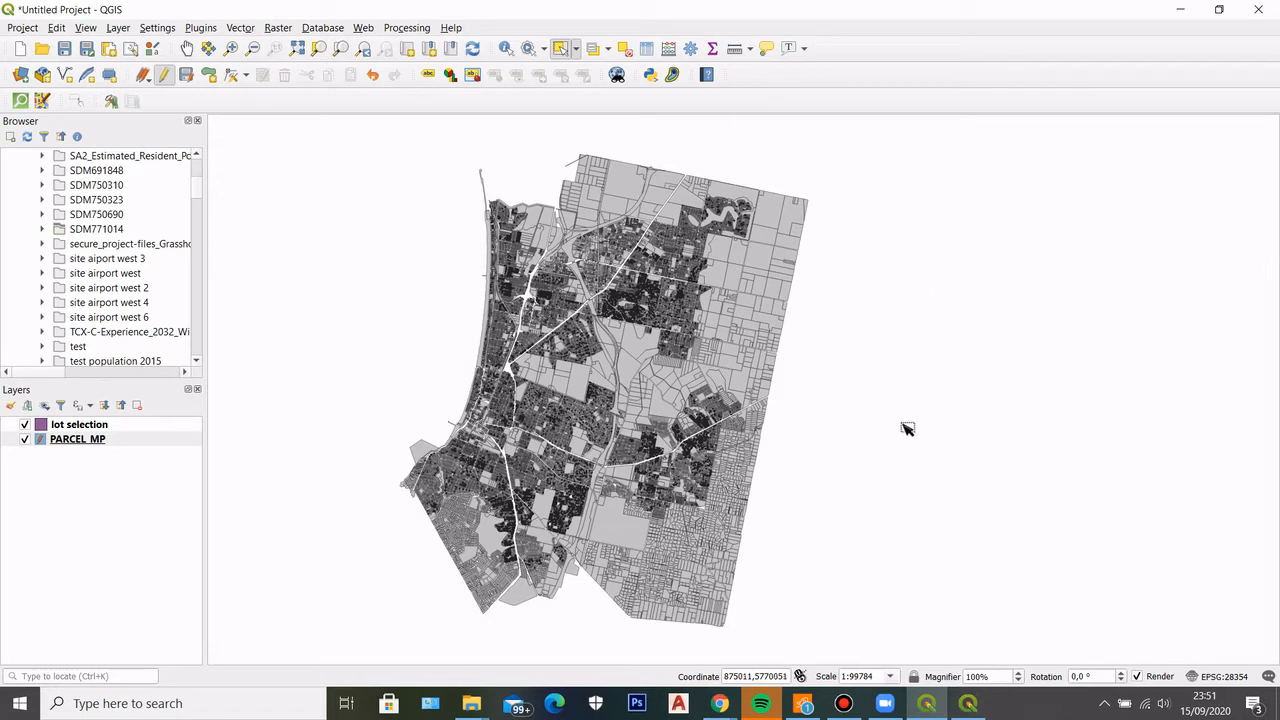